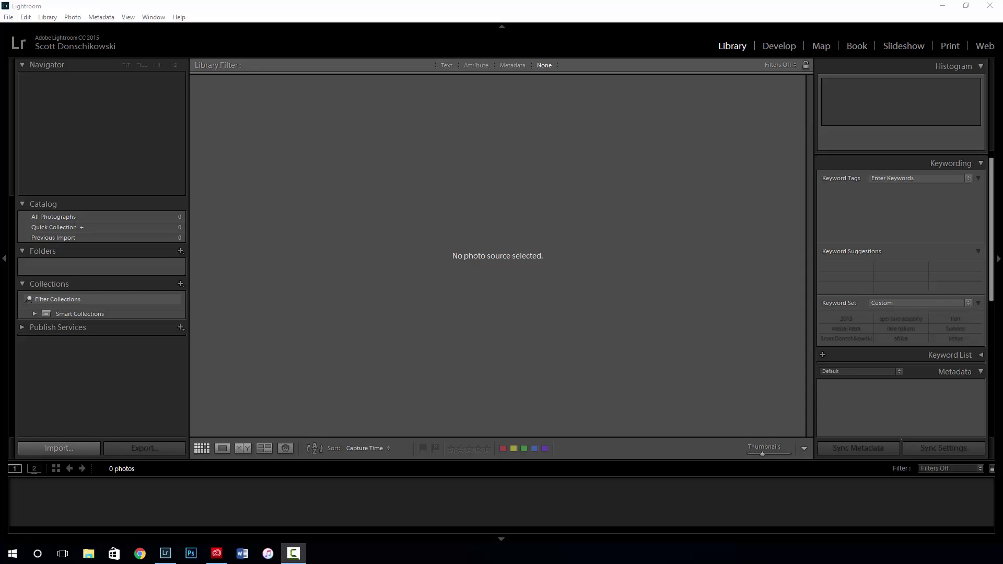
# Switch to Creative Cloud, look through its list of available apps and updates, and minimize the window.
pyautogui.click(217, 555)
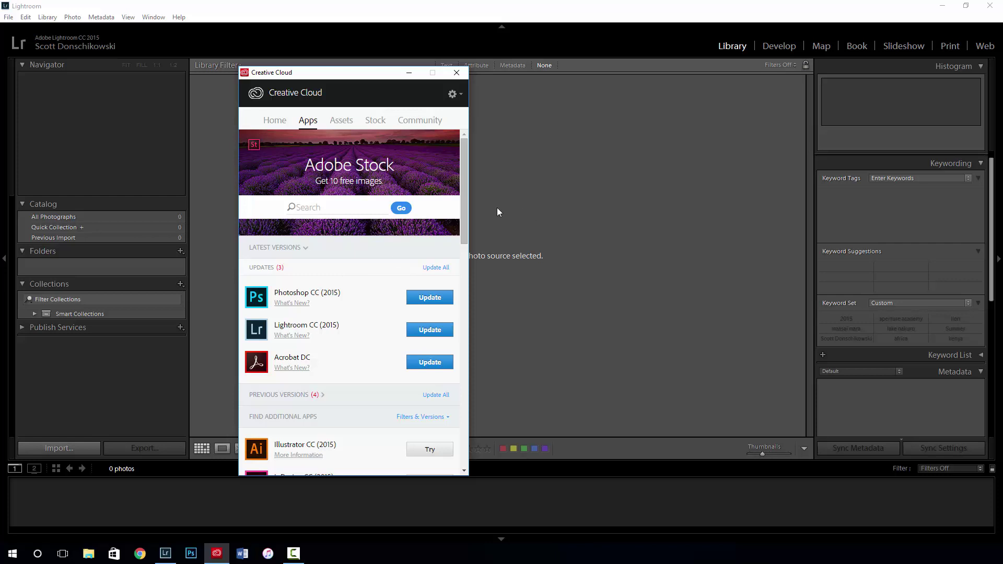
pyautogui.moveTo(466, 212); pyautogui.dragTo(471, 384)
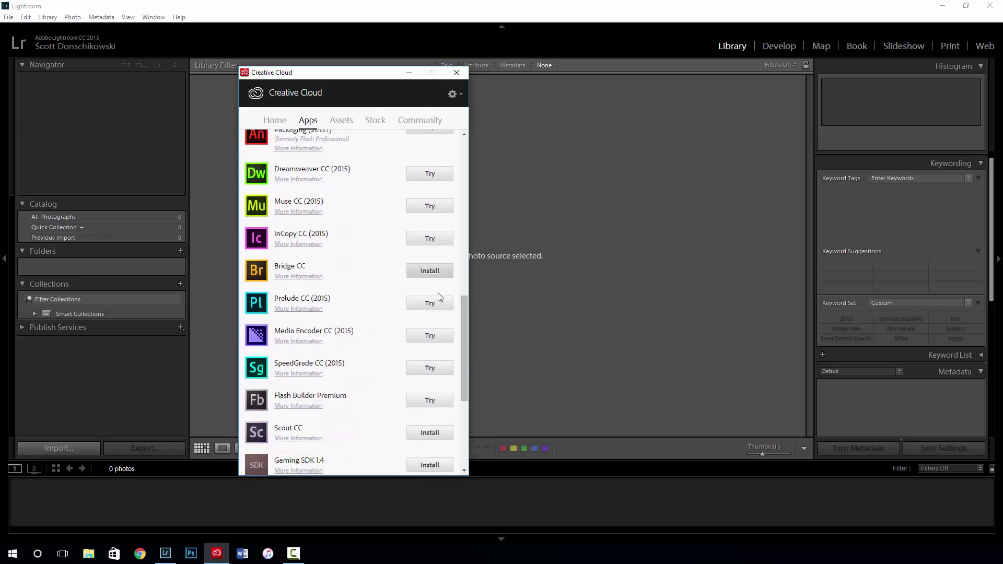
pyautogui.moveTo(462, 347); pyautogui.dragTo(465, 188)
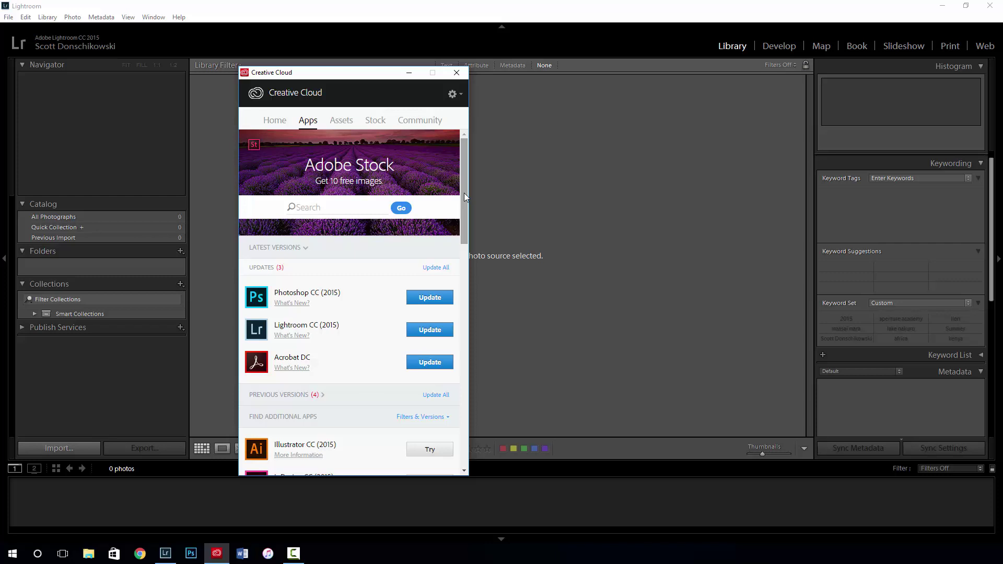
pyautogui.moveTo(338, 76); pyautogui.dragTo(466, 91)
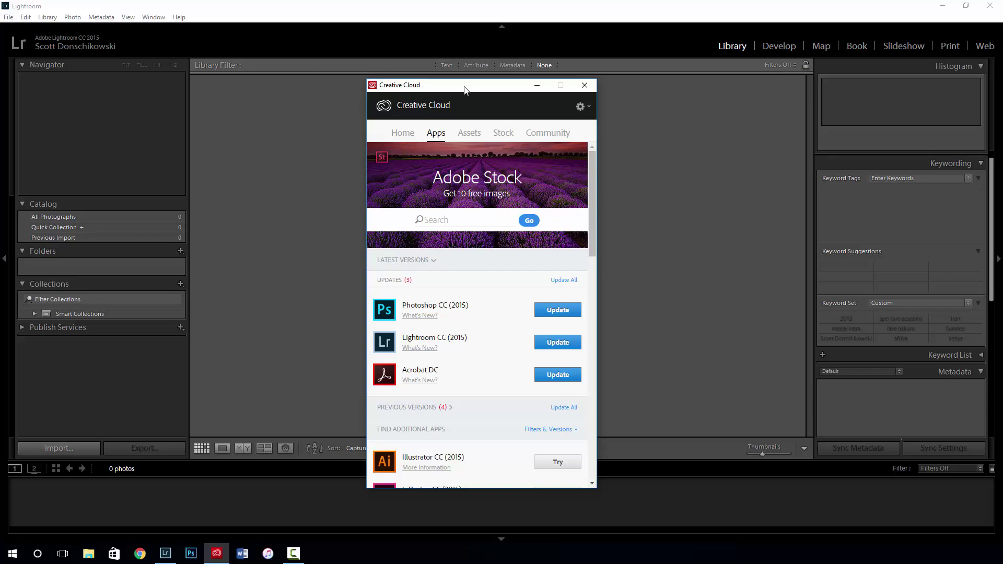
pyautogui.moveTo(467, 91); pyautogui.dragTo(467, 90)
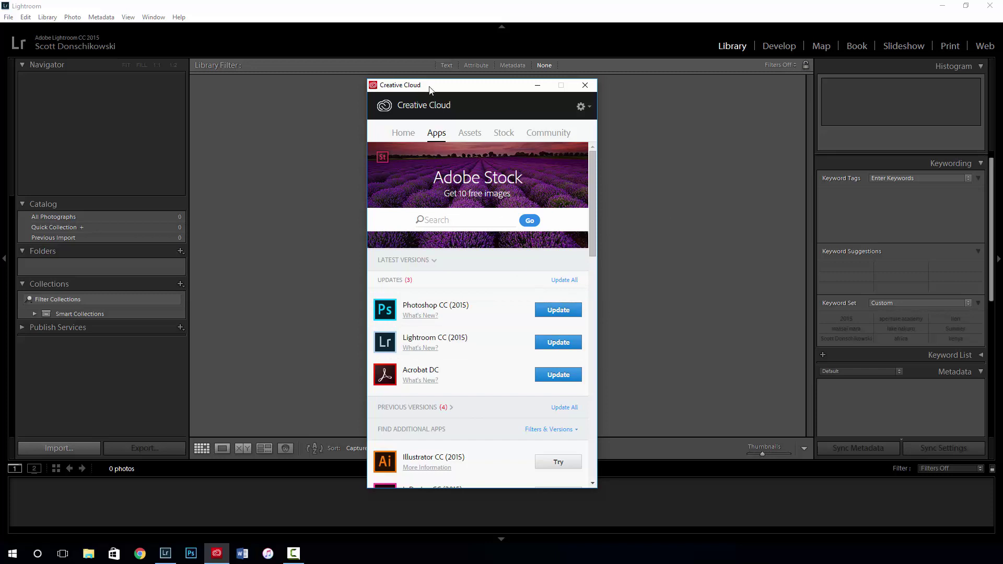
pyautogui.moveTo(431, 89)
pyautogui.mouseDown()
pyautogui.moveTo(452, 94)
pyautogui.moveTo(438, 94)
pyautogui.mouseUp()
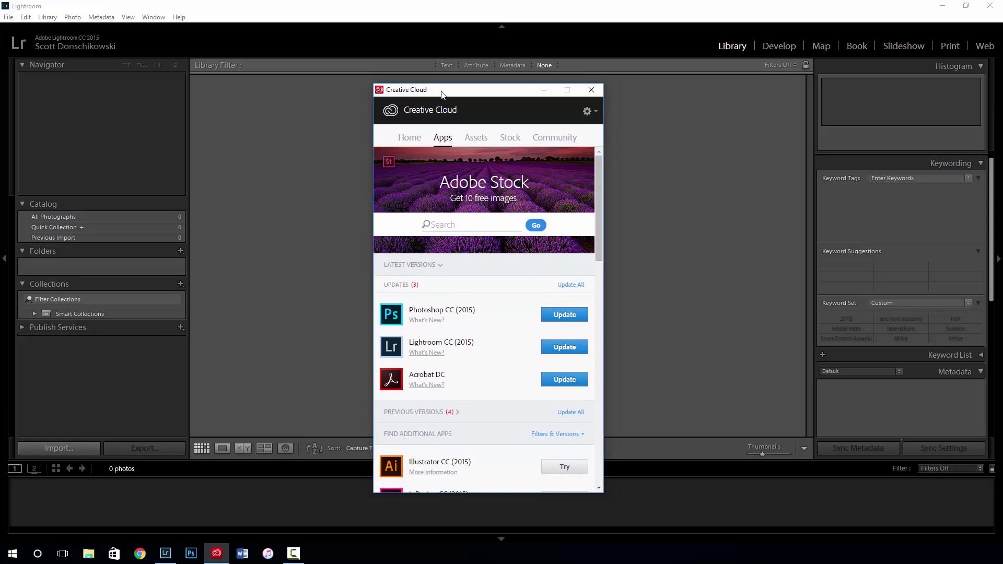
pyautogui.click(543, 90)
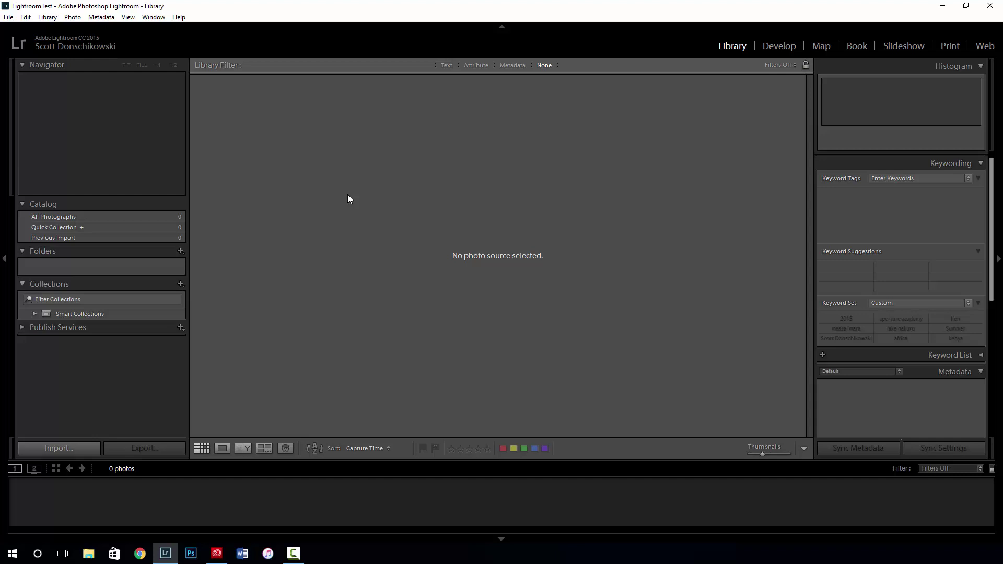
# Switch to File Explorer, examine the LightroomTest catalog file in the Desktop's LightroomTest folder, and close the window.
pyautogui.click(92, 556)
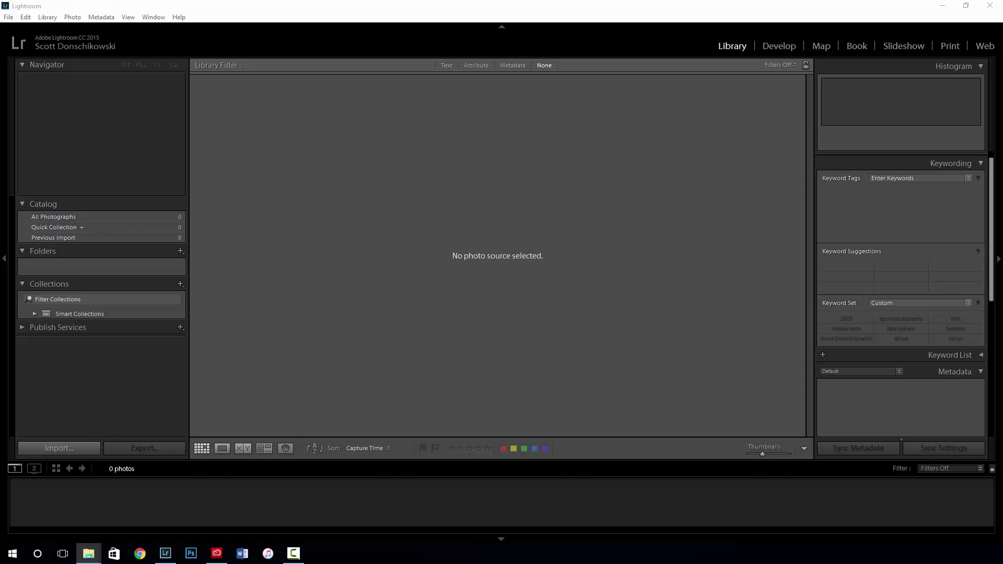
pyautogui.click(88, 553)
pyautogui.moveTo(522, 54); pyautogui.dragTo(438, 32)
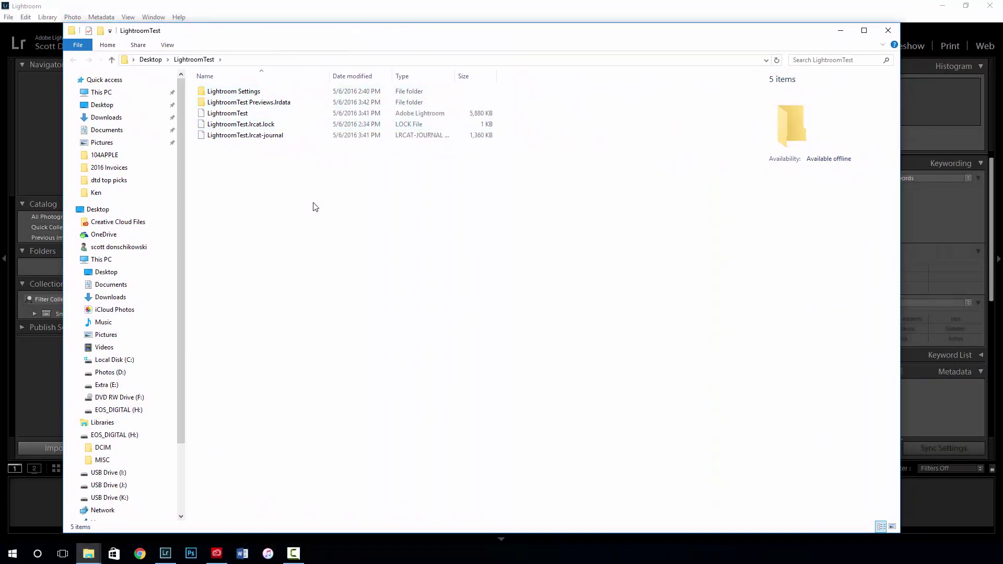
pyautogui.click(237, 113)
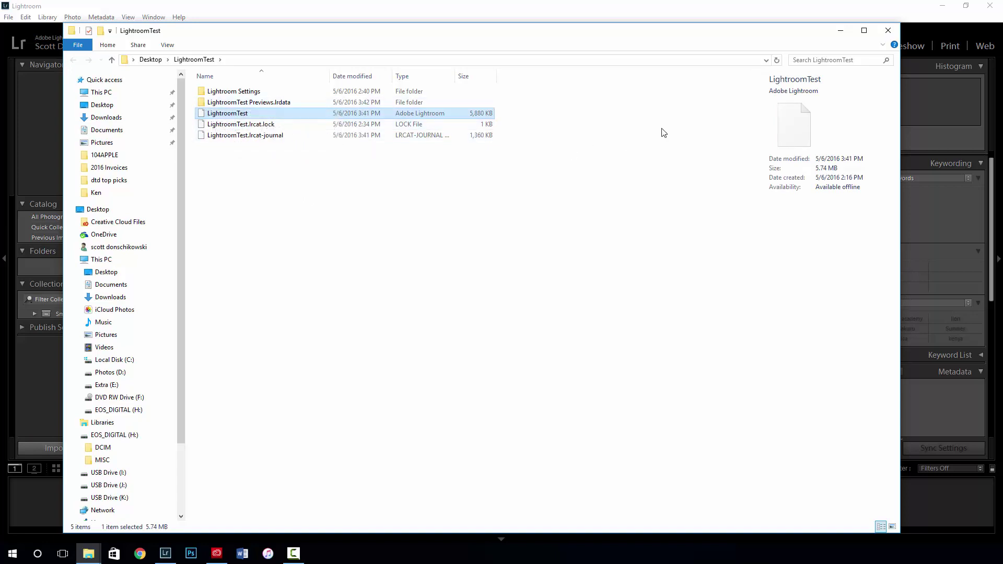
pyautogui.click(888, 31)
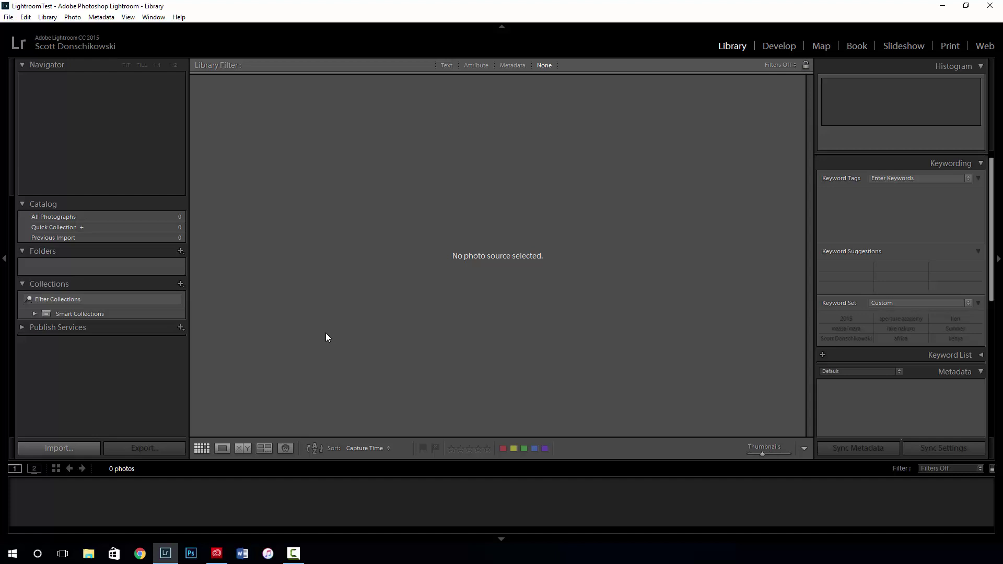
# Start a photo import and set its source to the Pictures folder in the personal user folder on Local Disk (C:).
pyautogui.click(80, 448)
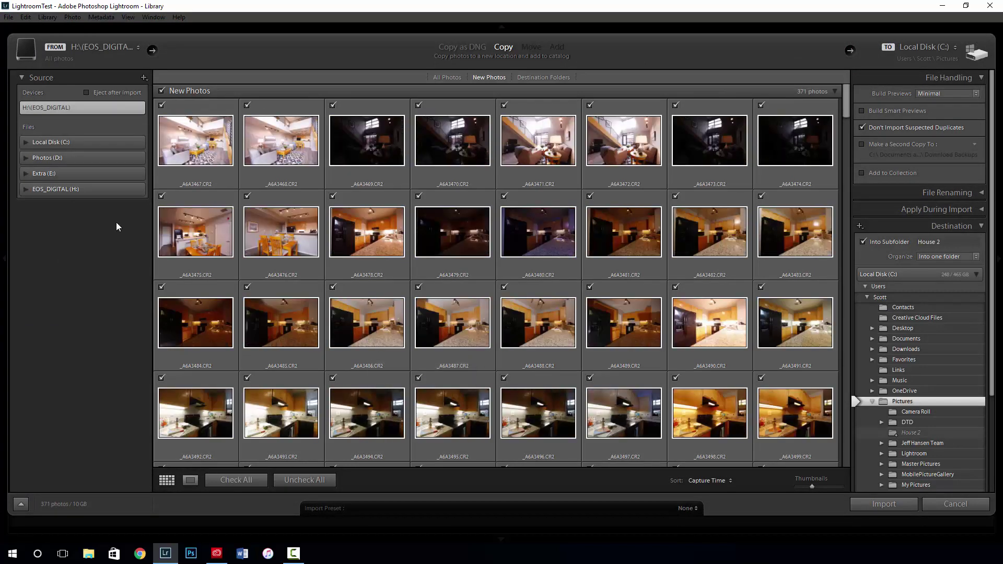
pyautogui.click(562, 289)
pyautogui.click(25, 142)
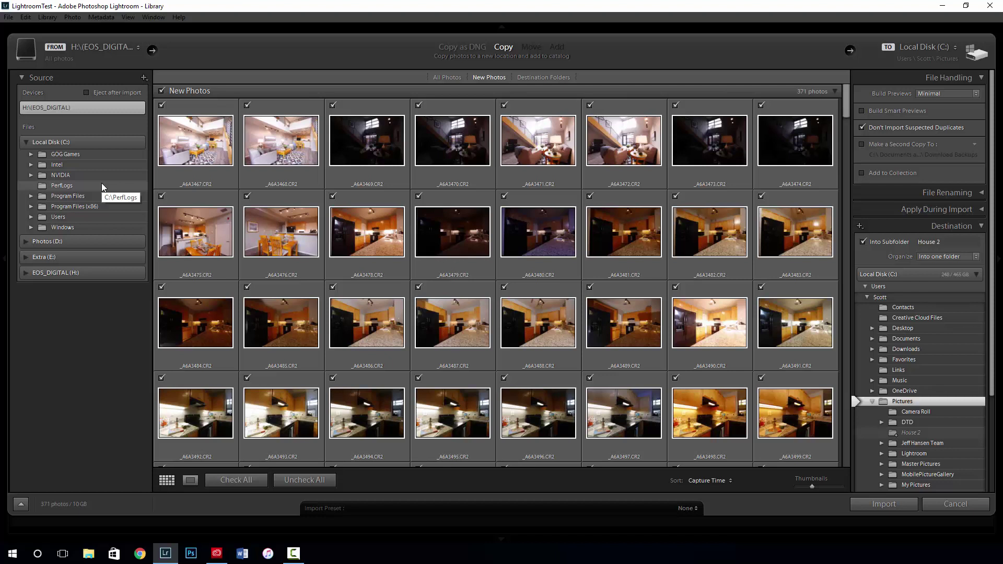
pyautogui.click(67, 144)
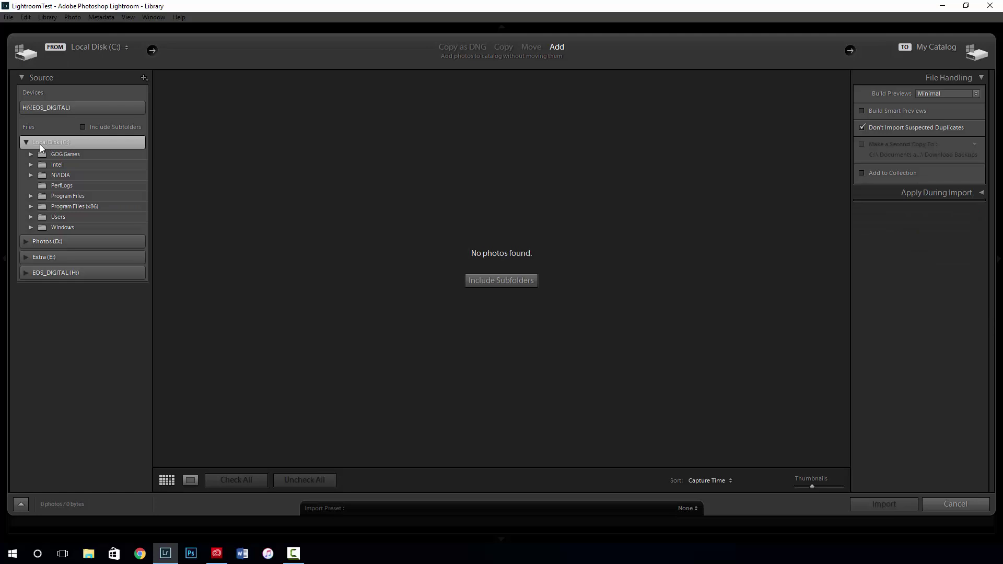
pyautogui.click(27, 142)
pyautogui.click(26, 142)
pyautogui.click(31, 217)
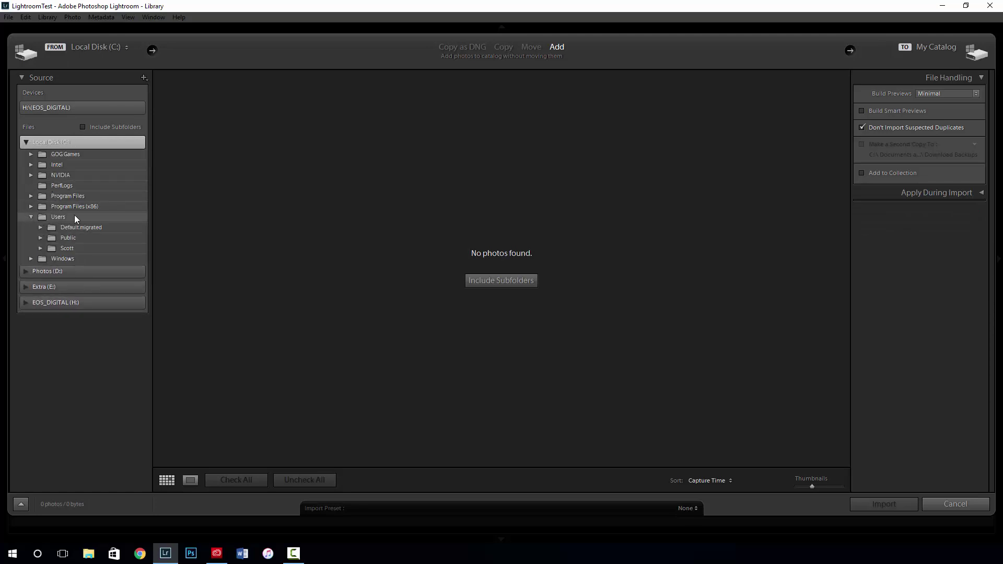
pyautogui.click(40, 248)
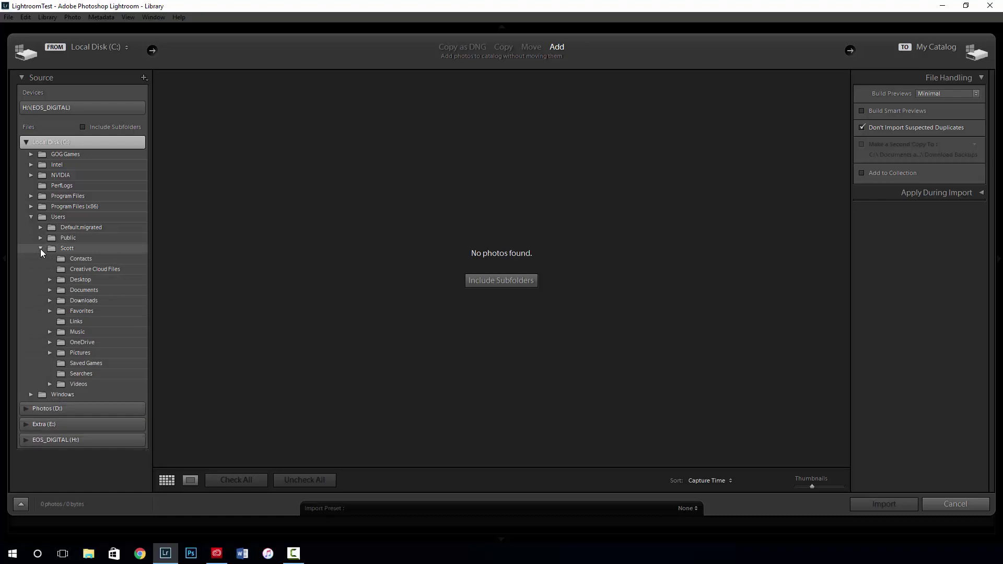
pyautogui.click(50, 354)
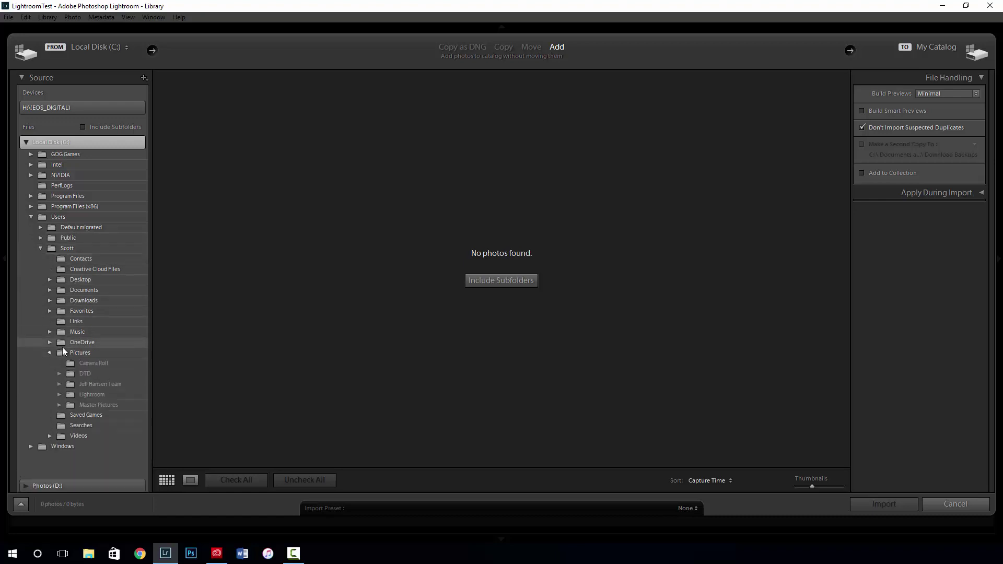
pyautogui.click(111, 353)
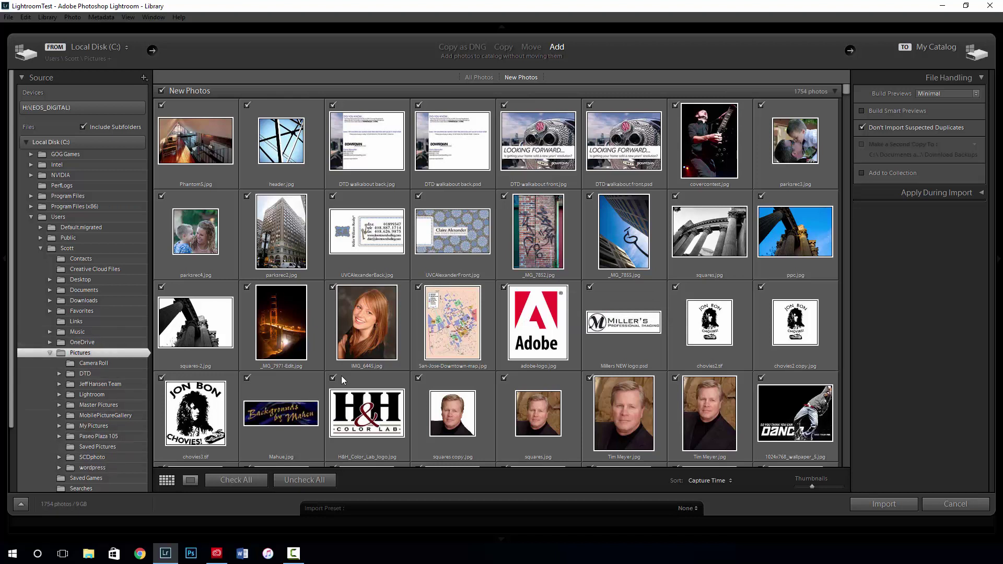
# Select Master Pictures as the import source and look through the thumbnails of its photos.
pyautogui.moveTo(343, 380)
pyautogui.click(82, 407)
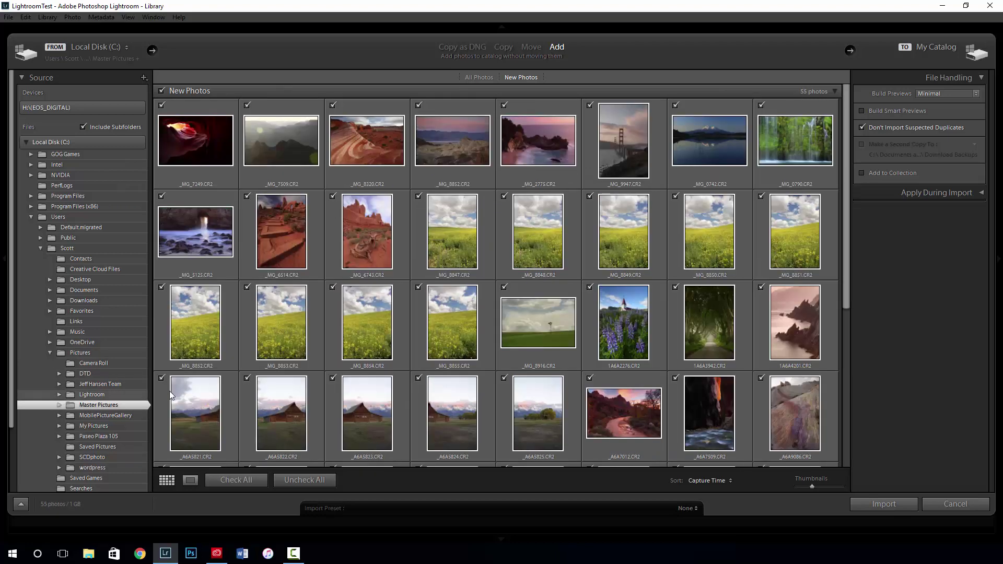
pyautogui.moveTo(182, 391)
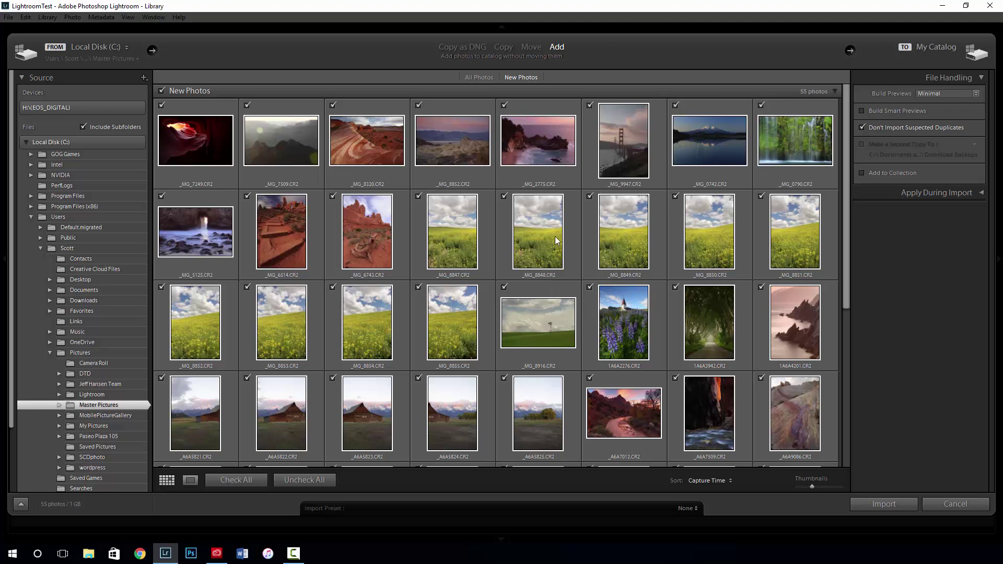
pyautogui.moveTo(555, 237)
pyautogui.scroll(-5, 496, 264)
pyautogui.scroll(5, 496, 265)
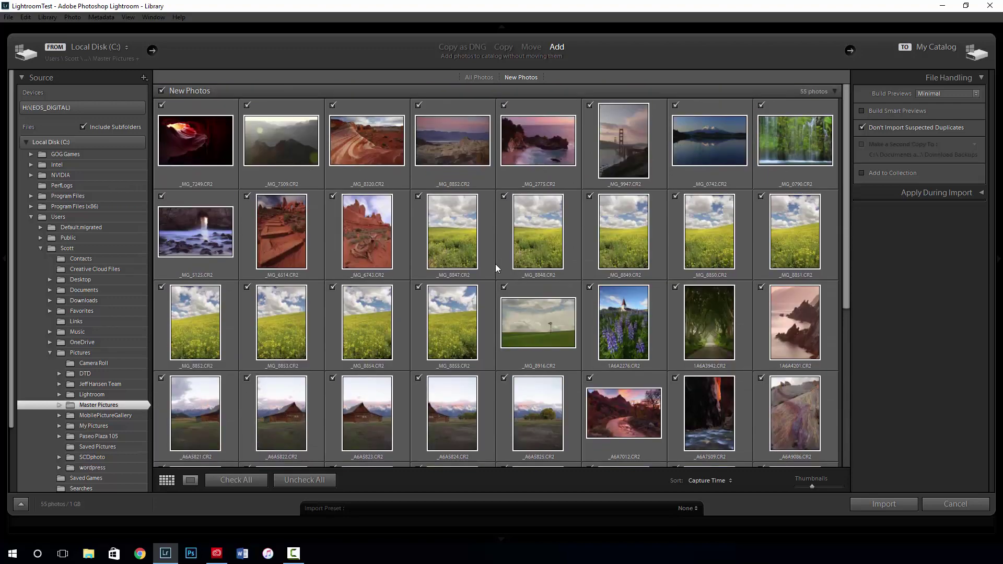
pyautogui.scroll(-5, 601, 259)
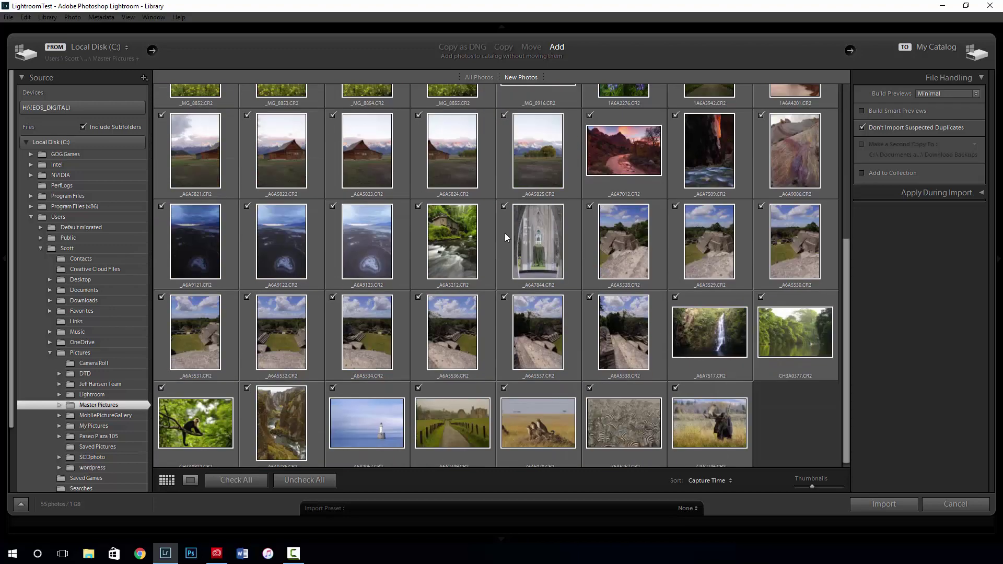
pyautogui.scroll(4, 497, 233)
pyautogui.scroll(-2, 478, 233)
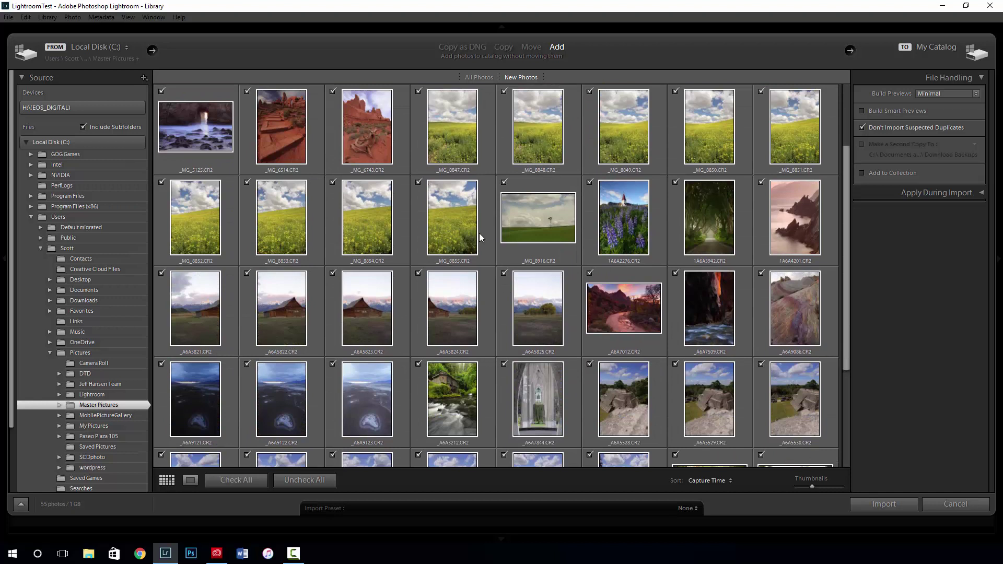
pyautogui.moveTo(366, 264)
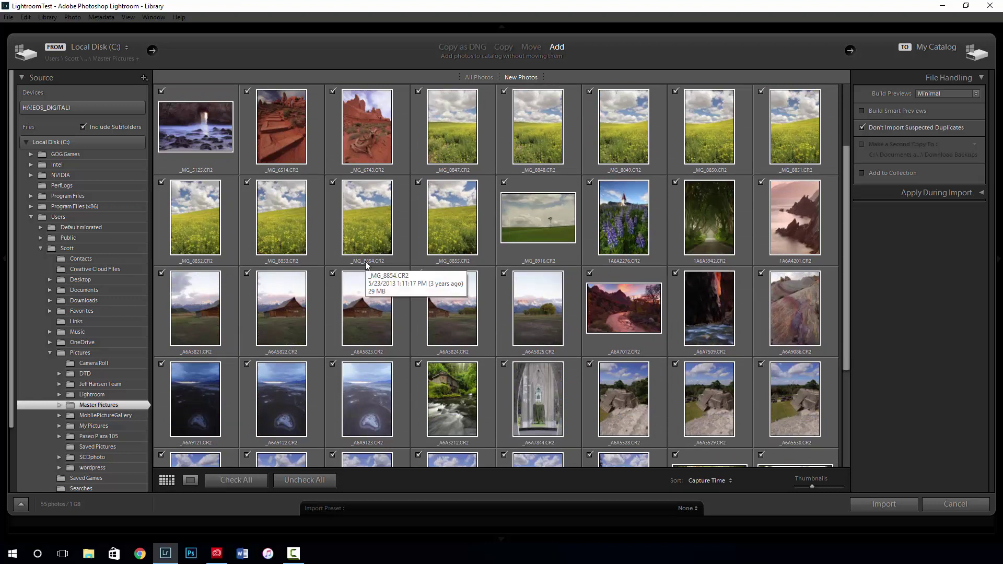
pyautogui.moveTo(845, 292); pyautogui.dragTo(844, 226)
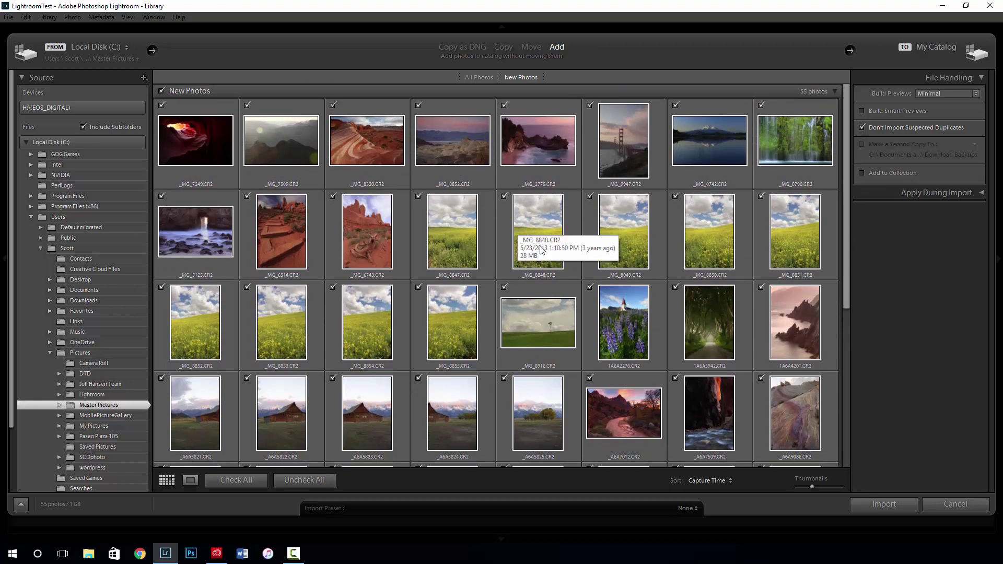
pyautogui.moveTo(558, 300)
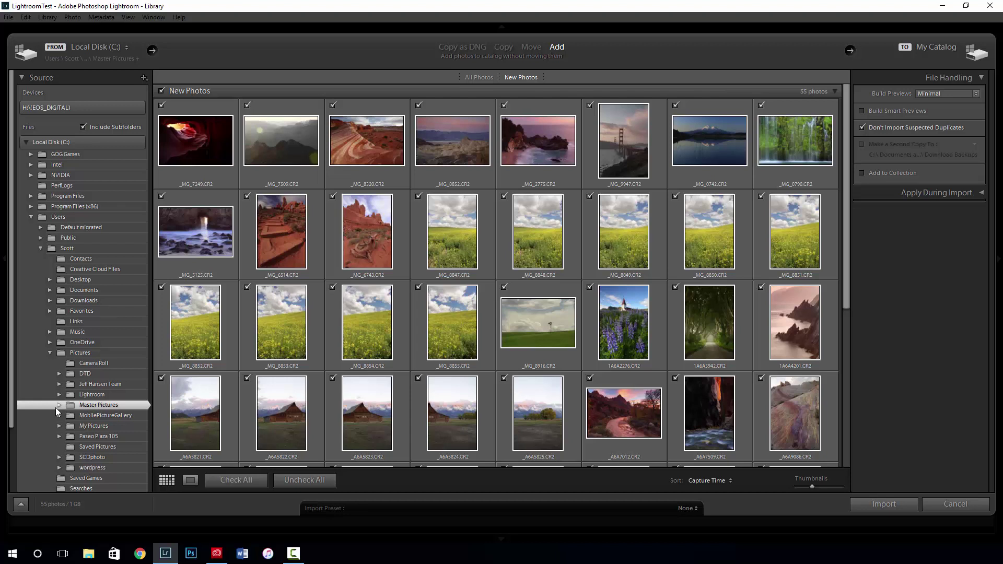
# Collapse and reopen the Local Disk (C:) source tree, reselecting Master Pictures under Pictures as the import source and expanding its subfolders.
pyautogui.click(30, 217)
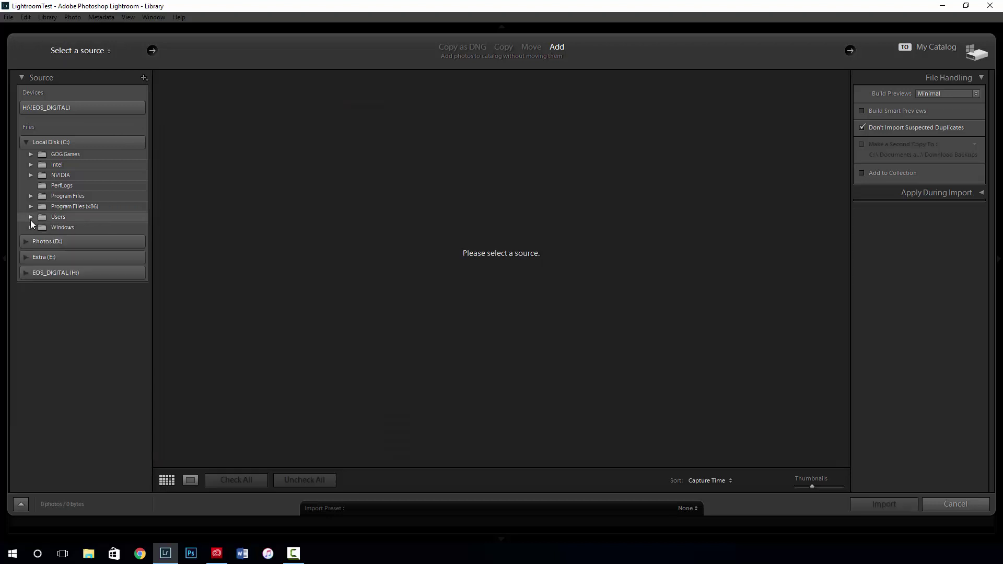
pyautogui.click(25, 142)
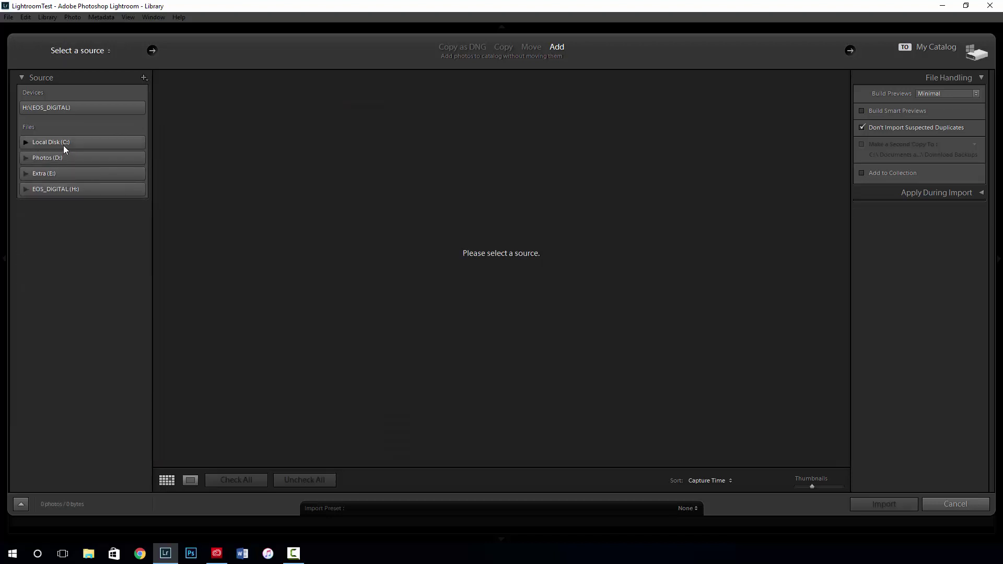
pyautogui.click(25, 142)
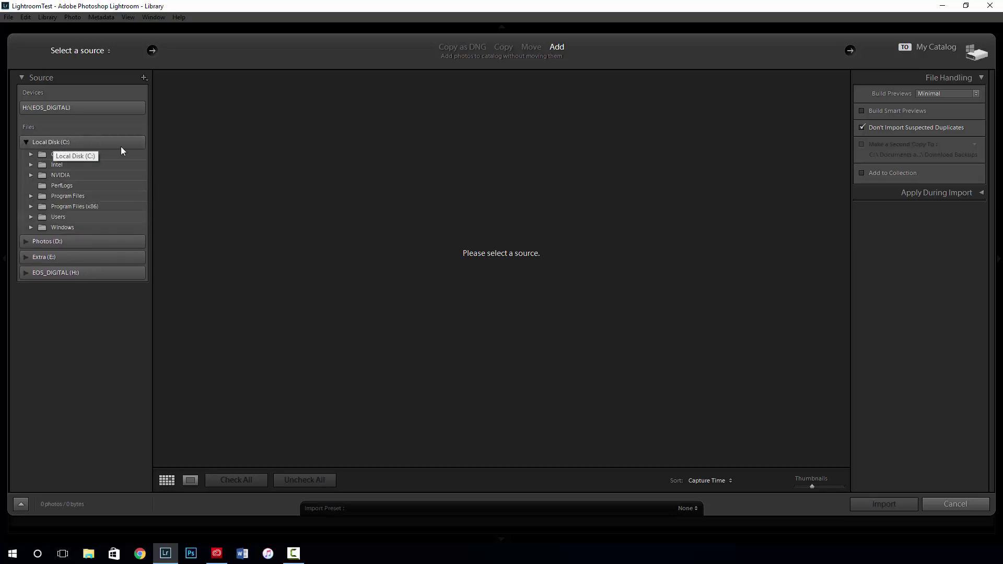
pyautogui.click(30, 217)
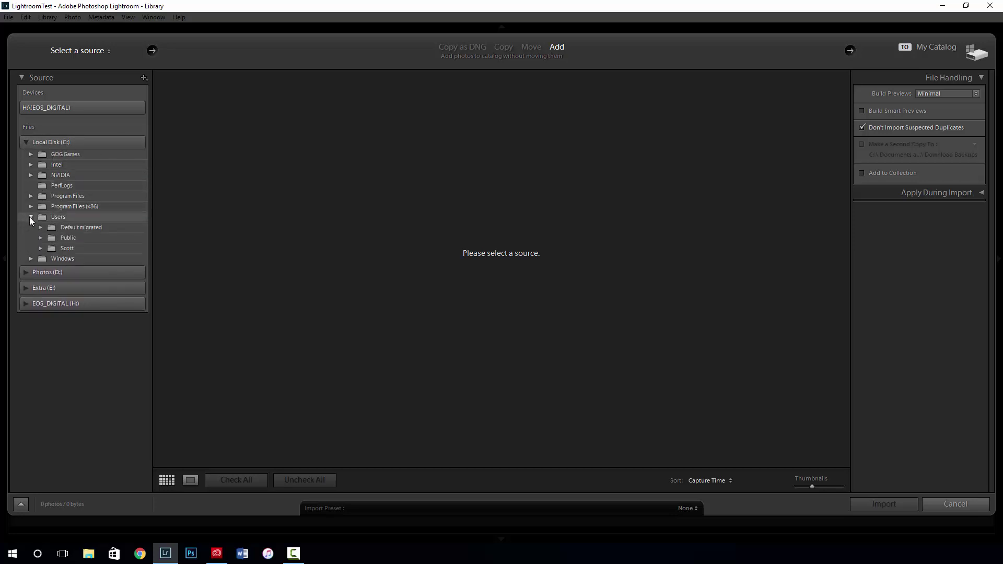
pyautogui.click(40, 248)
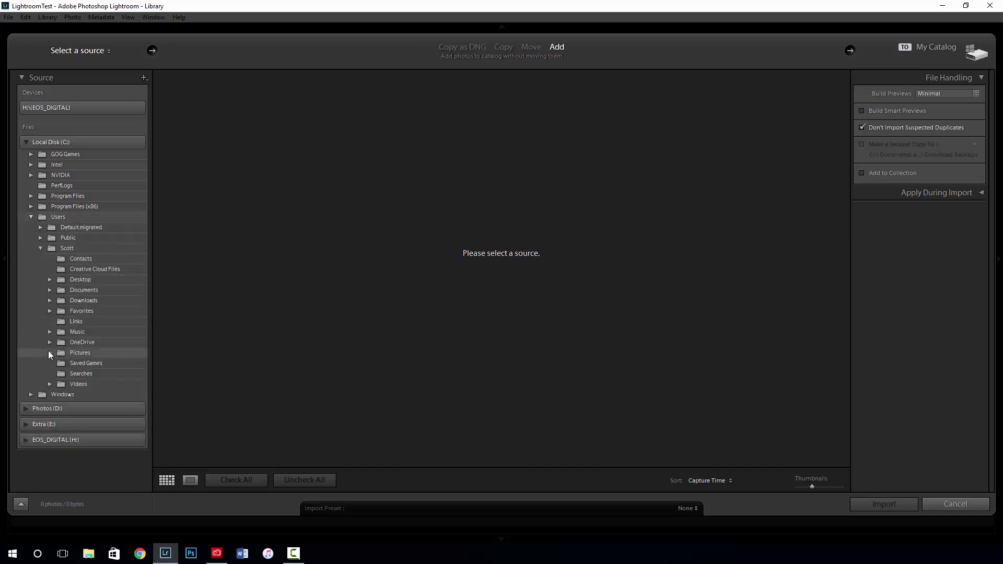
pyautogui.click(50, 353)
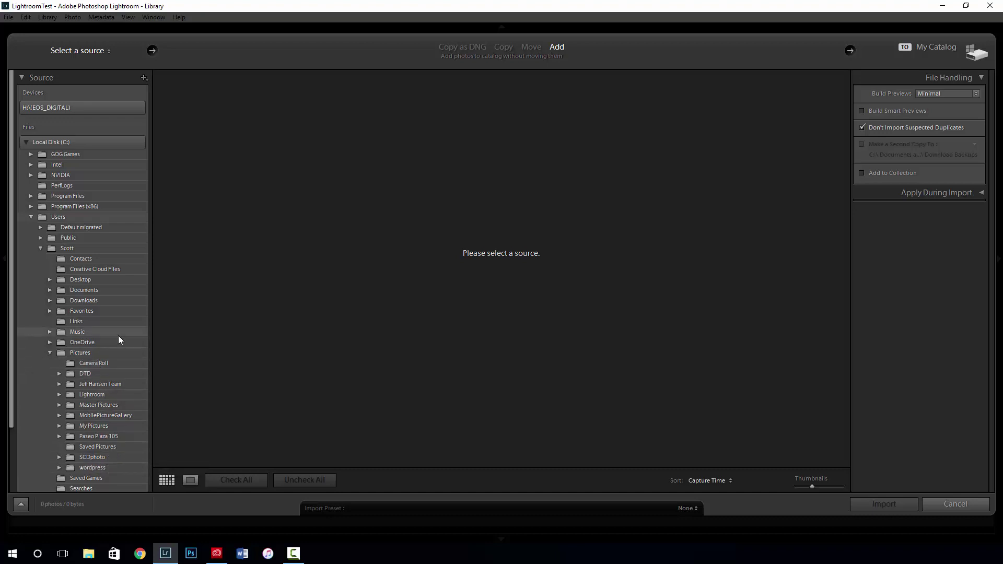
pyautogui.click(106, 351)
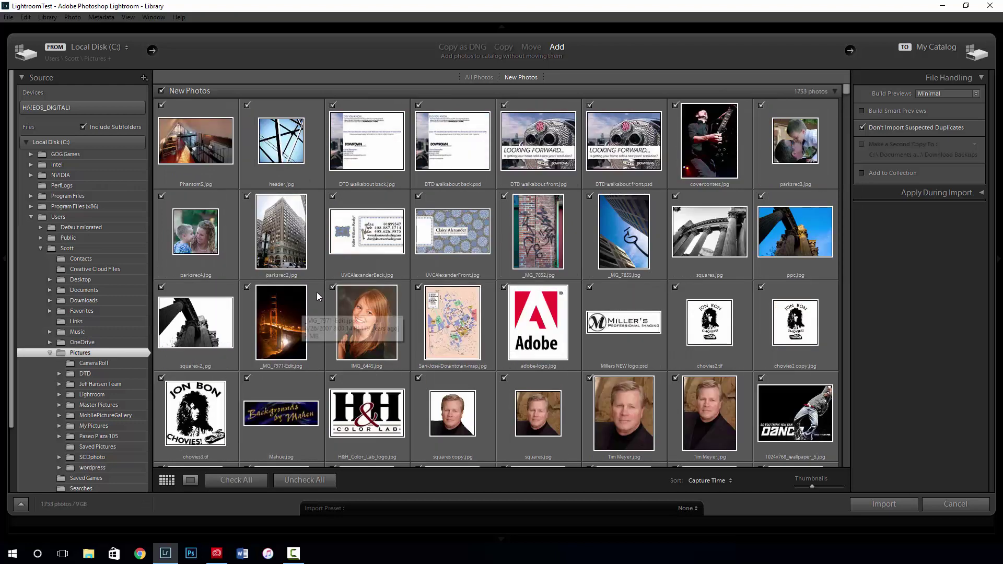
pyautogui.click(89, 406)
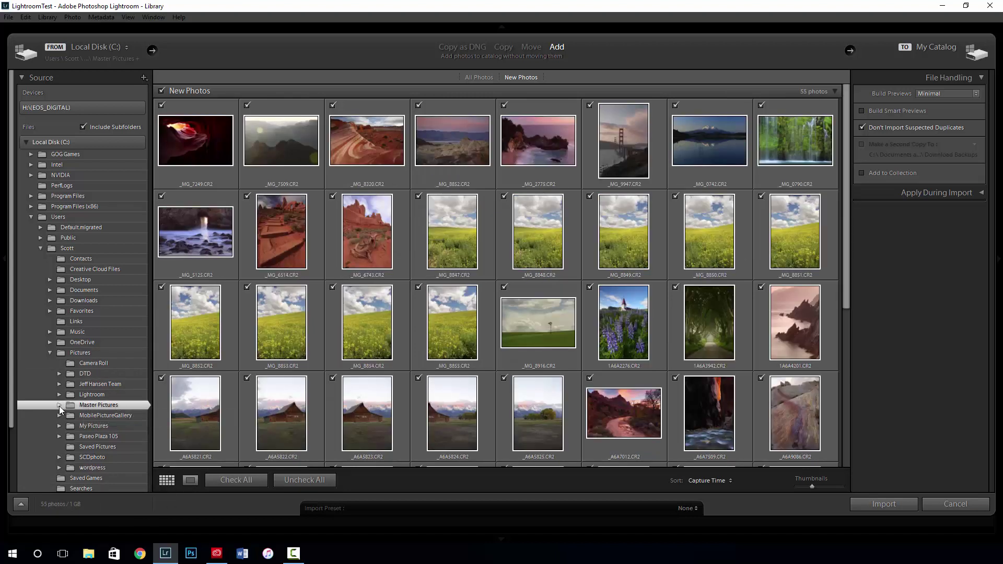
pyautogui.click(58, 406)
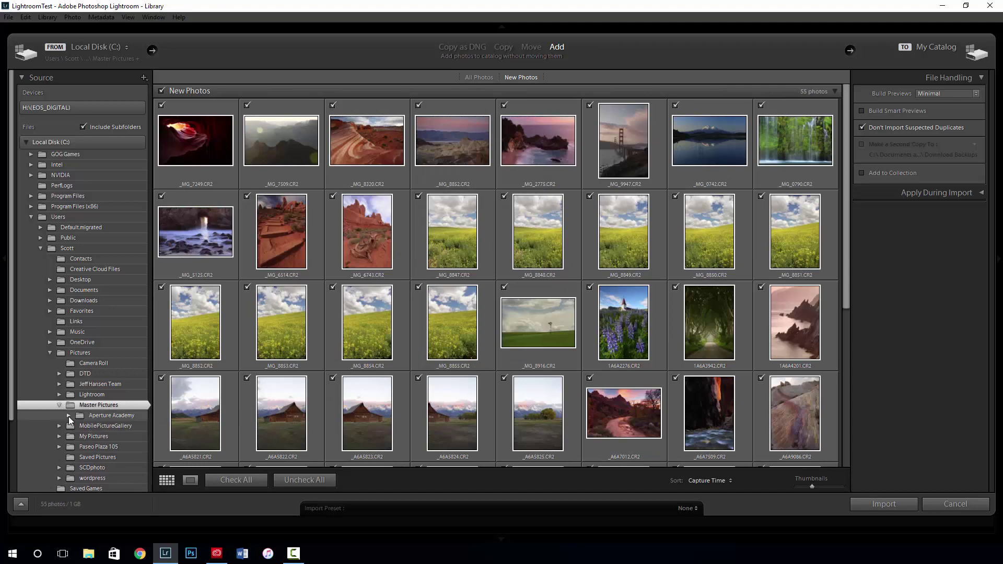
# Expand the Aperture Academy folder under Master Pictures and look through its subfolders and the photo thumbnails.
pyautogui.click(69, 415)
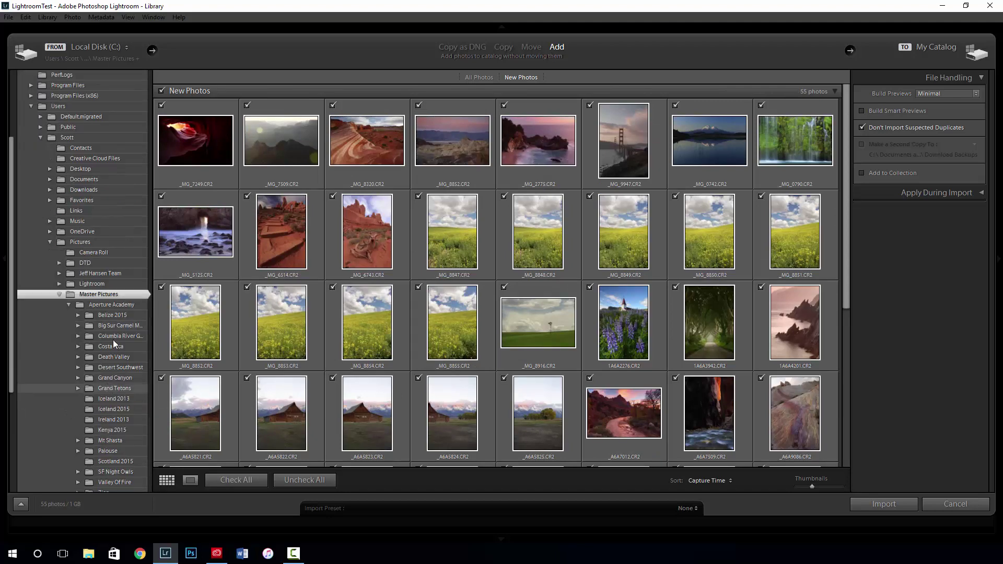
pyautogui.scroll(-3, 111, 400)
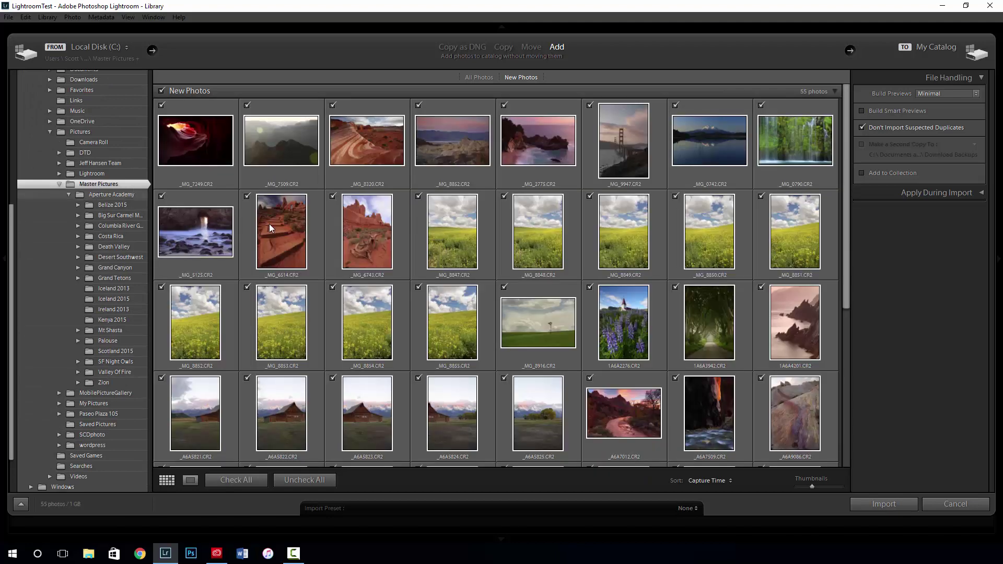
pyautogui.moveTo(268, 224)
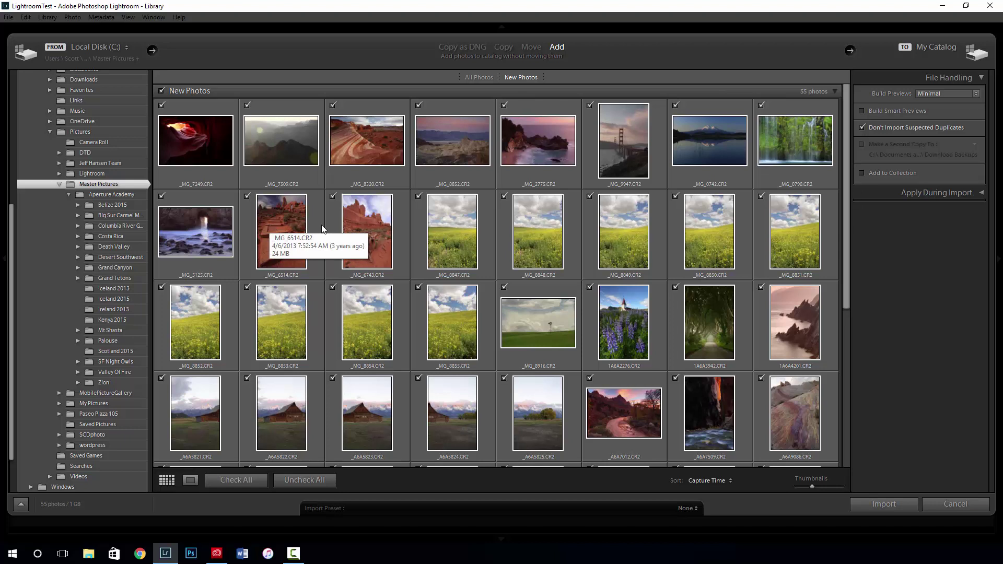
pyautogui.moveTo(712, 226)
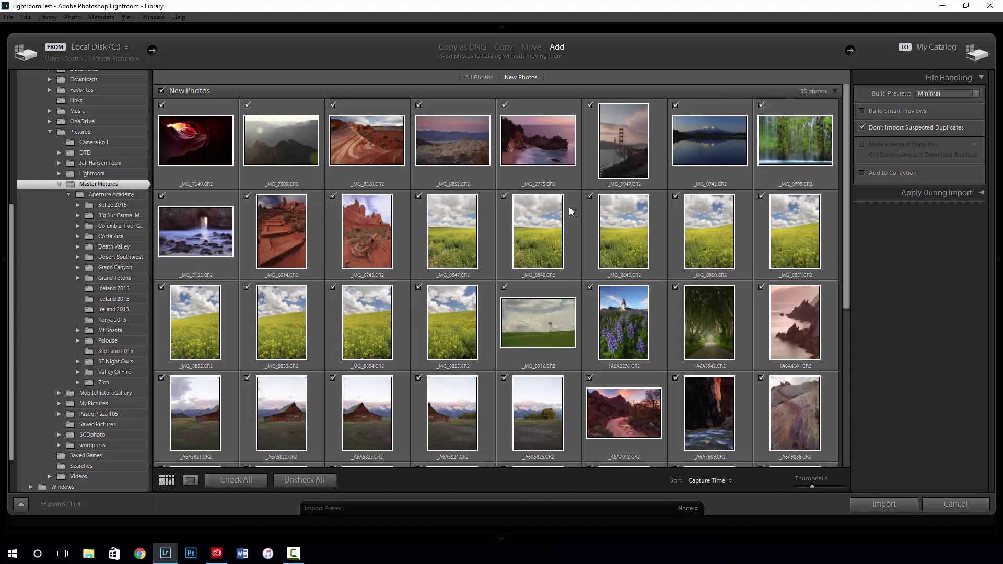
pyautogui.moveTo(568, 206)
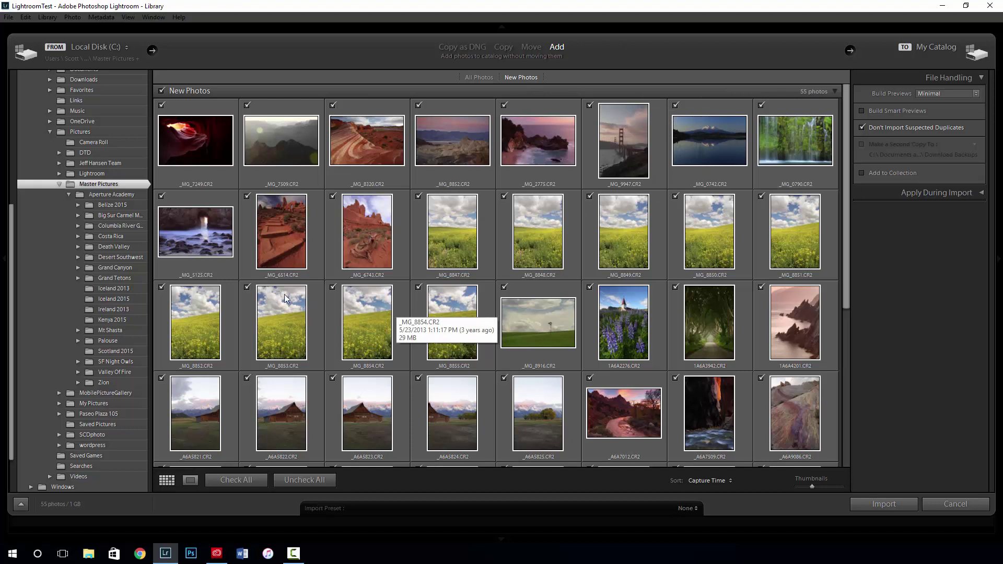
pyautogui.scroll(8, 93, 194)
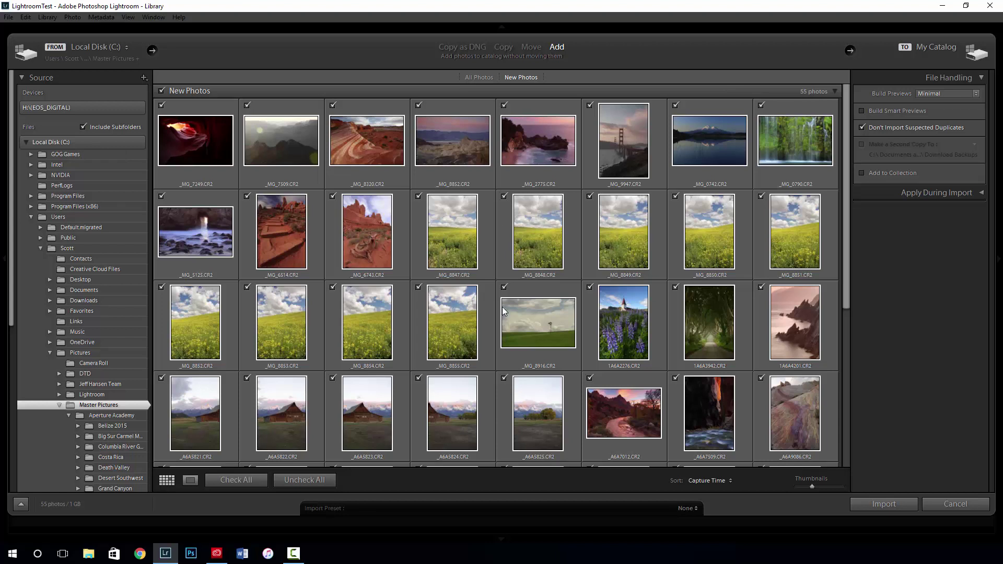
# Review the Include Subfolders option and the Aperture Academy subfolders, and collapse the Master Pictures folder in the source tree.
pyautogui.moveTo(502, 308)
pyautogui.click(99, 127)
pyautogui.click(121, 127)
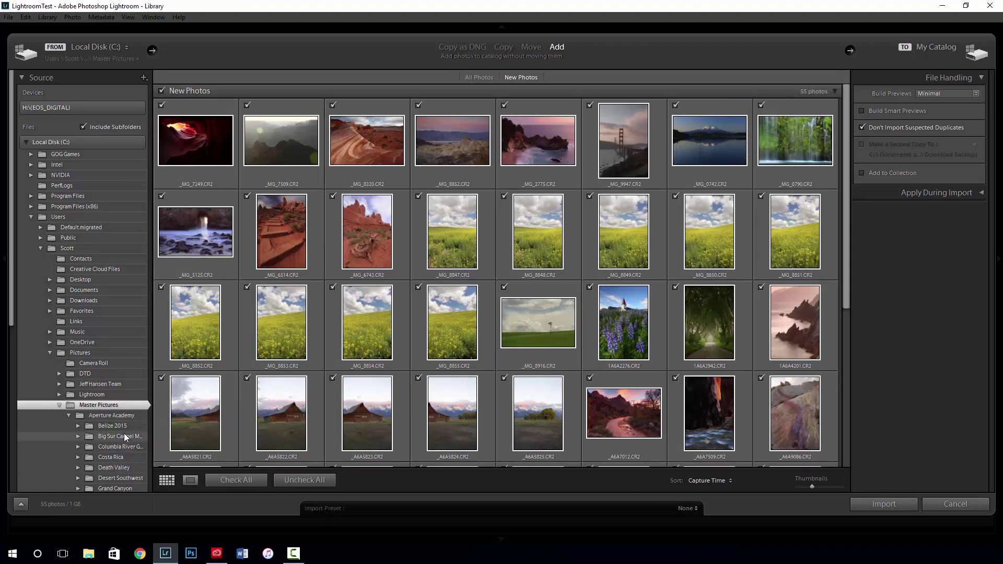
pyautogui.scroll(-2, 114, 434)
pyautogui.scroll(-4, 114, 434)
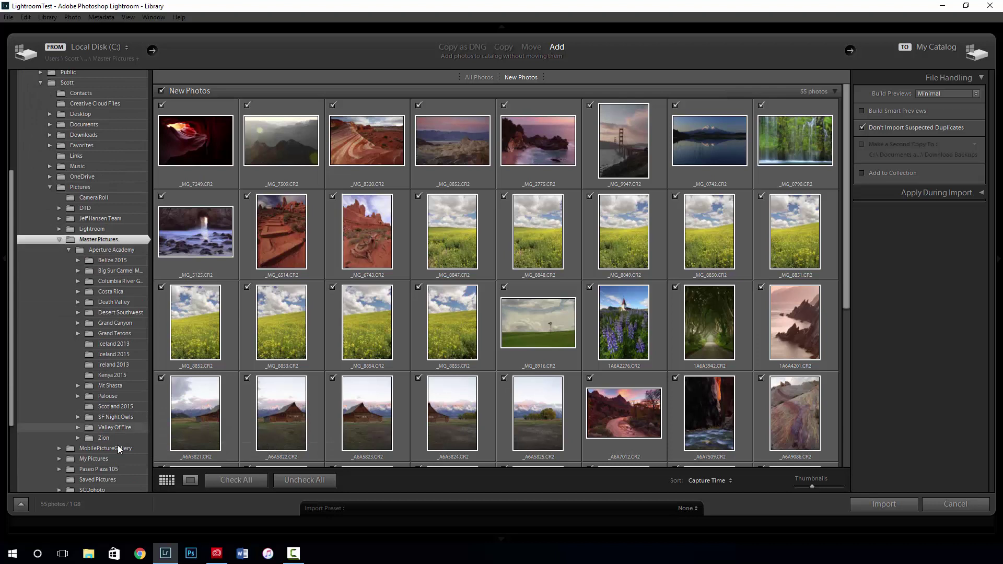
pyautogui.click(58, 239)
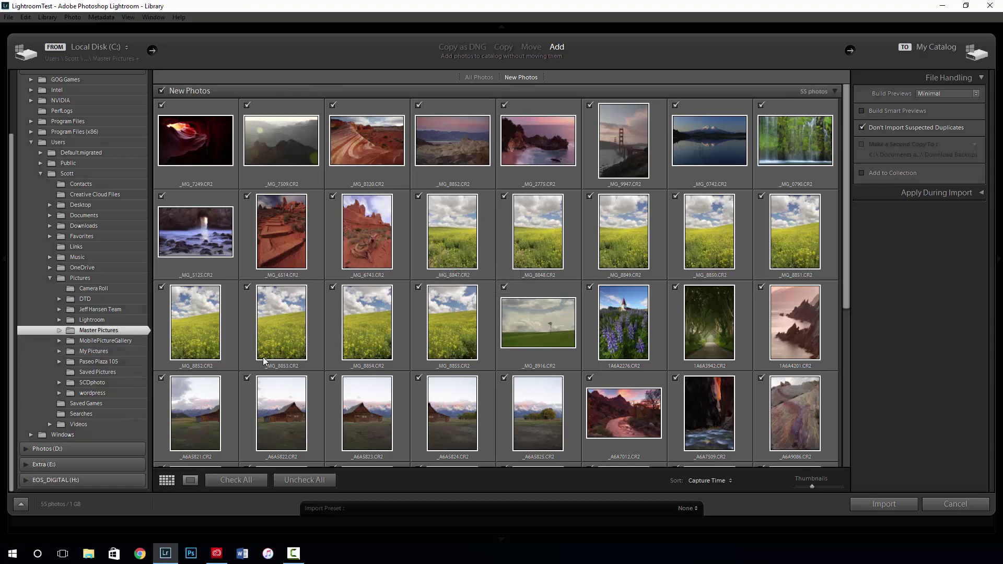
# Look through the Master Pictures thumbnails and compare the All Photos view with the New Photos view.
pyautogui.moveTo(262, 356)
pyautogui.scroll(-2, 552, 274)
pyautogui.scroll(-2, 548, 274)
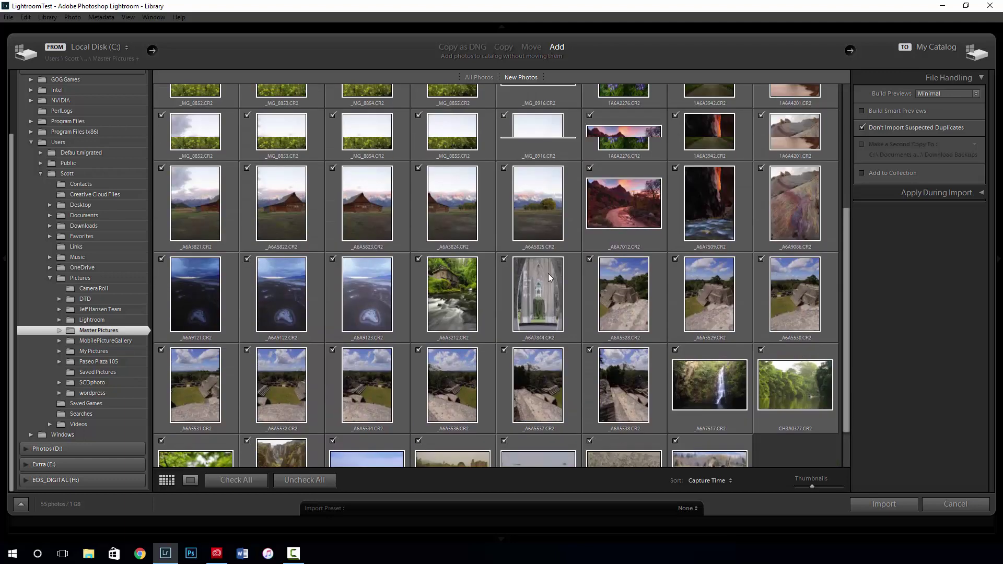
pyautogui.scroll(5, 547, 274)
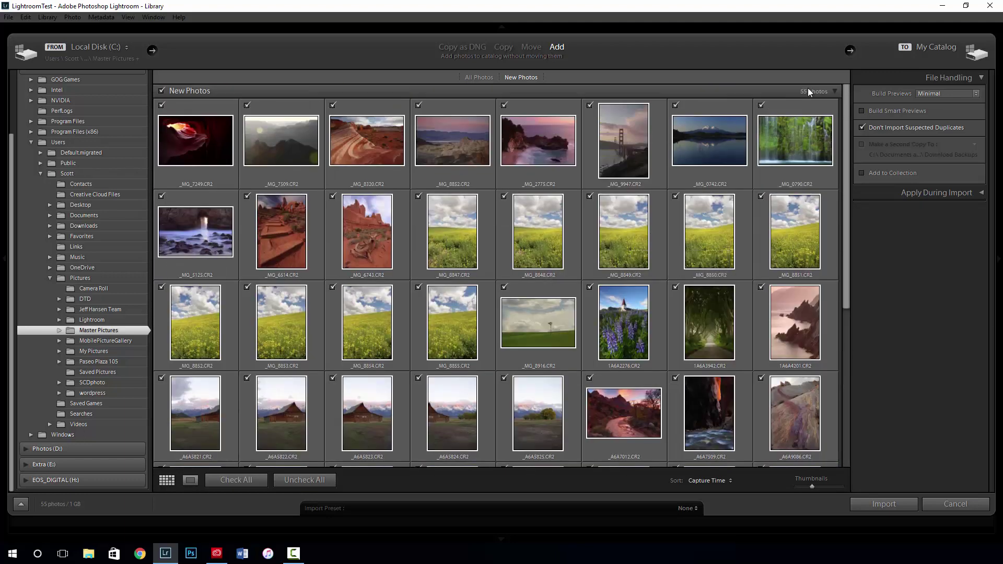
pyautogui.click(487, 77)
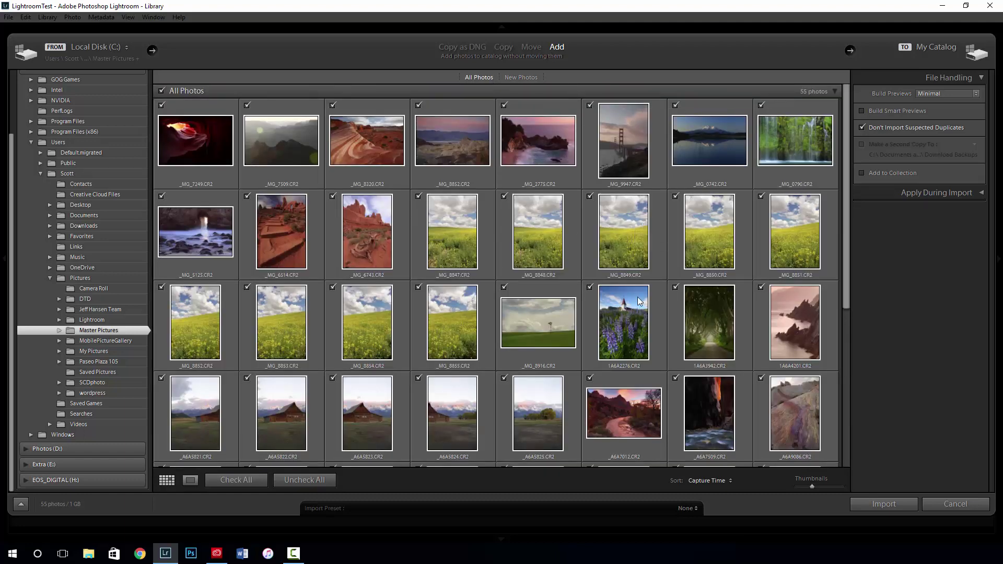
pyautogui.click(533, 78)
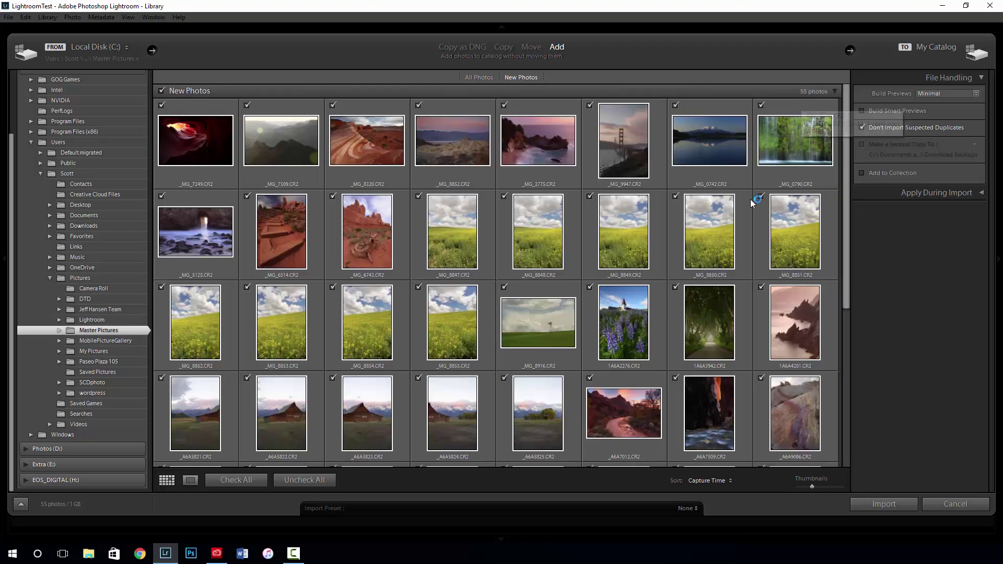
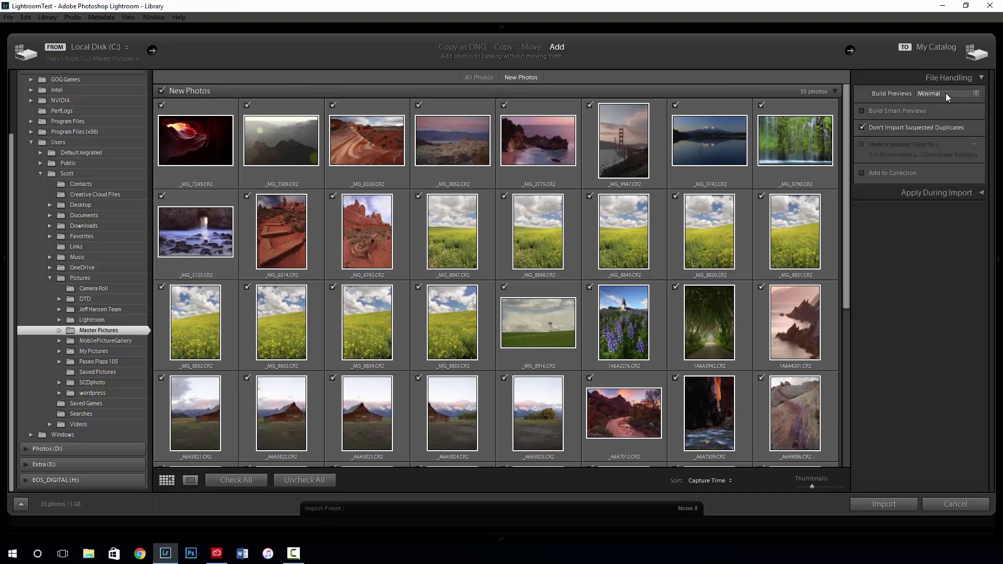
# Try Standard for the Build Previews option and return it to Minimal.
pyautogui.click(945, 93)
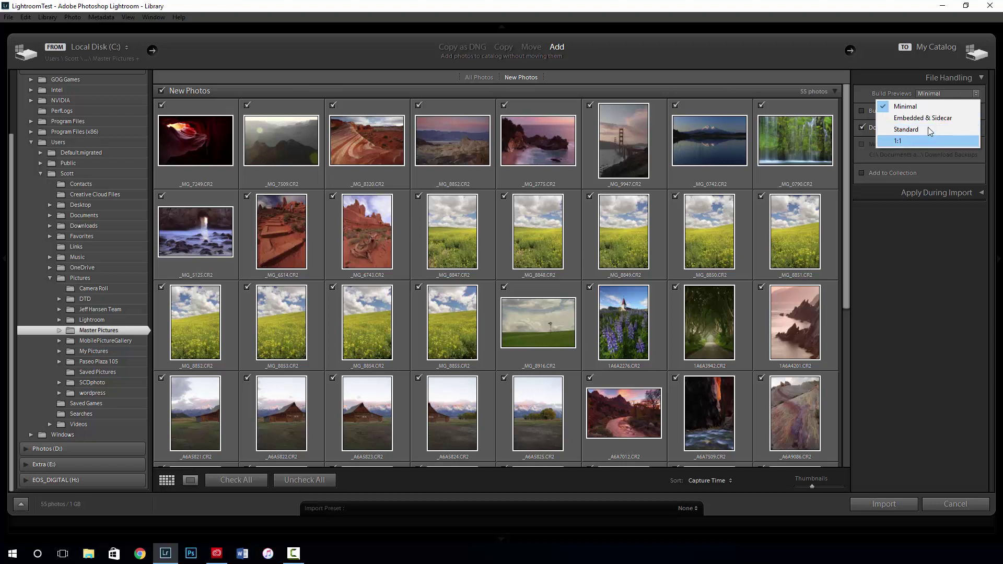
pyautogui.click(928, 129)
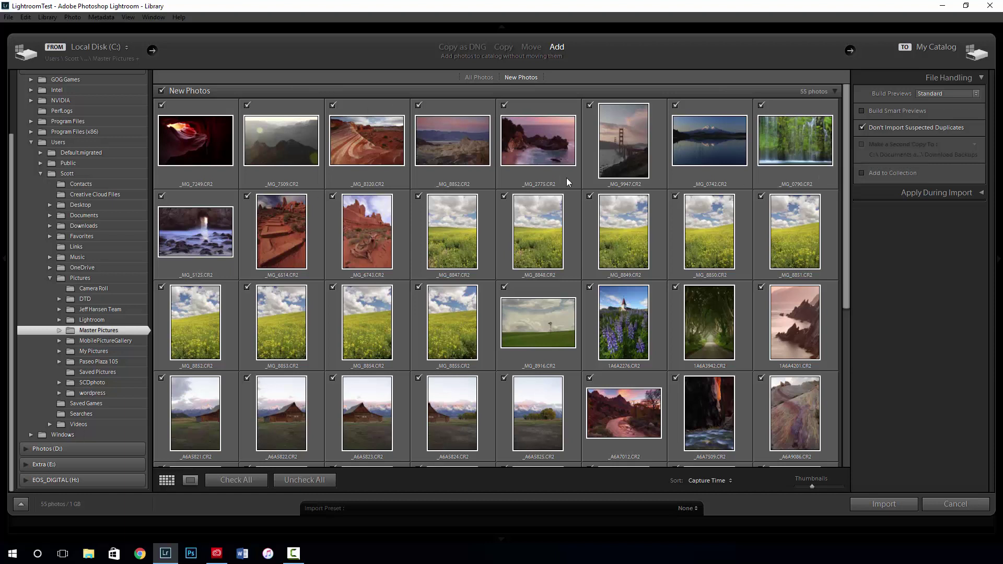
pyautogui.moveTo(514, 184)
pyautogui.moveTo(528, 261)
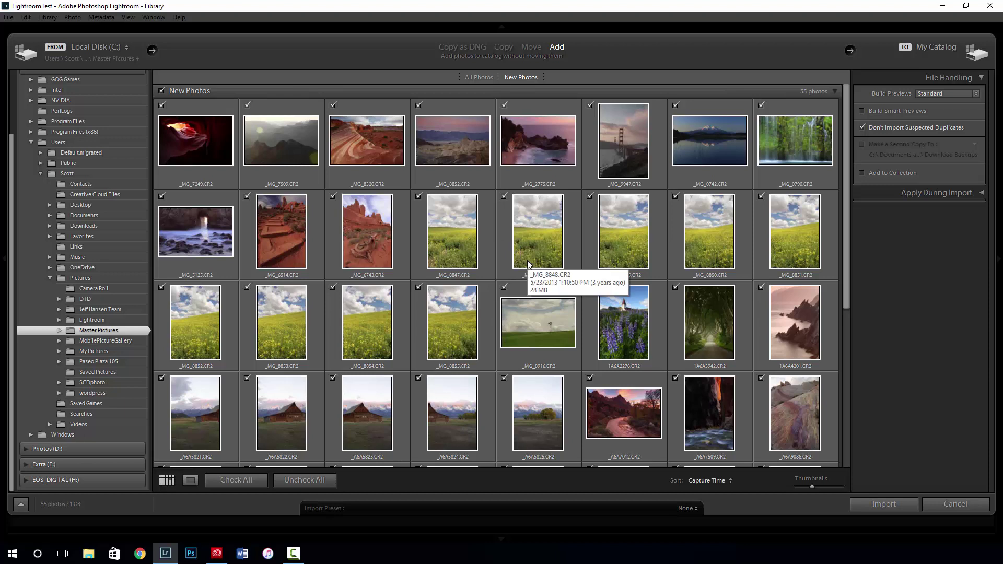
pyautogui.click(945, 93)
pyautogui.click(935, 106)
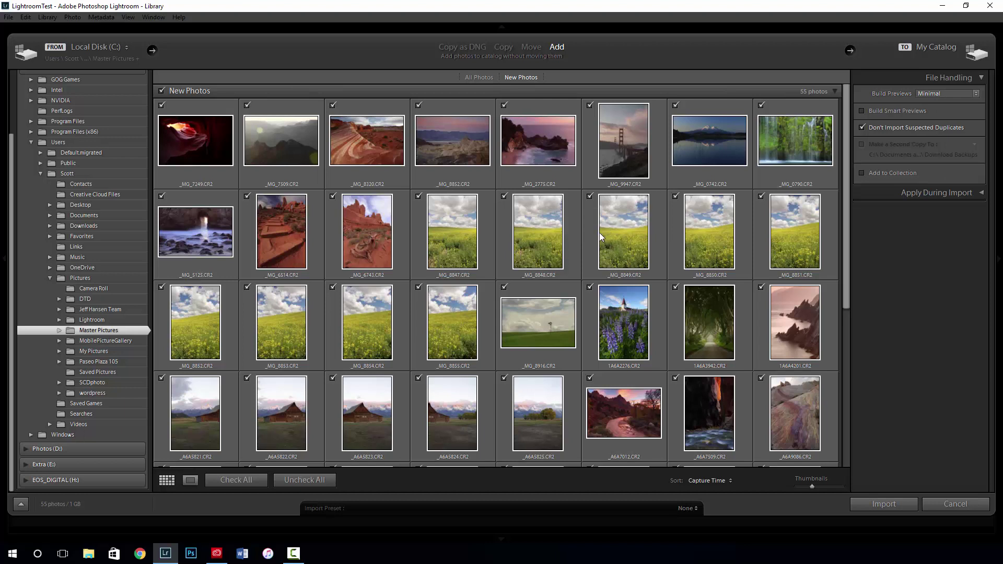
# Review the Don't Import Suspected Duplicates option in the file handling settings.
pyautogui.moveTo(621, 224)
pyautogui.click(918, 127)
pyautogui.click(874, 128)
pyautogui.moveTo(525, 340)
pyautogui.moveTo(440, 247)
pyautogui.moveTo(606, 227)
pyautogui.moveTo(553, 365)
# Expand the Apply During Import settings and view the available Develop Settings presets without choosing one.
pyautogui.click(907, 193)
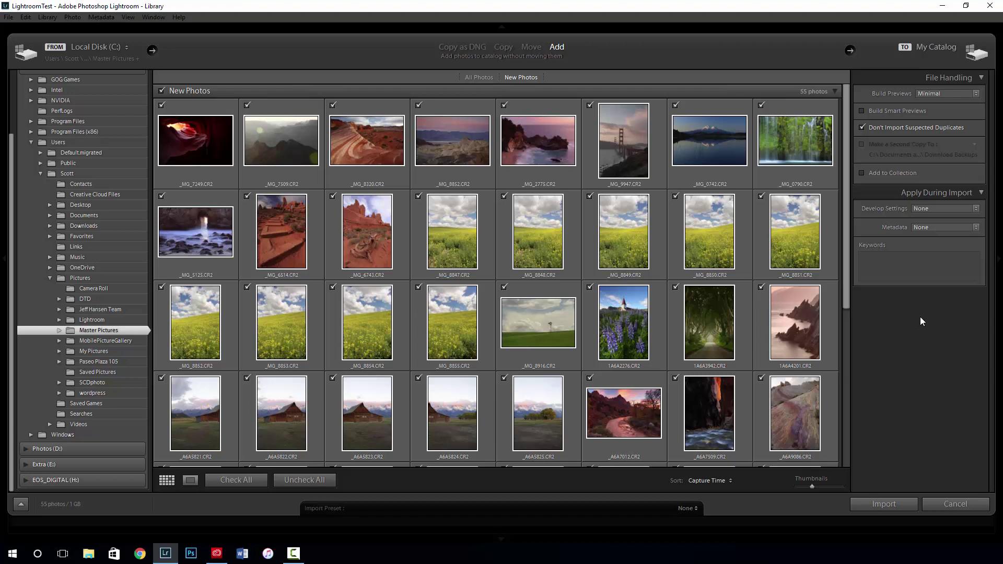
pyautogui.click(945, 208)
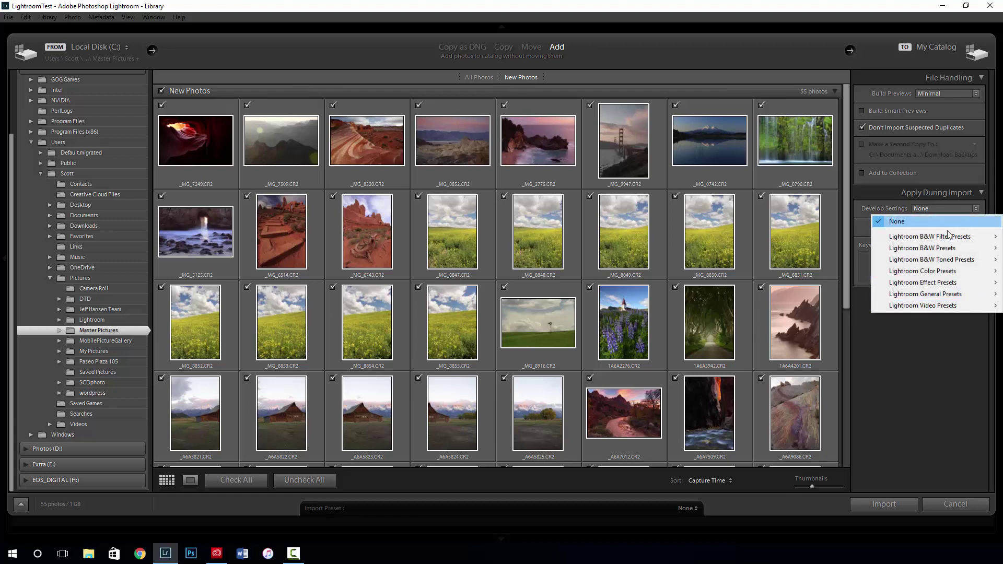
pyautogui.click(907, 351)
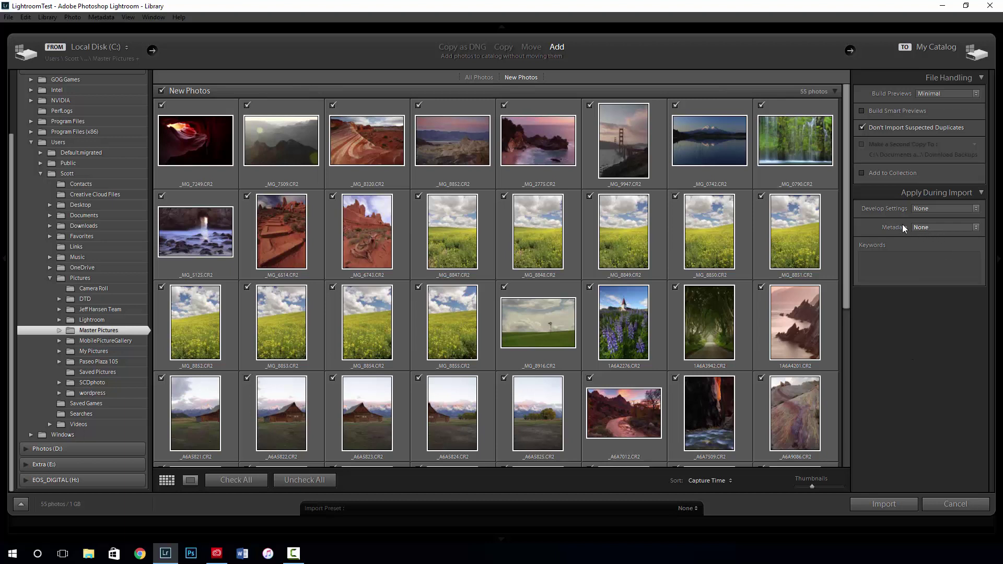
# Start a new metadata preset and go through its IPTC Creator fields from Creator to Creator Website.
pyautogui.click(930, 227)
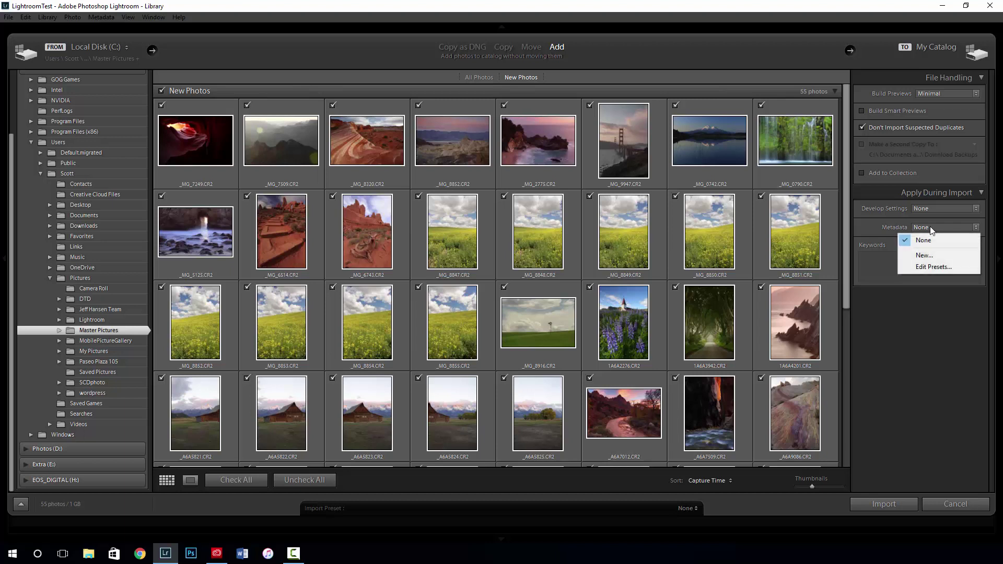
pyautogui.click(933, 255)
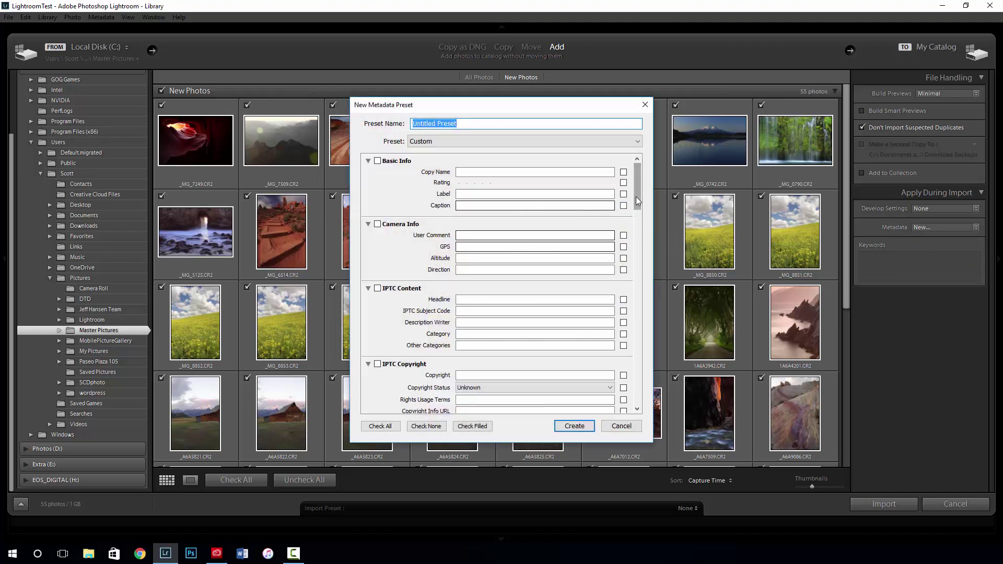
pyautogui.moveTo(635, 197); pyautogui.dragTo(638, 234)
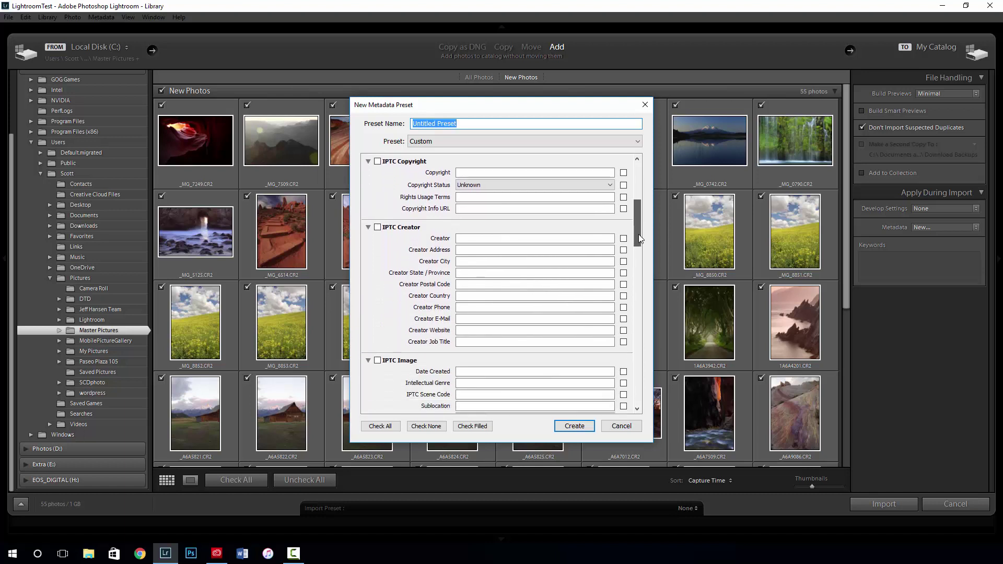
pyautogui.click(472, 229)
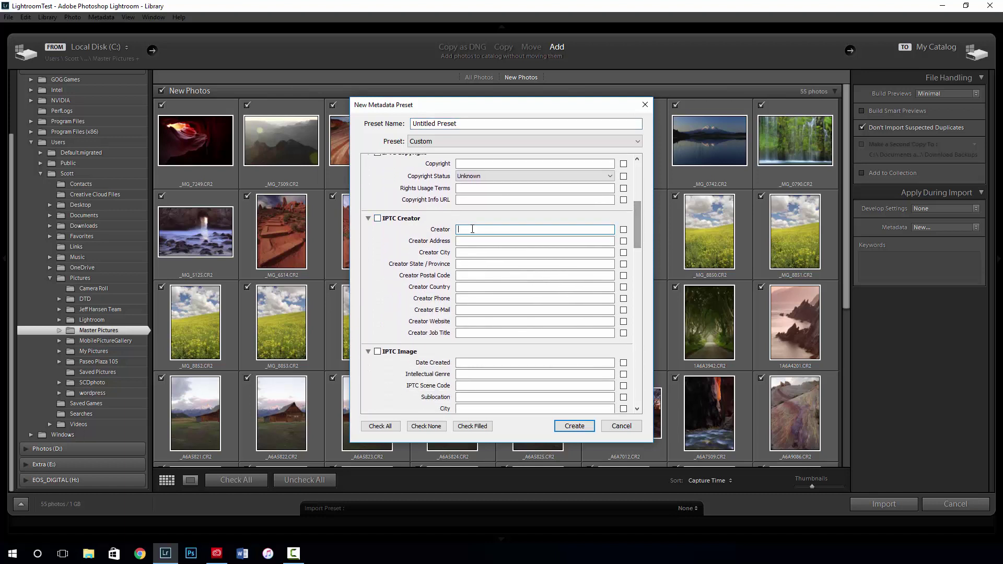
pyautogui.press('Tab')
pyautogui.press('Tab')
pyautogui.press('Tab')
pyautogui.press('Tab')
pyautogui.press('Tab')
pyautogui.press('Tab')
pyautogui.press('Tab')
pyautogui.press('Tab')
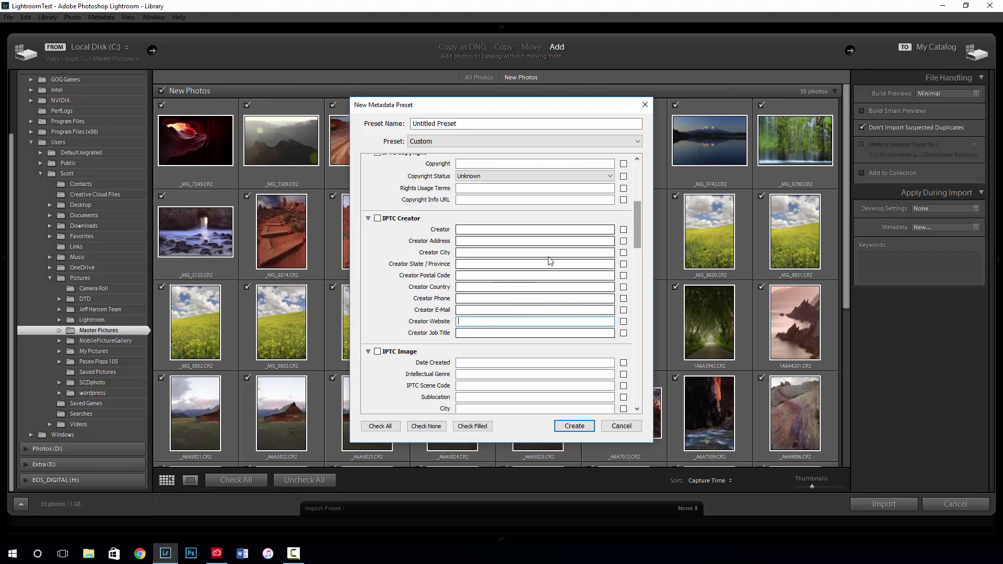
# Examine the IPTC Copyright fields and the Copyright Status options, and cancel the new metadata preset.
pyautogui.moveTo(636, 235); pyautogui.dragTo(636, 219)
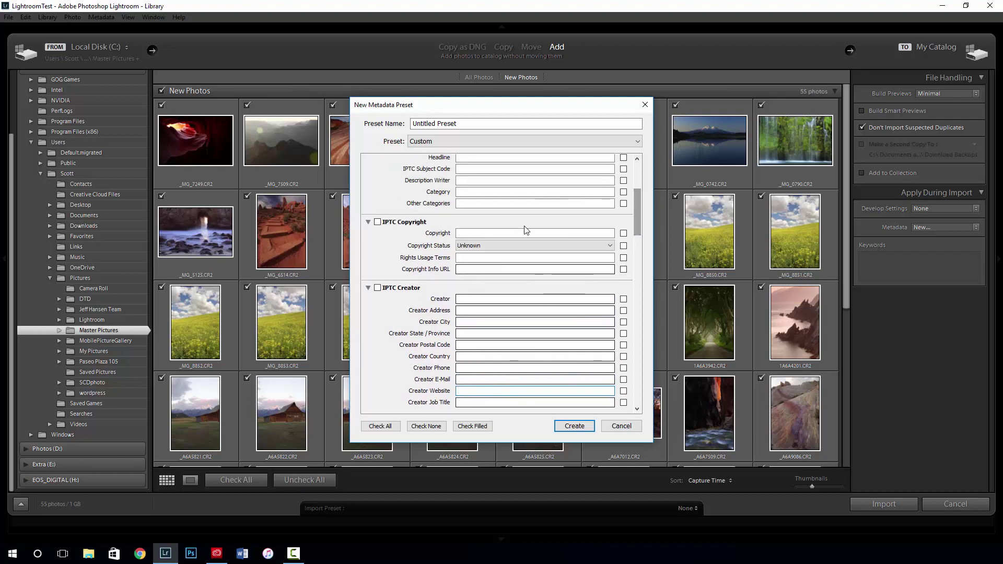
pyautogui.click(513, 244)
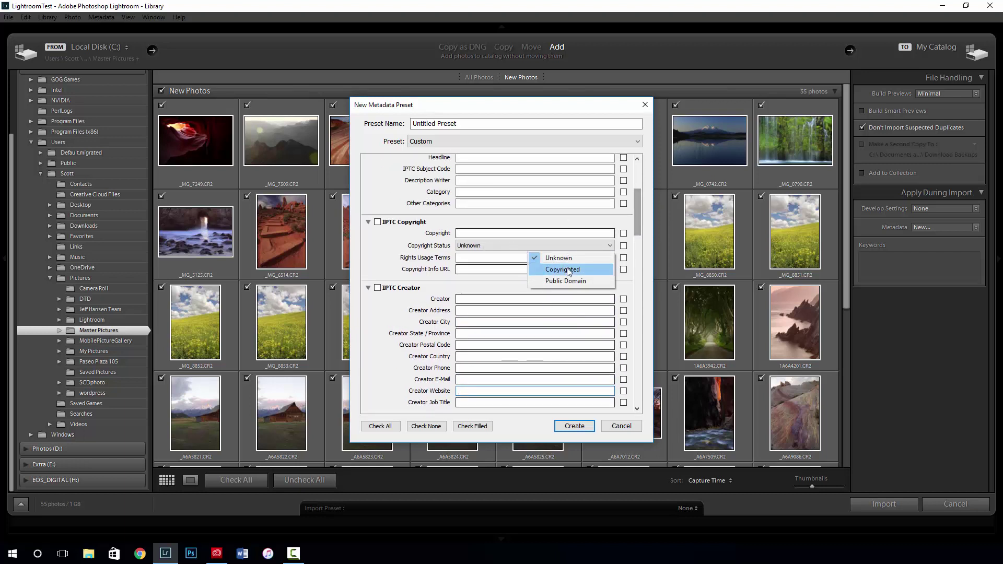
pyautogui.click(403, 246)
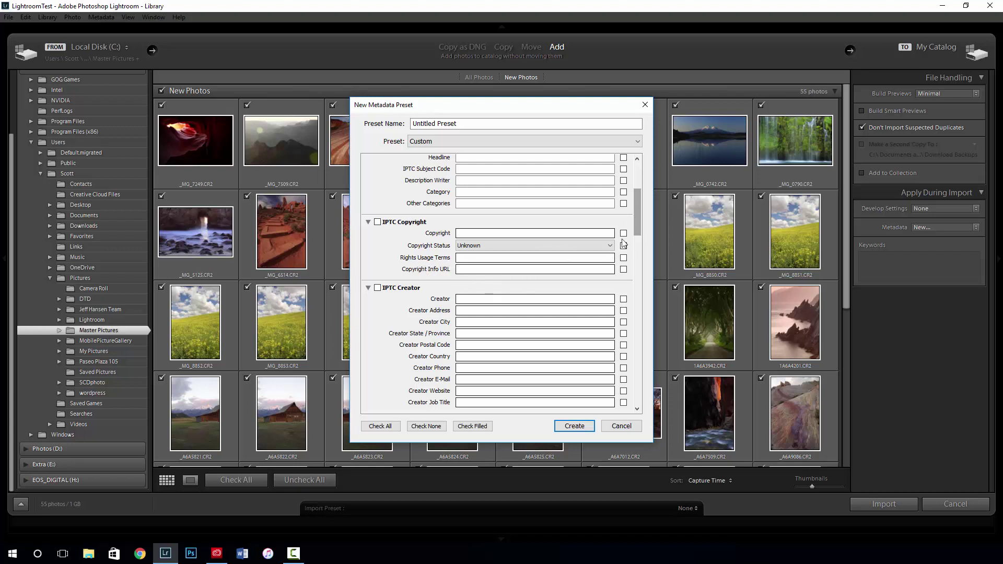
pyautogui.scroll(-2, 635, 225)
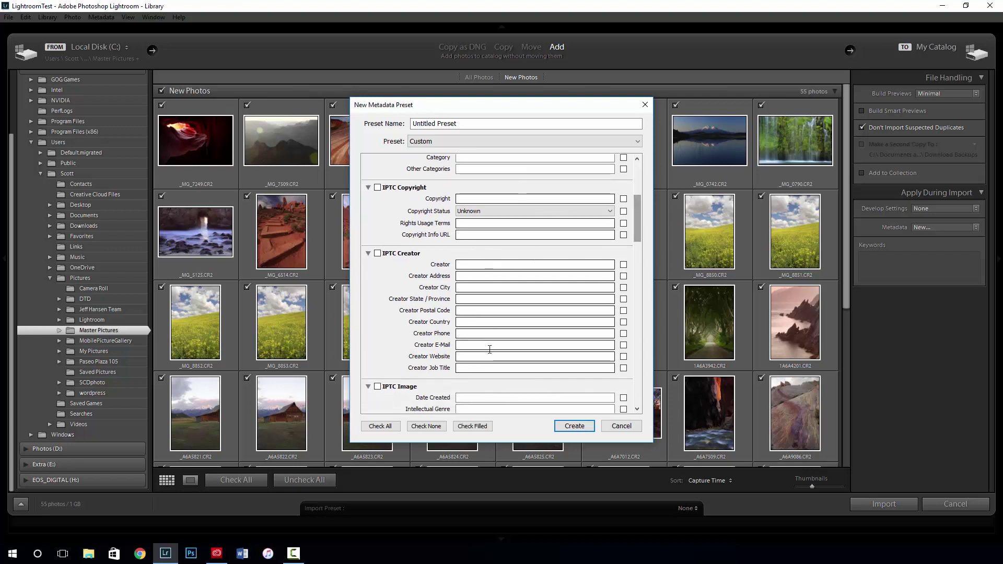
pyautogui.click(492, 212)
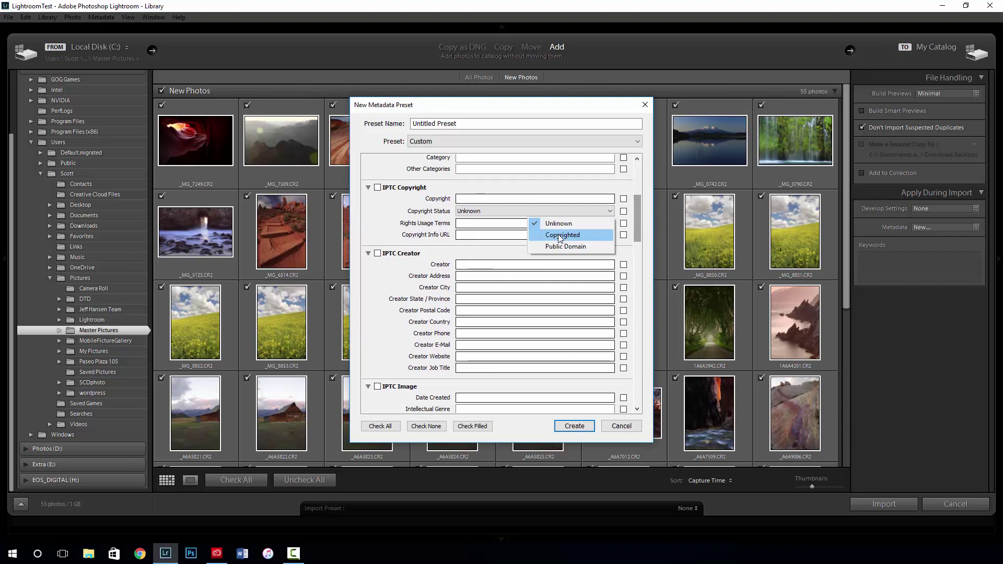
pyautogui.click(410, 220)
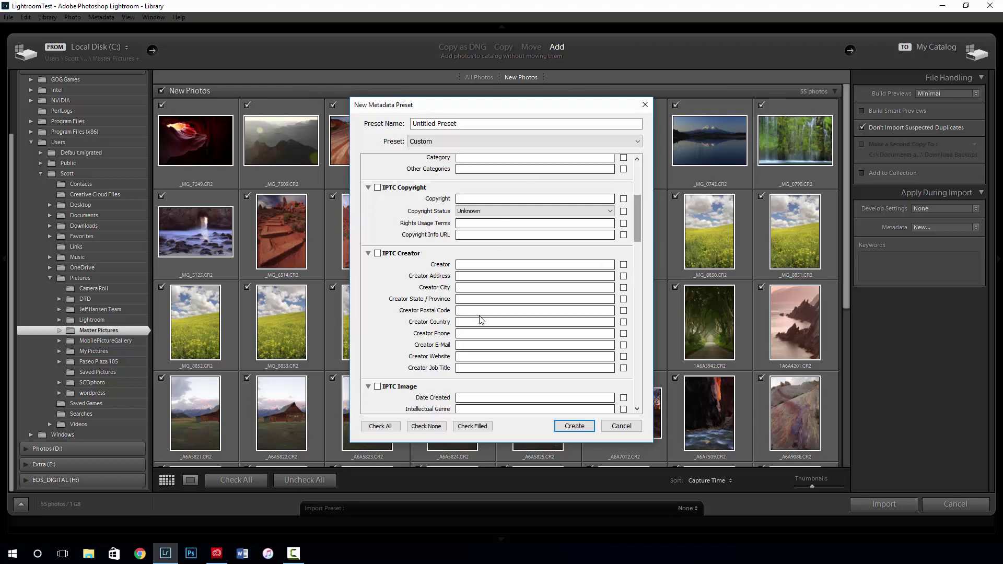
pyautogui.click(621, 426)
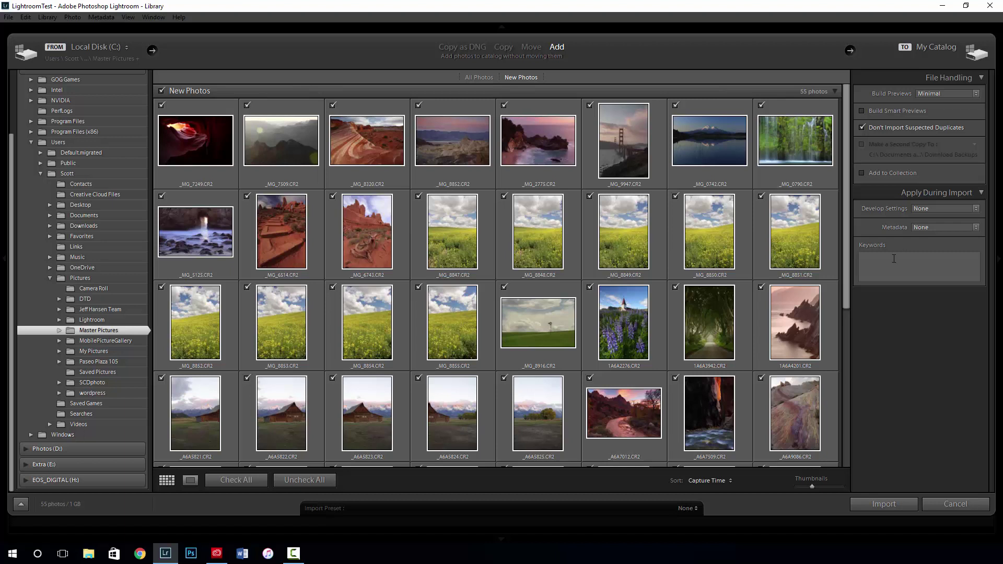
# Enter the photographer's full name as an import keyword and check the remaining photo thumbnails.
pyautogui.click(915, 262)
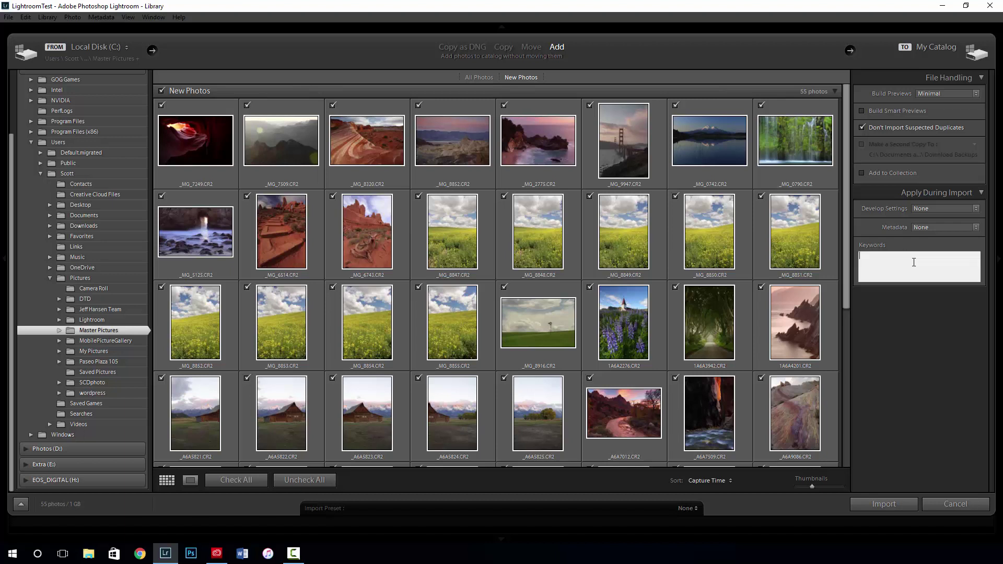
pyautogui.write('Scott Donschikowski')
pyautogui.click(921, 263)
pyautogui.moveTo(919, 256); pyautogui.dragTo(847, 257)
pyautogui.click(907, 268)
pyautogui.scroll(-5, 641, 282)
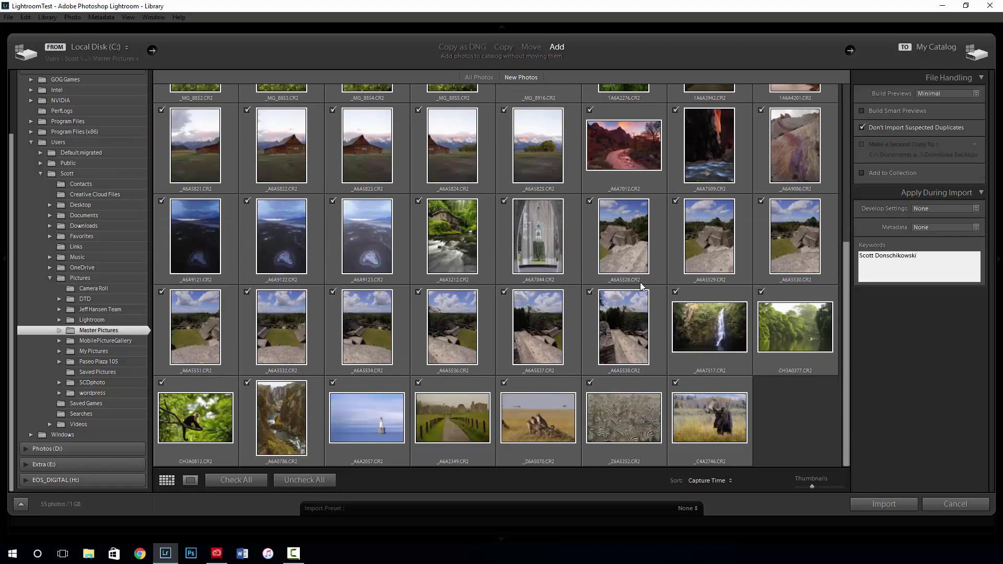
# Review the selected photos in the Master Pictures folder and import them into the catalog.
pyautogui.scroll(5, 638, 283)
pyautogui.scroll(-1, 638, 287)
pyautogui.scroll(-1, 633, 290)
pyautogui.scroll(3, 628, 292)
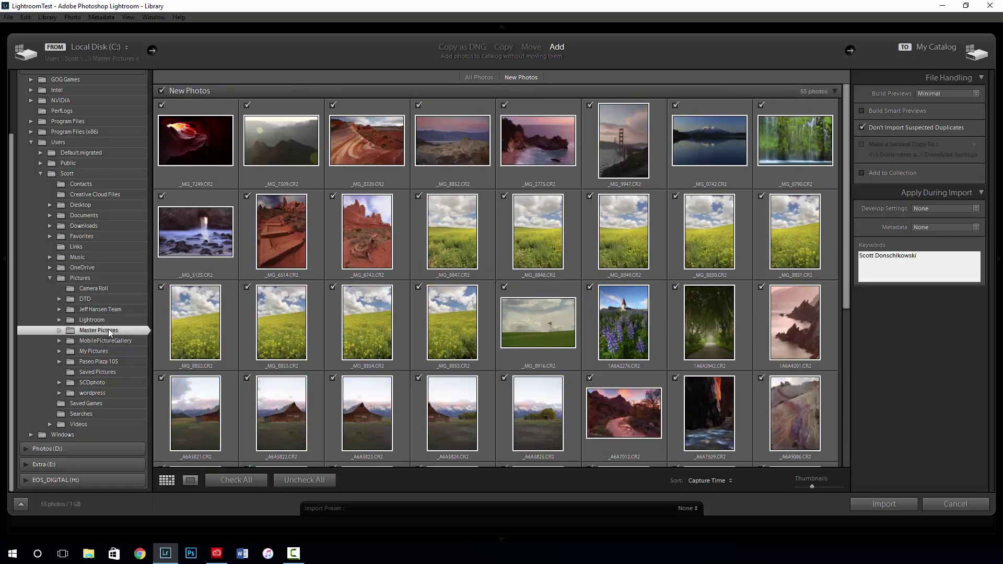
pyautogui.click(80, 332)
pyautogui.click(883, 505)
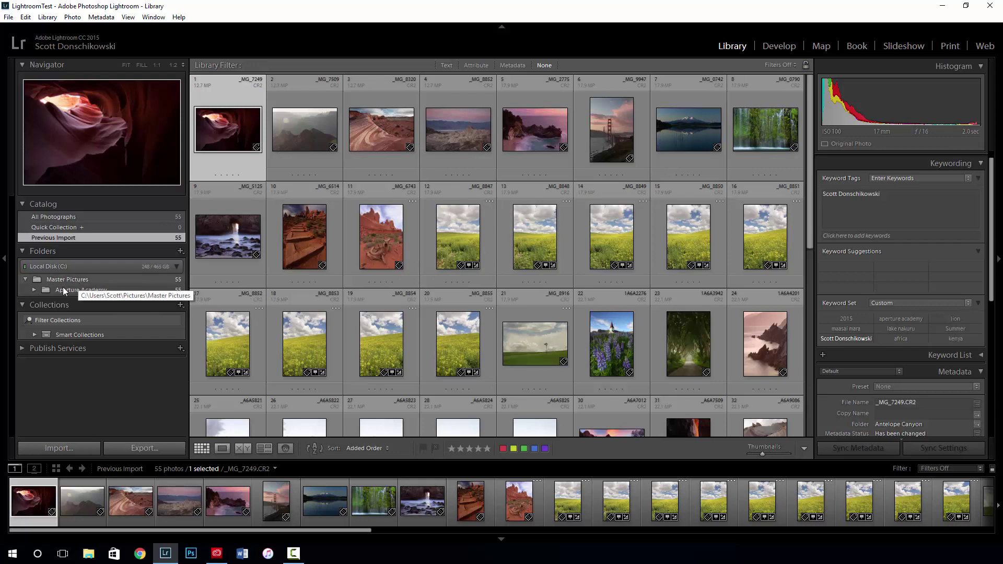
# Expand the Aperture Academy folder and view the photos in several subfolders, including Belize 2015, Costa Rica, Zion and Kenya 2015.
pyautogui.click(34, 290)
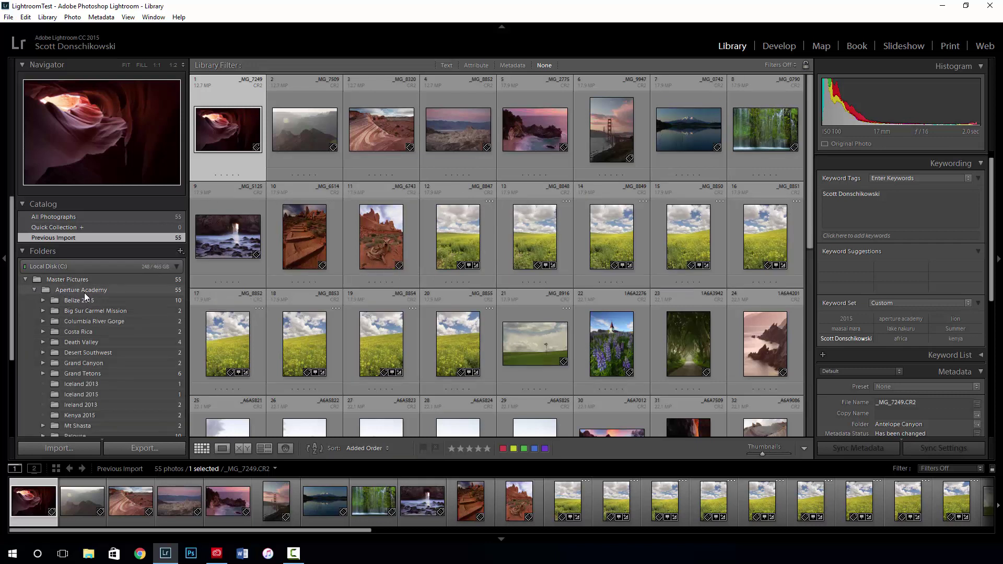
pyautogui.scroll(-2, 84, 293)
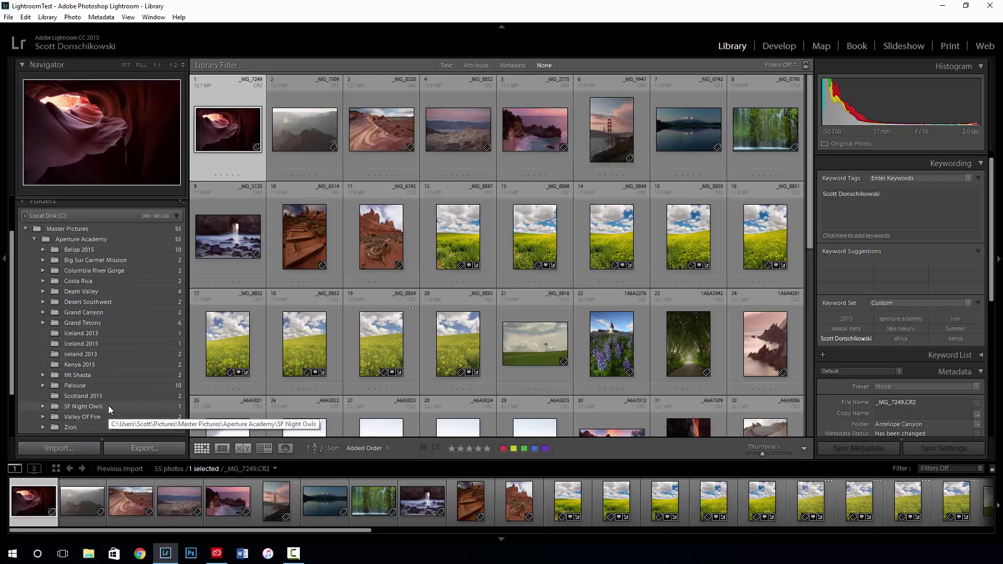
pyautogui.click(102, 250)
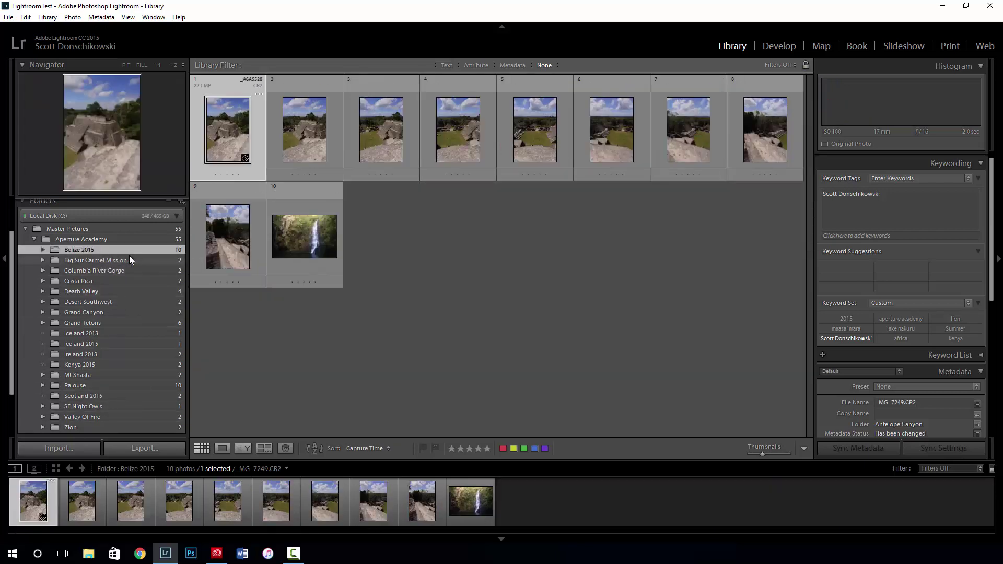
pyautogui.click(97, 261)
pyautogui.click(97, 272)
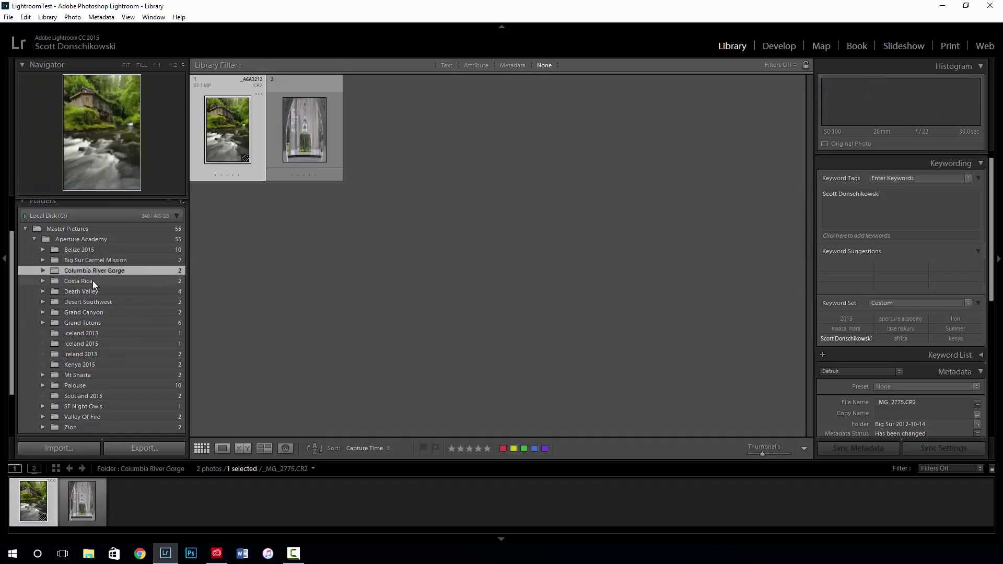
pyautogui.click(91, 281)
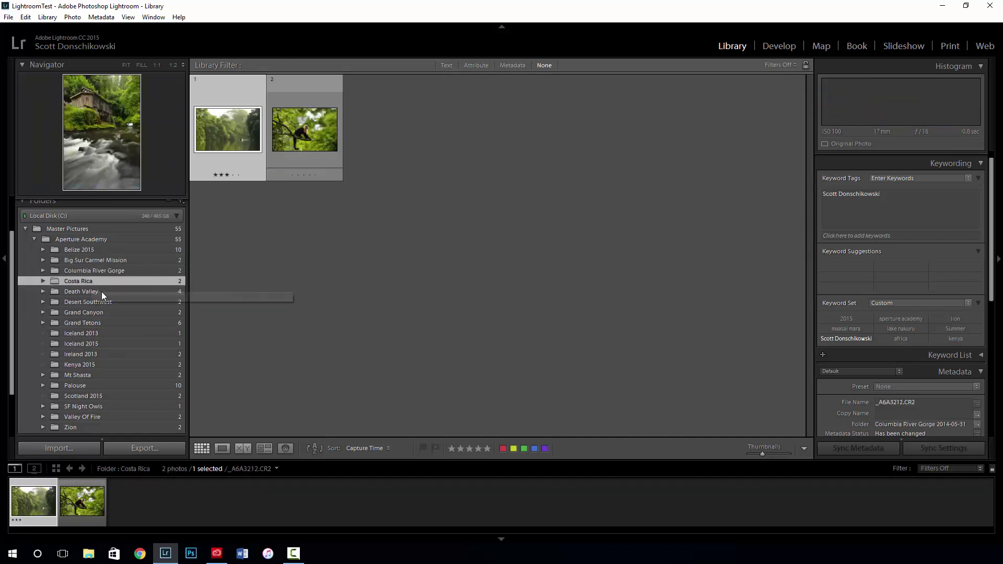
pyautogui.click(86, 396)
pyautogui.click(89, 416)
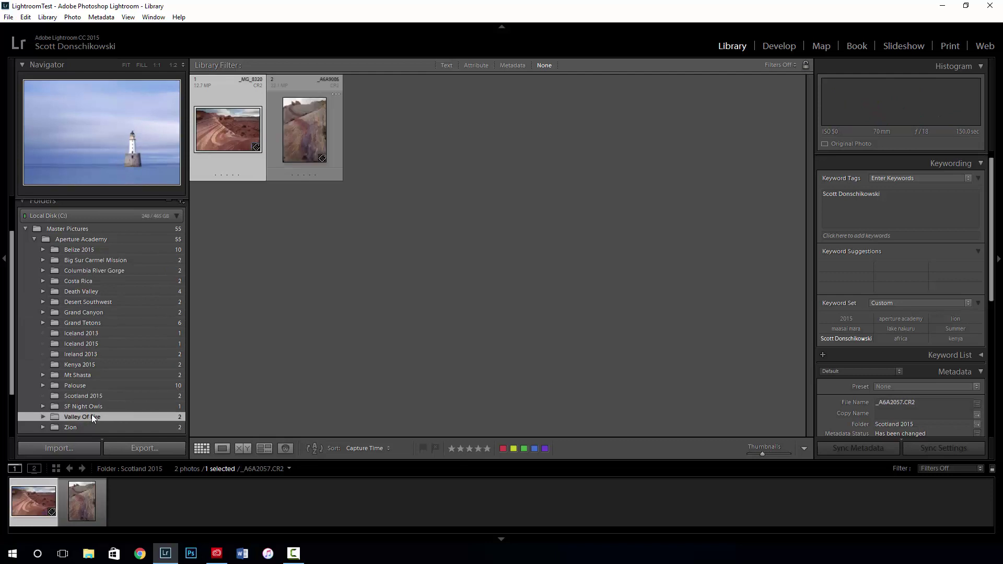
pyautogui.click(93, 424)
pyautogui.click(106, 374)
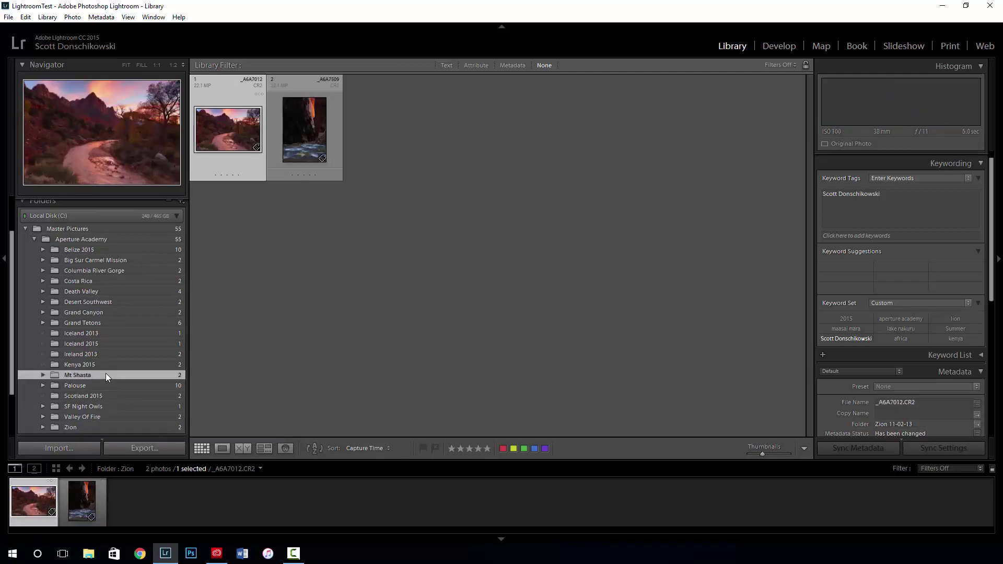
pyautogui.click(107, 365)
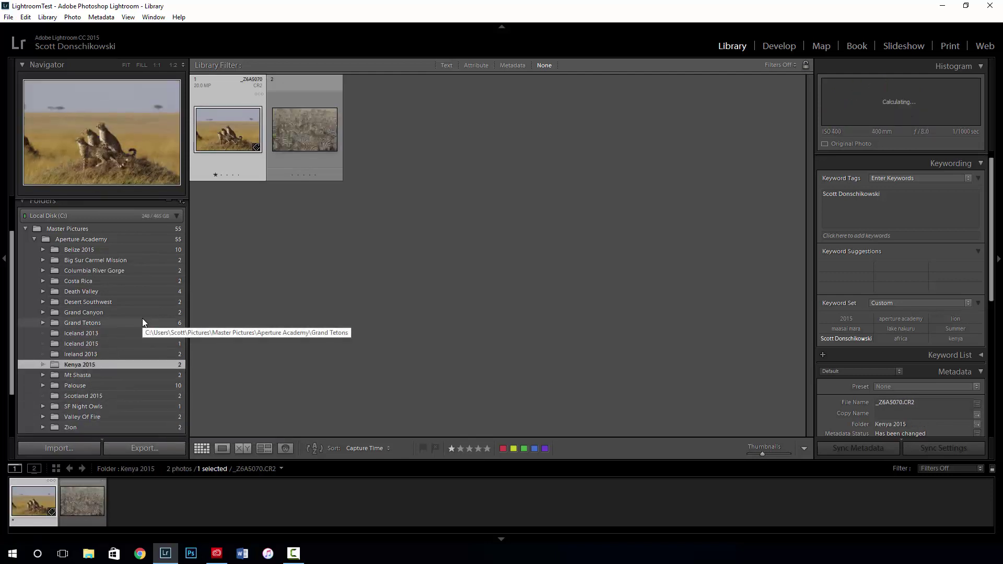
# Show all photos in the Master Pictures folder and collapse its Aperture Academy subfolder.
pyautogui.click(76, 229)
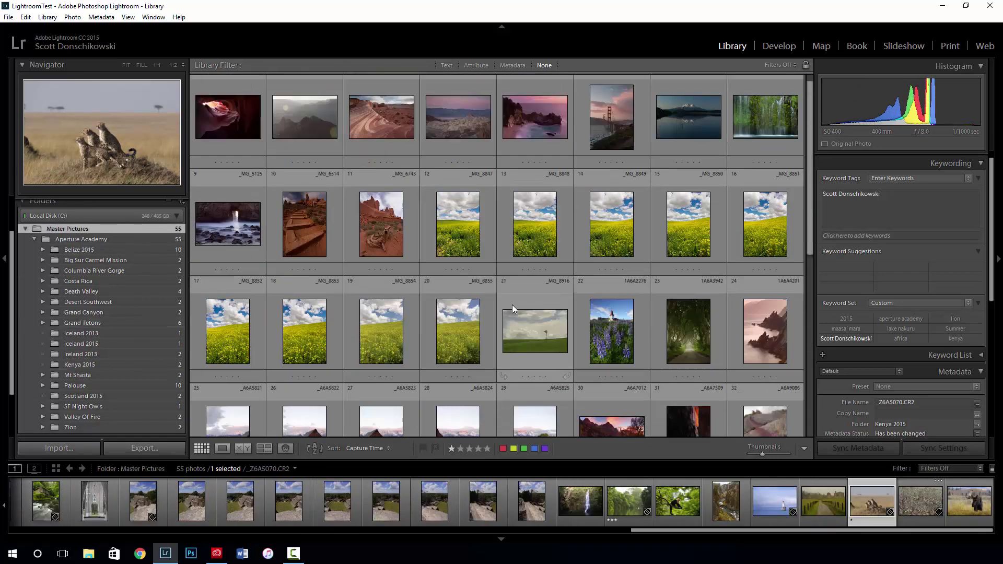
pyautogui.scroll(6, 512, 305)
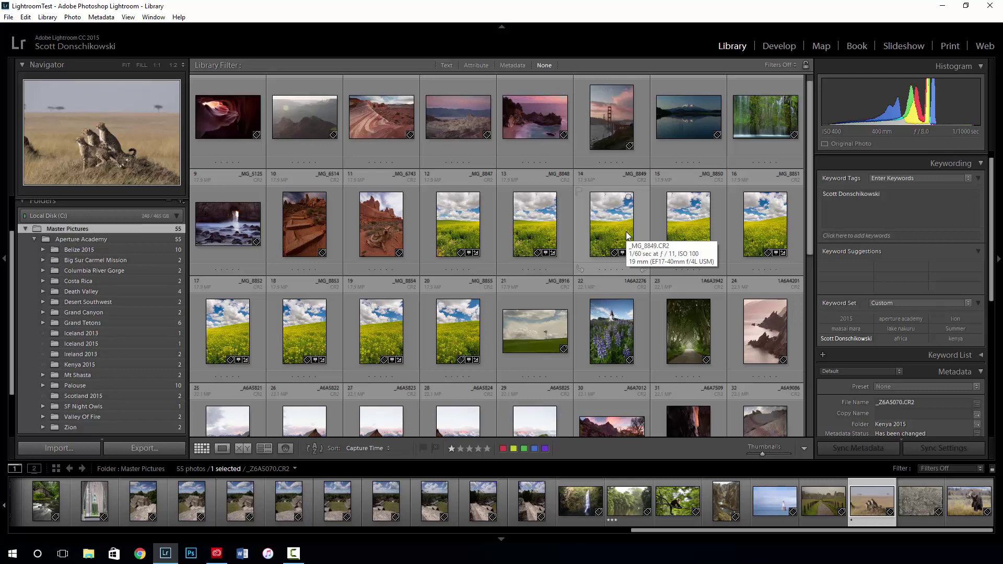
pyautogui.click(34, 238)
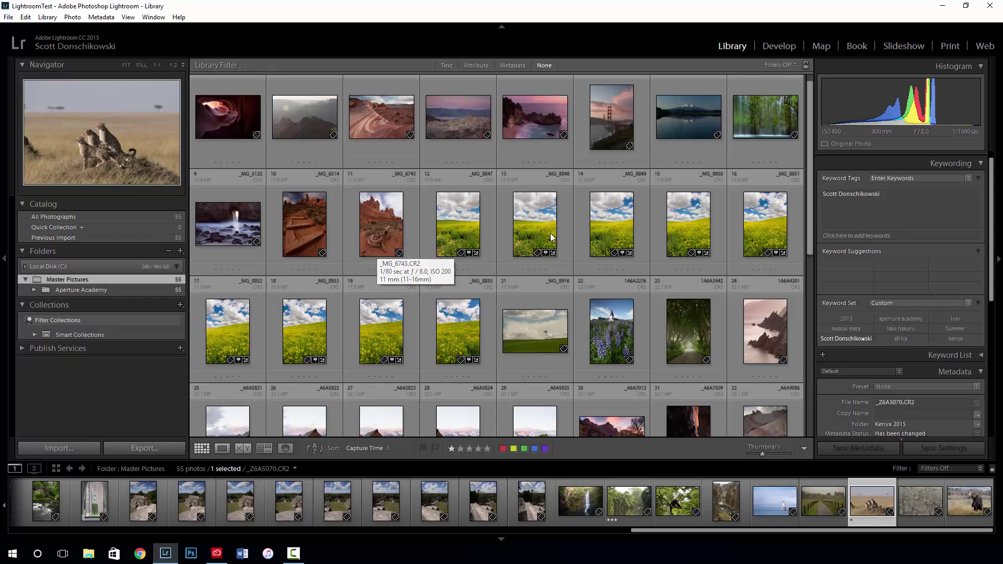
# Start a new import from the EOS_DIGITAL card and look through its new photos.
pyautogui.click(59, 448)
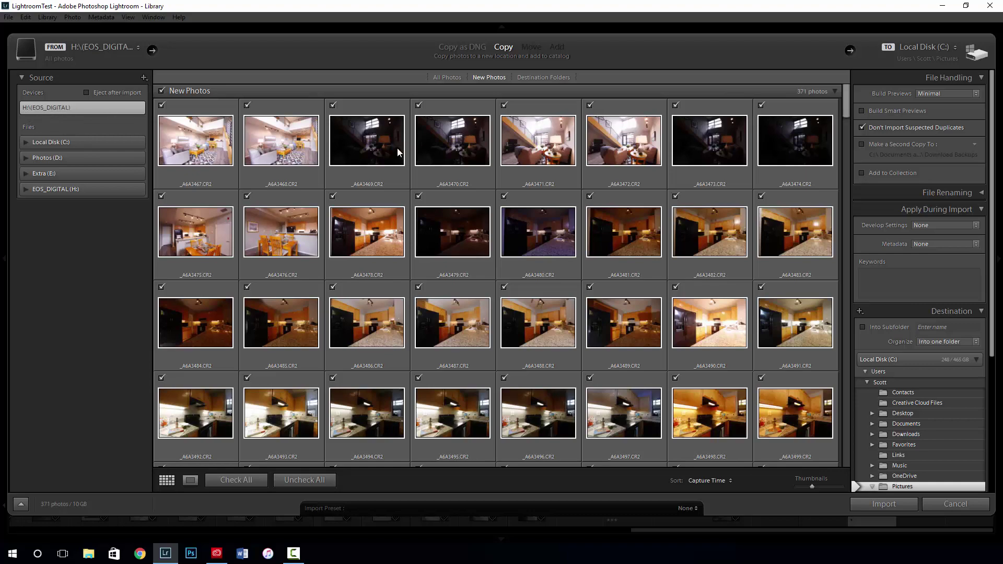
pyautogui.scroll(-20, 514, 299)
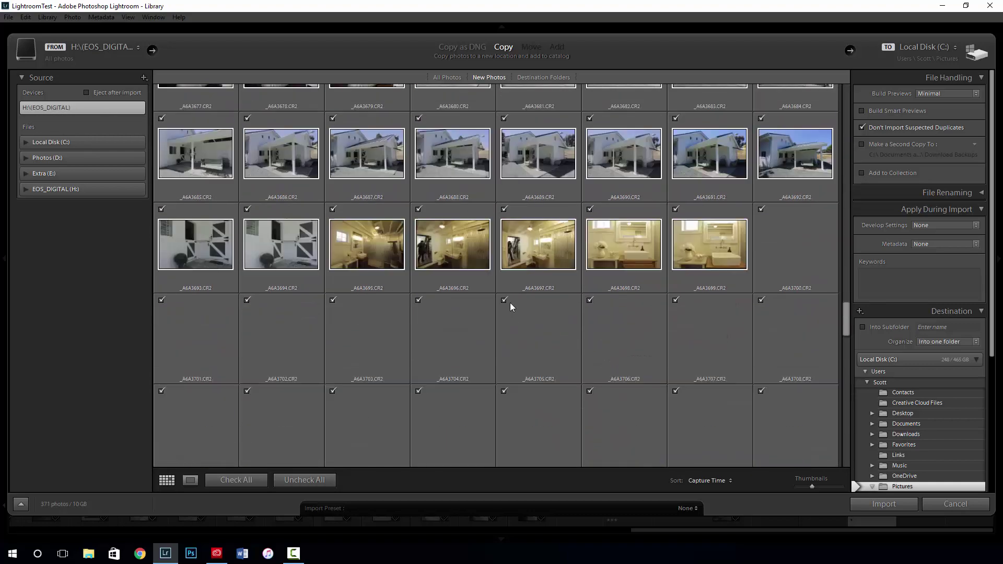
pyautogui.scroll(-8, 500, 306)
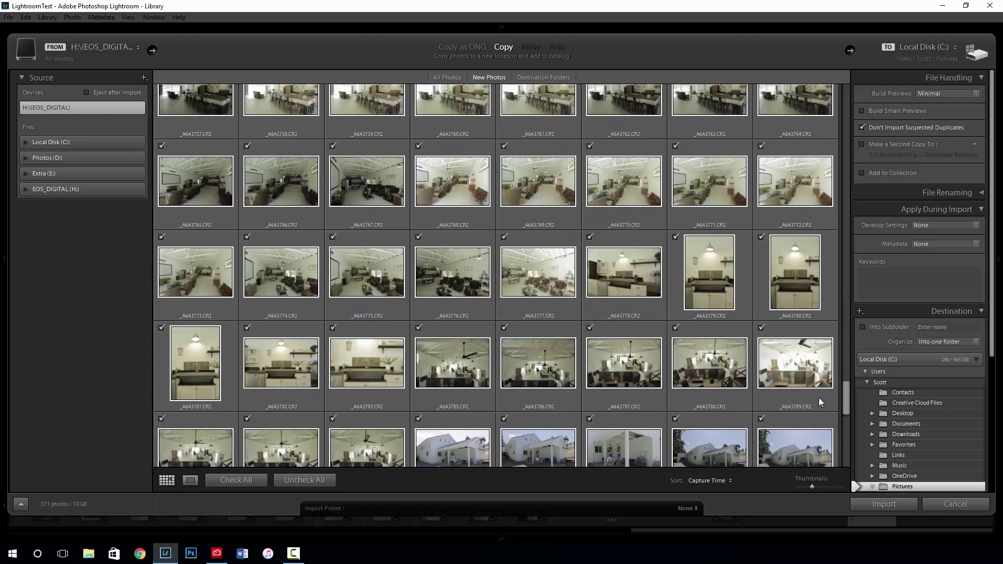
pyautogui.moveTo(847, 403); pyautogui.dragTo(851, 89)
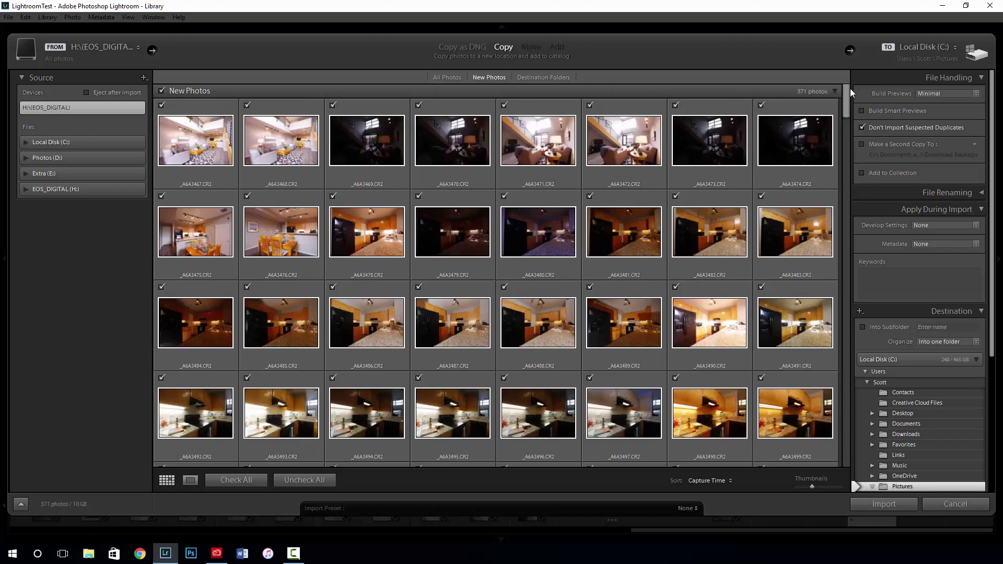
pyautogui.click(440, 77)
pyautogui.click(488, 77)
# Collapse the File Handling, File Renaming and Apply During Import settings, leaving only the Destination settings expanded.
pyautogui.scroll(-3, 933, 308)
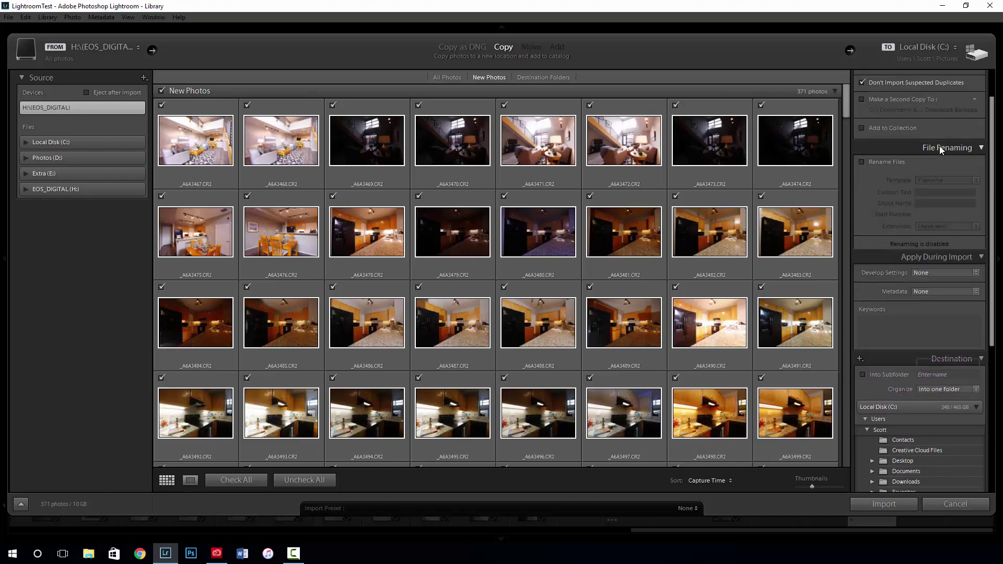
pyautogui.scroll(3, 935, 172)
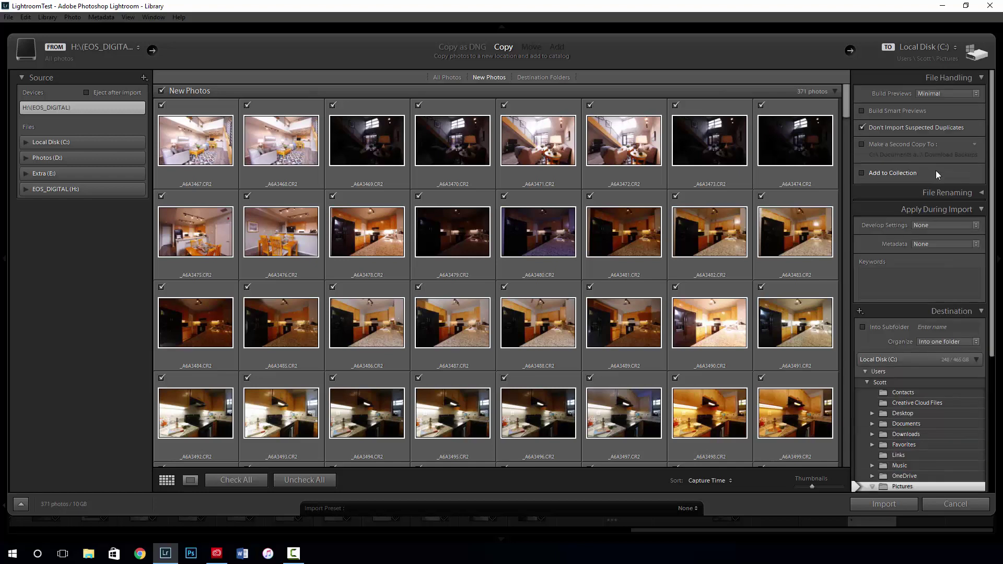
pyautogui.click(921, 211)
pyautogui.click(922, 77)
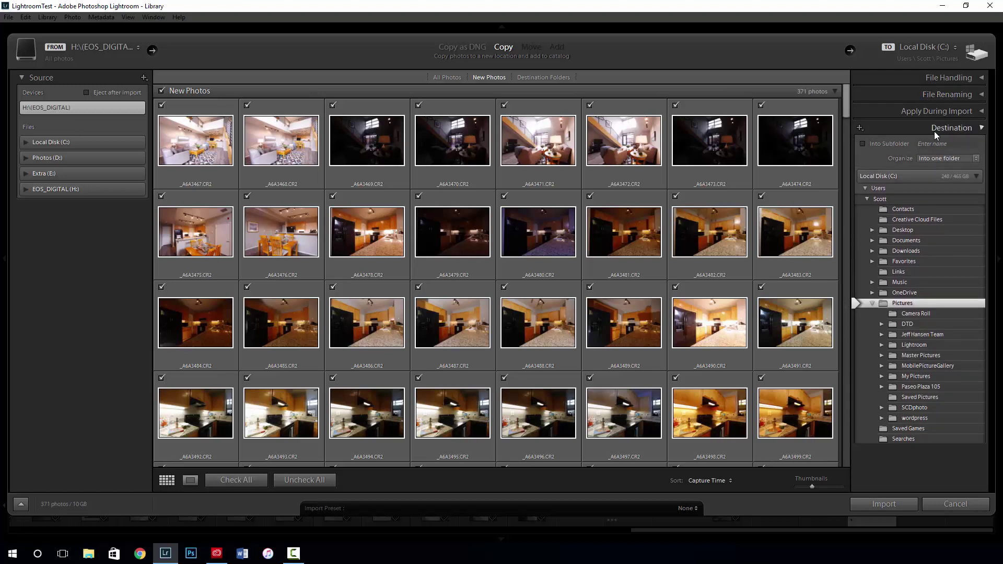
pyautogui.click(934, 130)
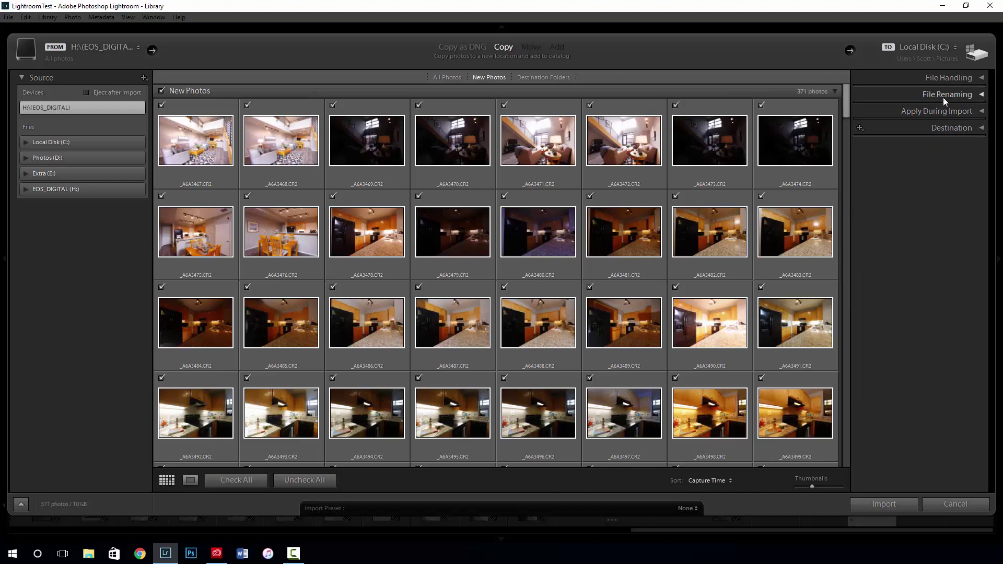
pyautogui.click(944, 128)
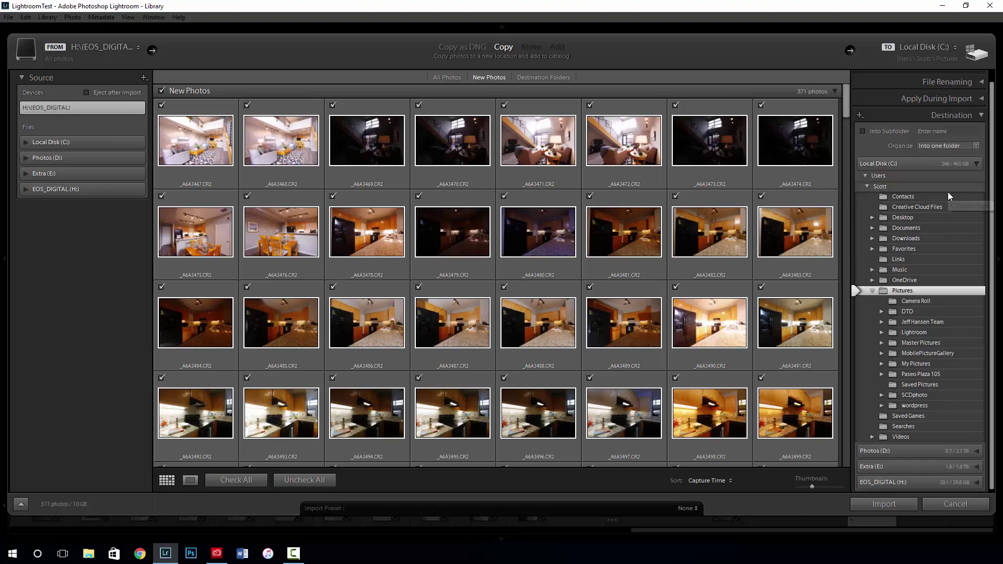
pyautogui.scroll(1, 920, 161)
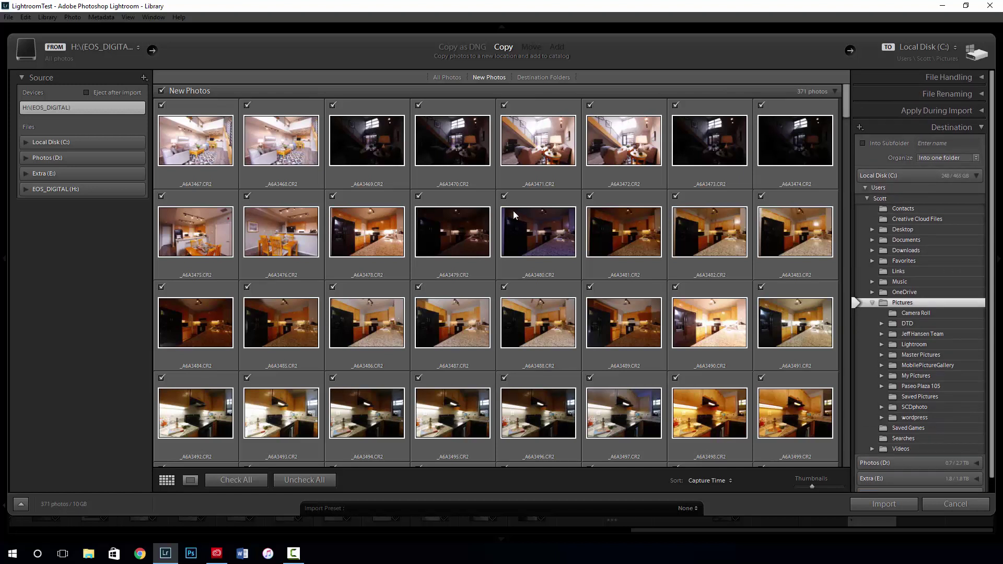
# Set Master Pictures inside the Pictures folder as the import destination, expanding its subfolders, and check the card's photos.
pyautogui.moveTo(565, 240)
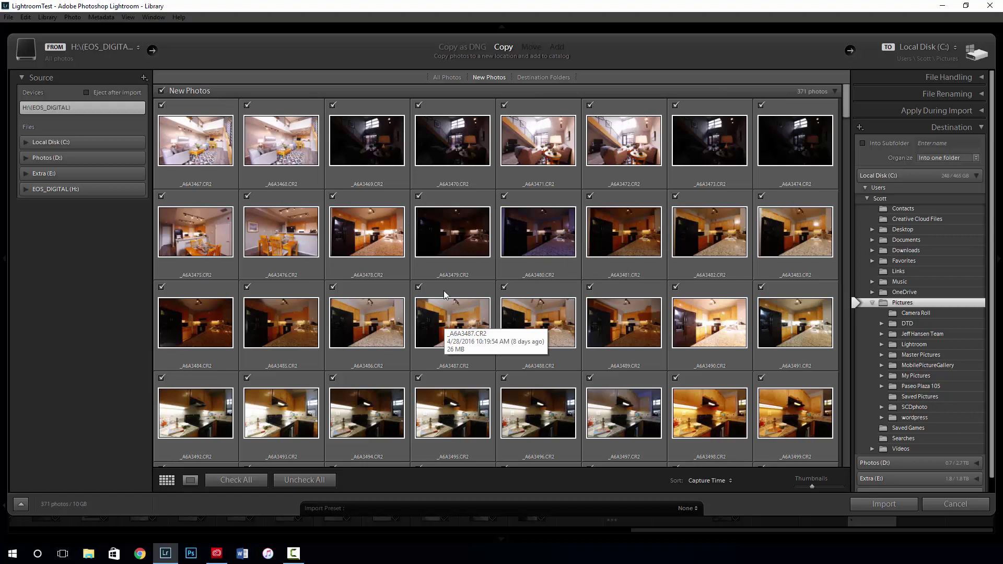
pyautogui.moveTo(436, 279)
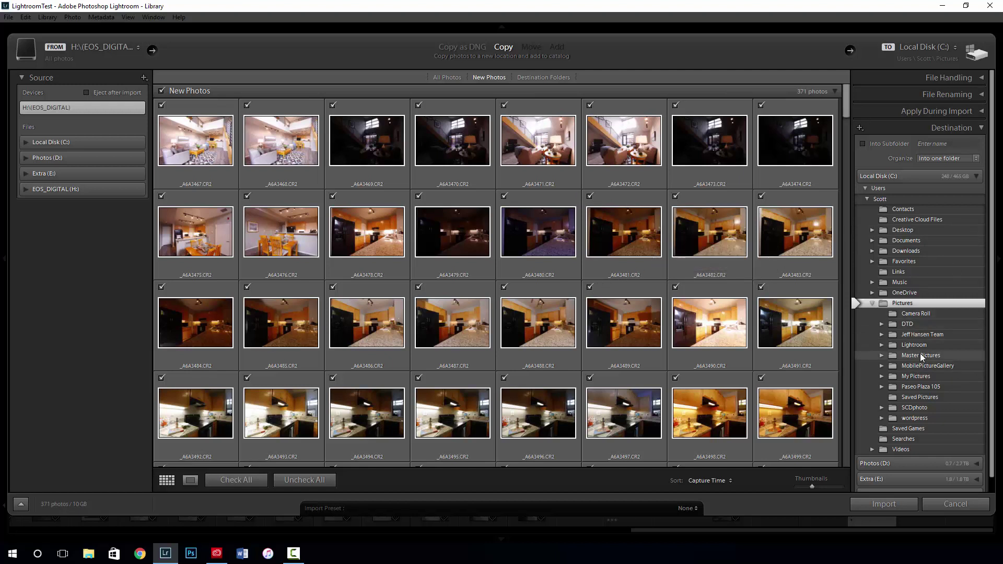
pyautogui.click(880, 355)
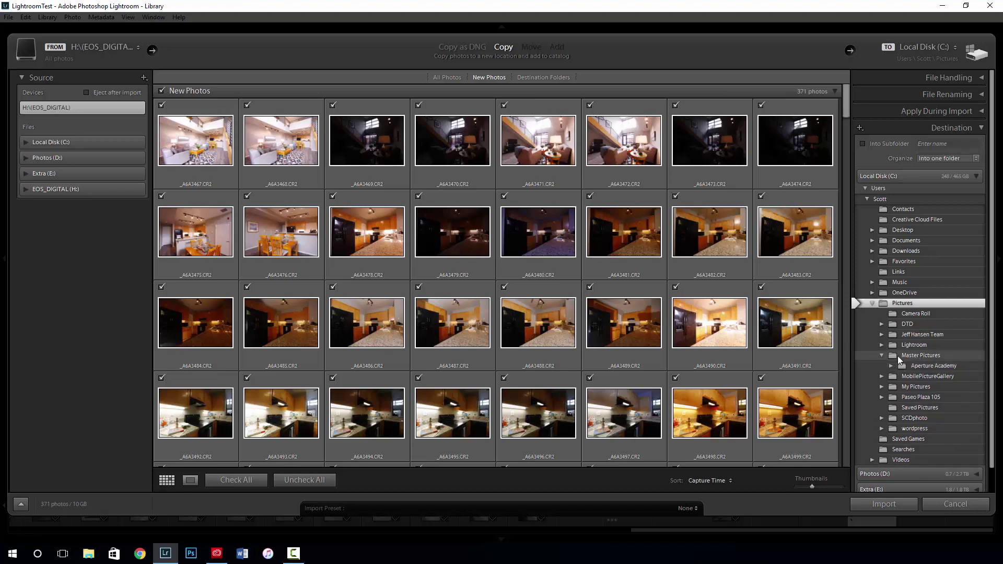
pyautogui.click(911, 356)
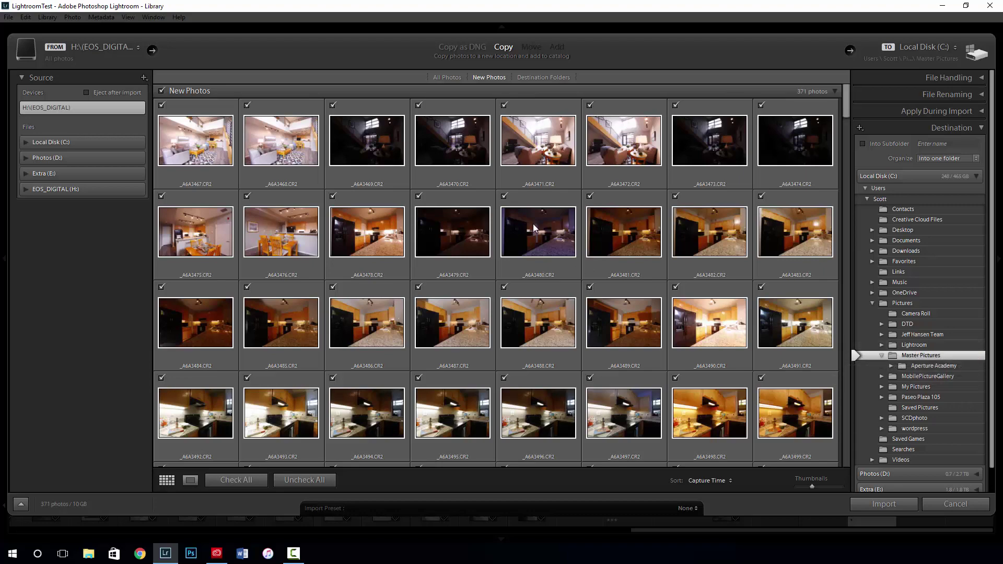
pyautogui.moveTo(842, 98)
pyautogui.mouseDown()
pyautogui.moveTo(847, 455)
pyautogui.moveTo(851, 84)
pyautogui.mouseUp()
pyautogui.scroll(-4, 497, 247)
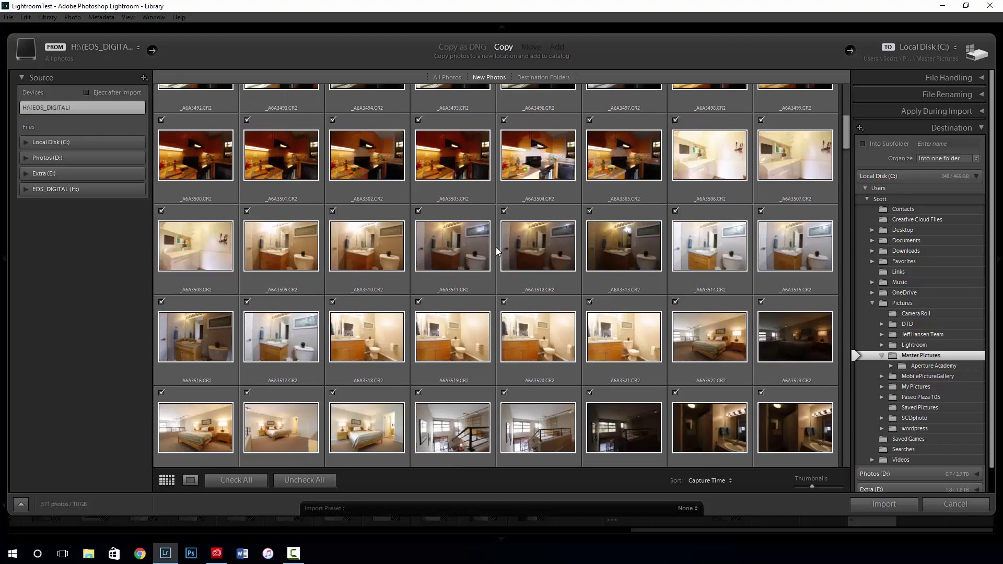
pyautogui.moveTo(846, 139); pyautogui.dragTo(846, 92)
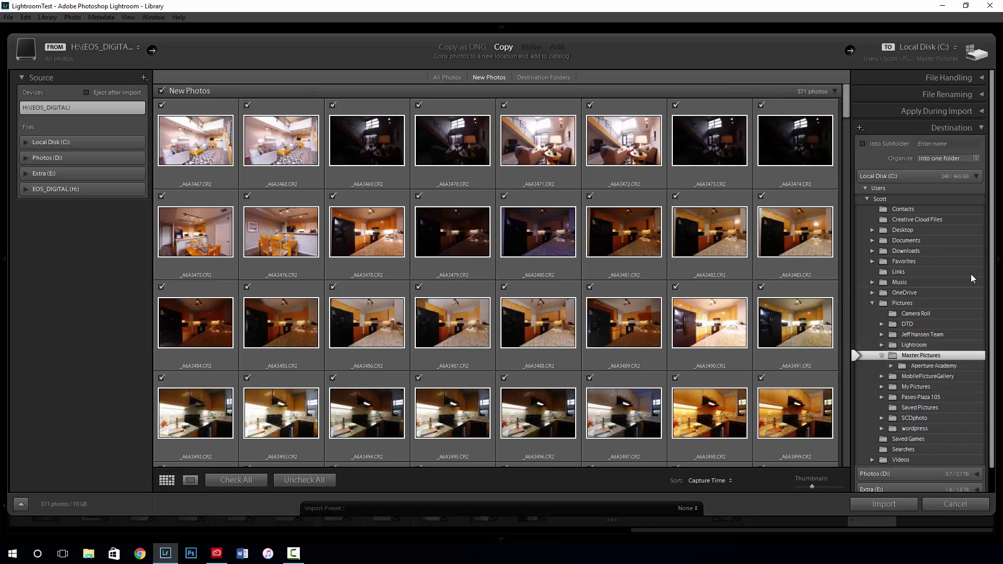
# Turn on importing into a subfolder of Master Pictures and name it Clients.
pyautogui.click(898, 145)
pyautogui.click(945, 144)
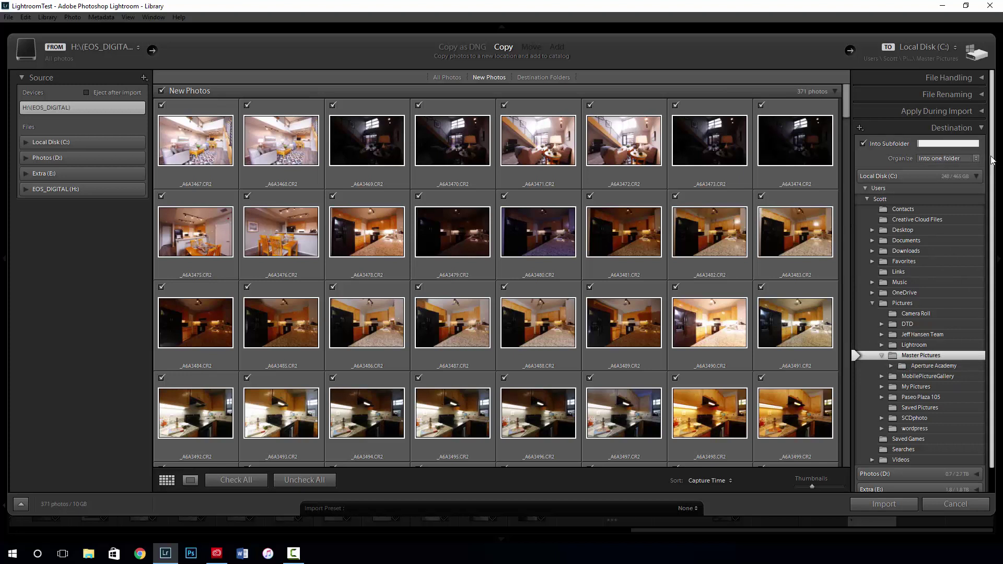
pyautogui.write('Clients')
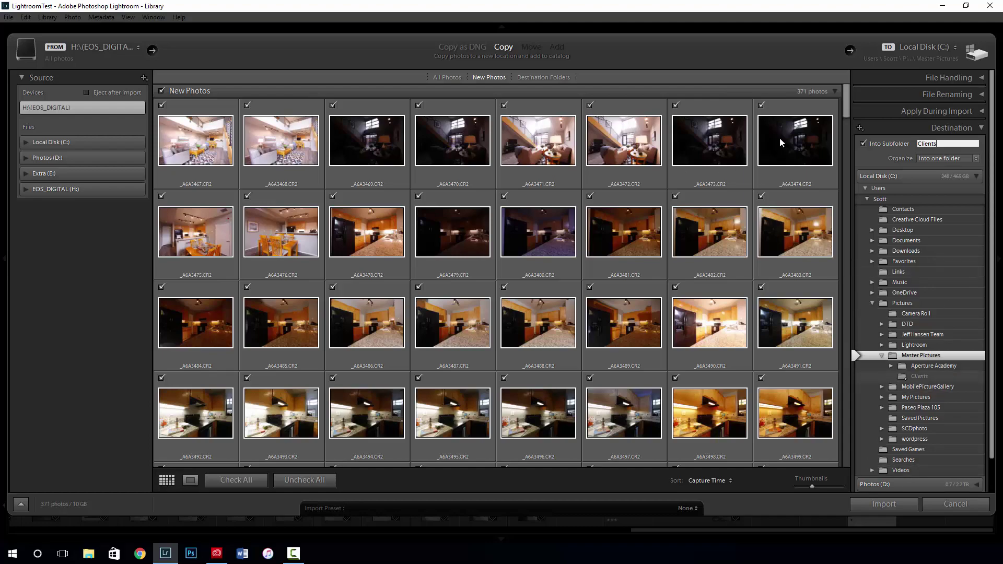
pyautogui.moveTo(842, 102)
pyautogui.mouseDown()
pyautogui.moveTo(851, 199)
pyautogui.moveTo(835, 453)
pyautogui.moveTo(830, 95)
pyautogui.mouseUp()
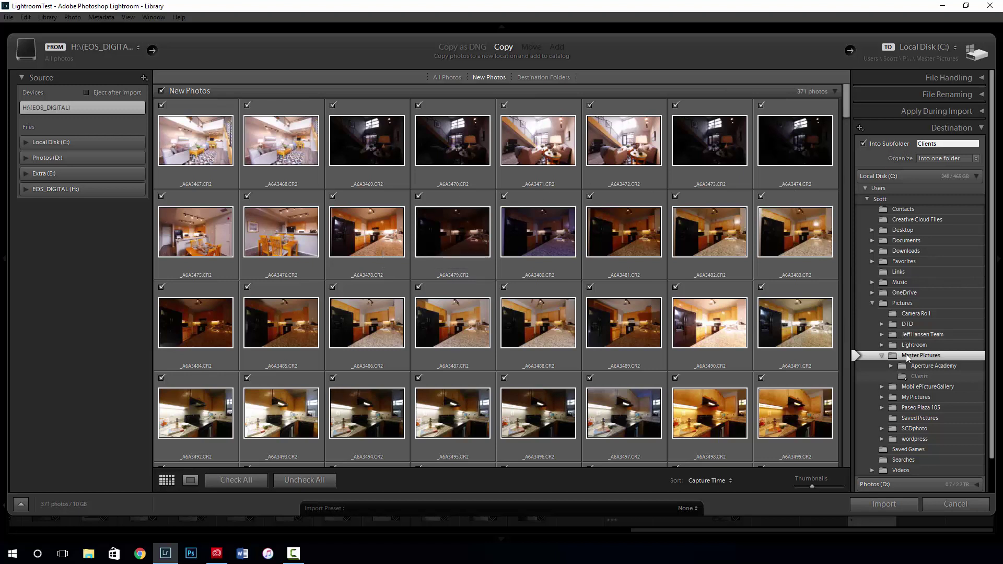
# Turn off importing into a subfolder and try organizing the imported photos by date inside Master Pictures.
pyautogui.click(943, 143)
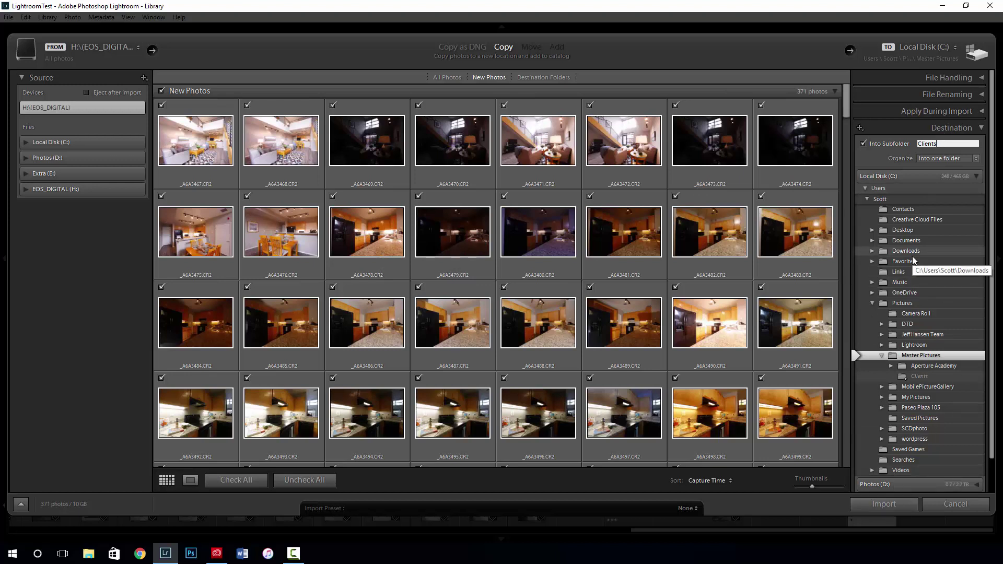
pyautogui.click(895, 144)
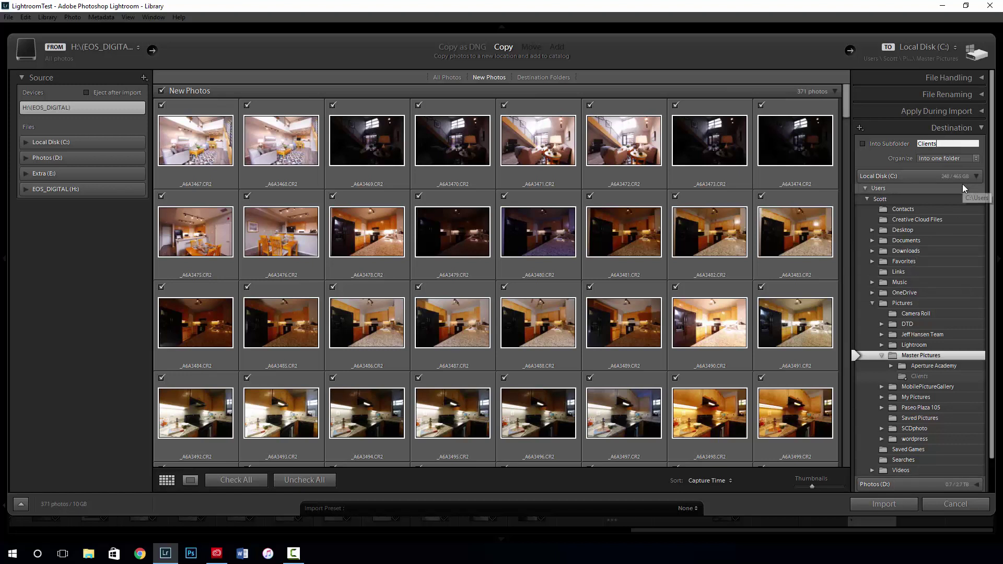
pyautogui.click(942, 158)
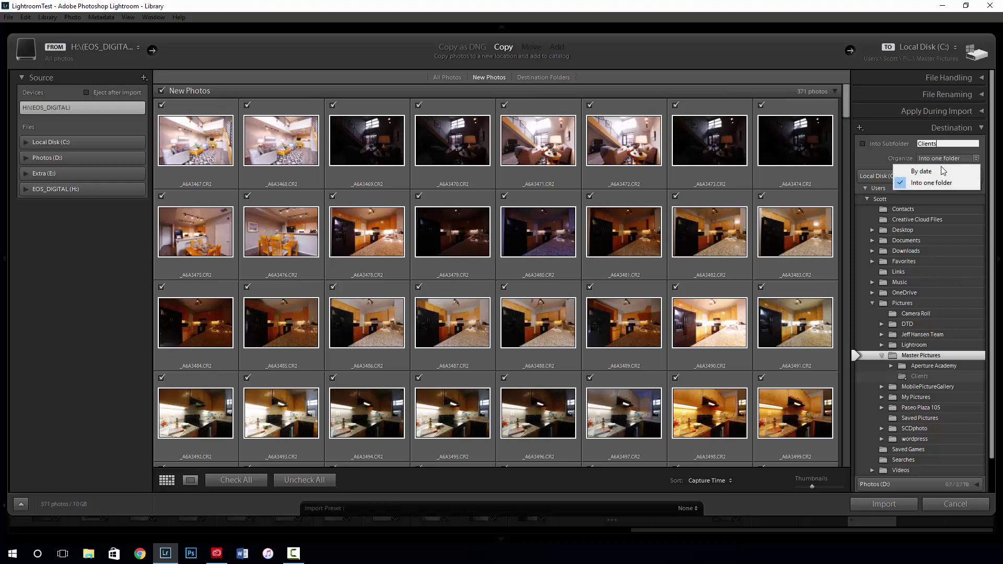
pyautogui.click(942, 170)
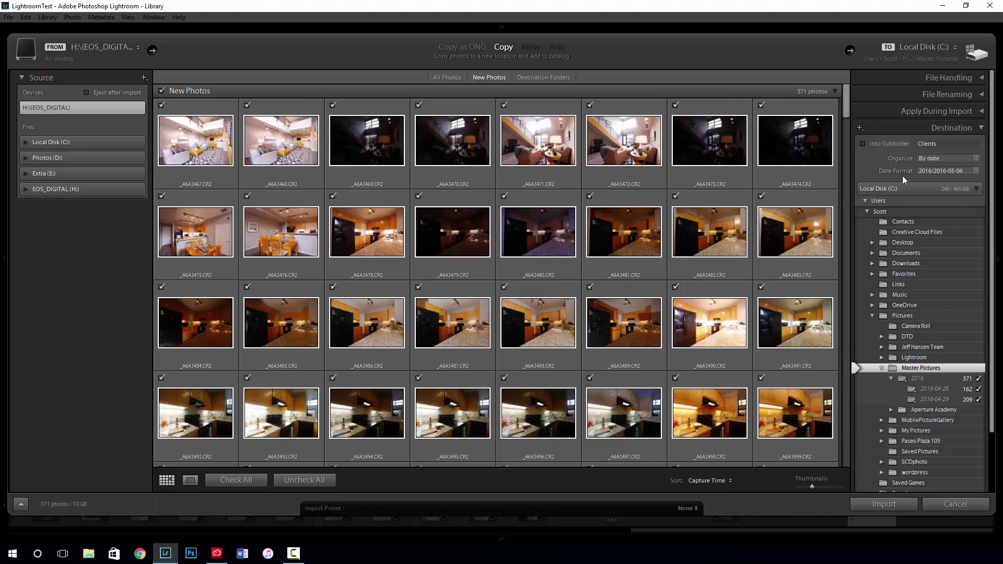
pyautogui.click(938, 158)
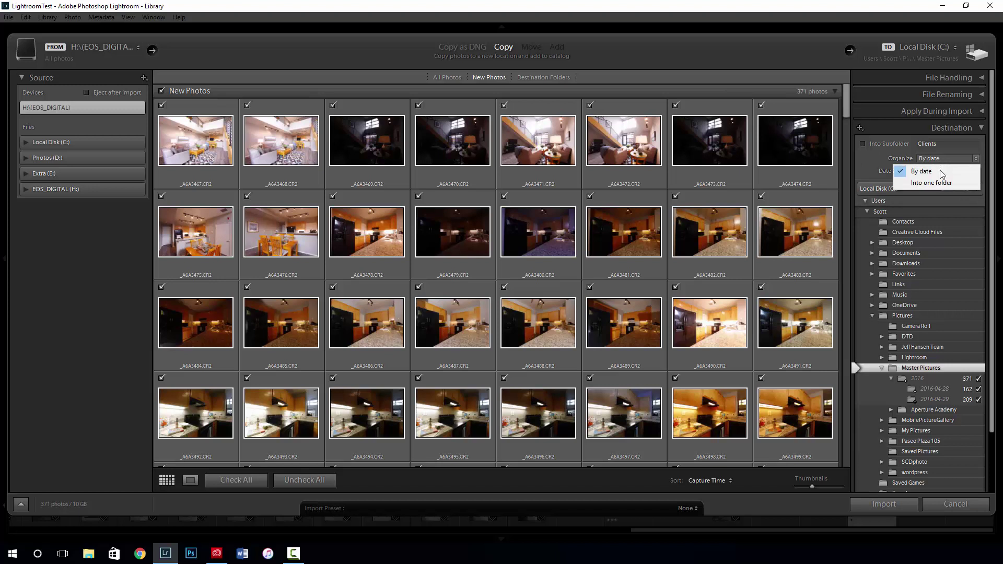
pyautogui.click(936, 170)
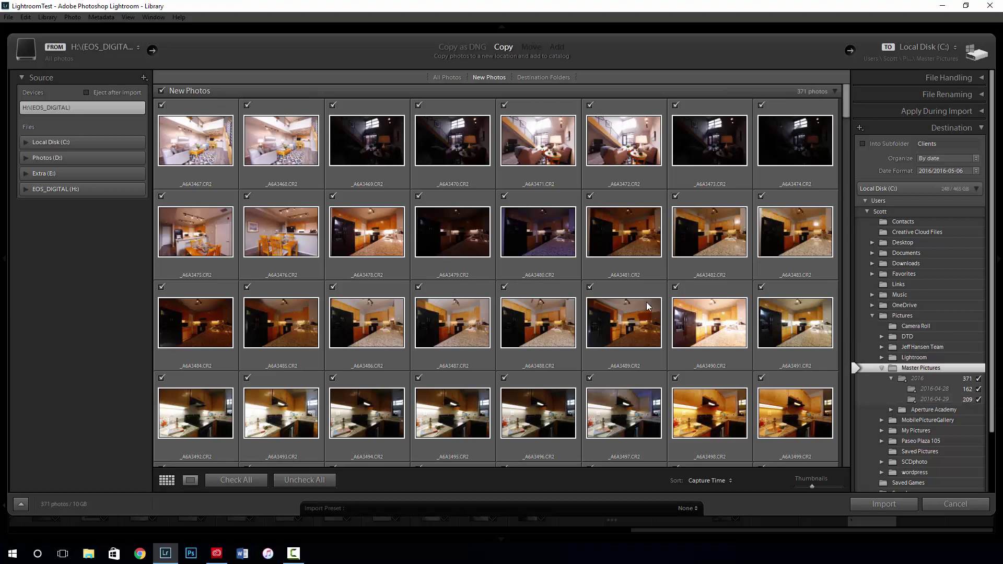
pyautogui.moveTo(647, 302)
# Organize the imported photos into one folder and turn the Clients subfolder option back on.
pyautogui.click(940, 157)
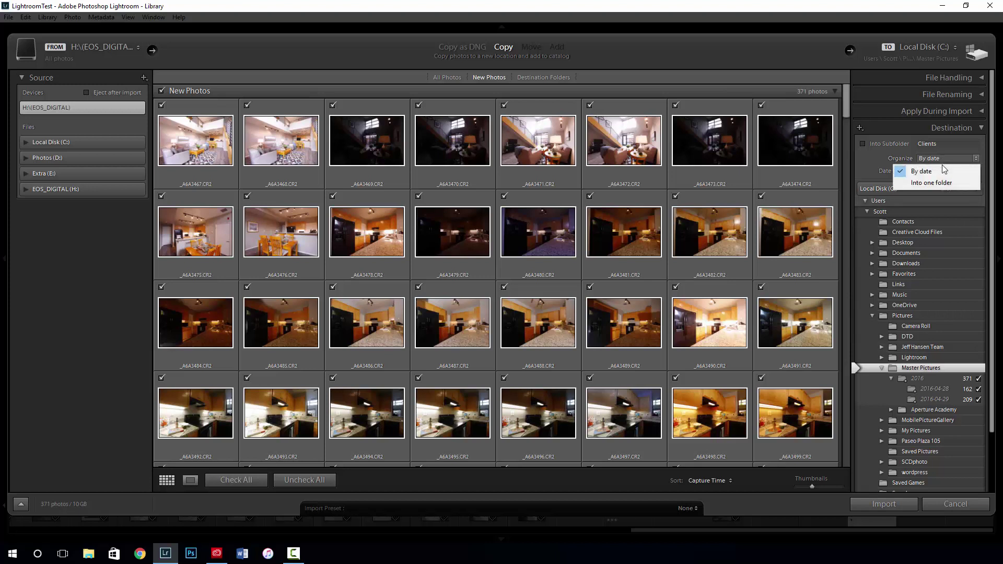
pyautogui.click(943, 182)
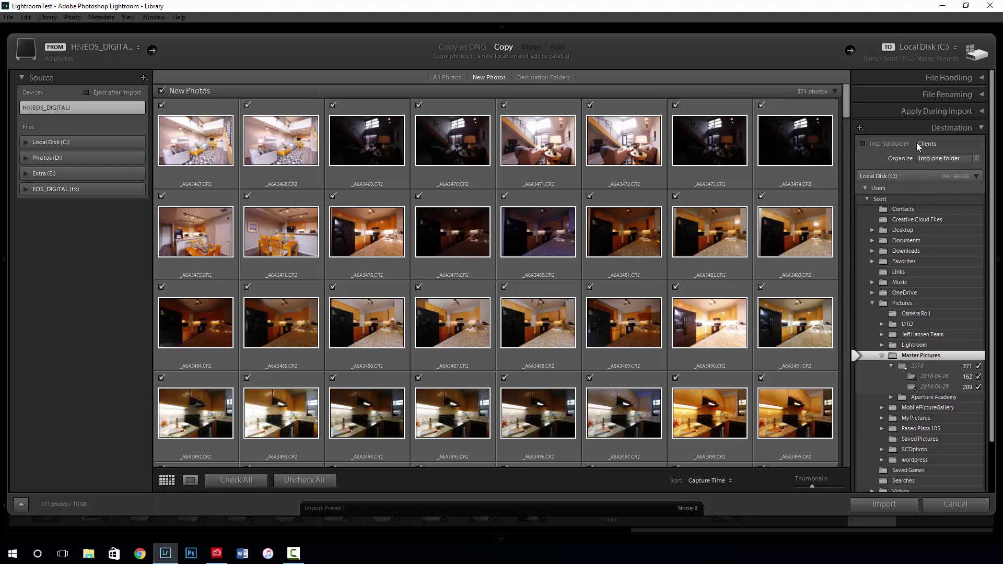
pyautogui.click(895, 142)
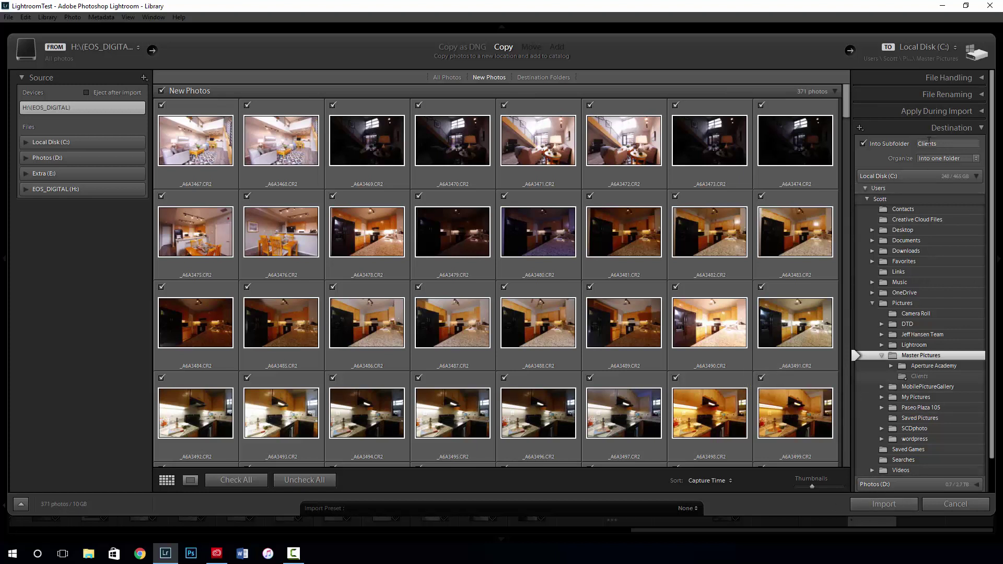
# Review the File Handling and File Renaming import settings, leaving both sections collapsed.
pyautogui.click(946, 77)
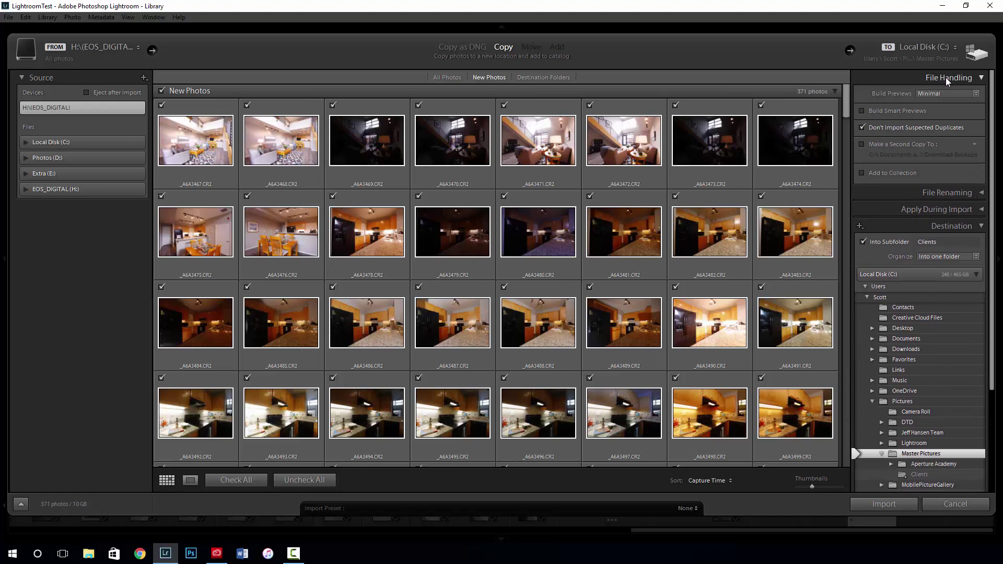
pyautogui.click(946, 78)
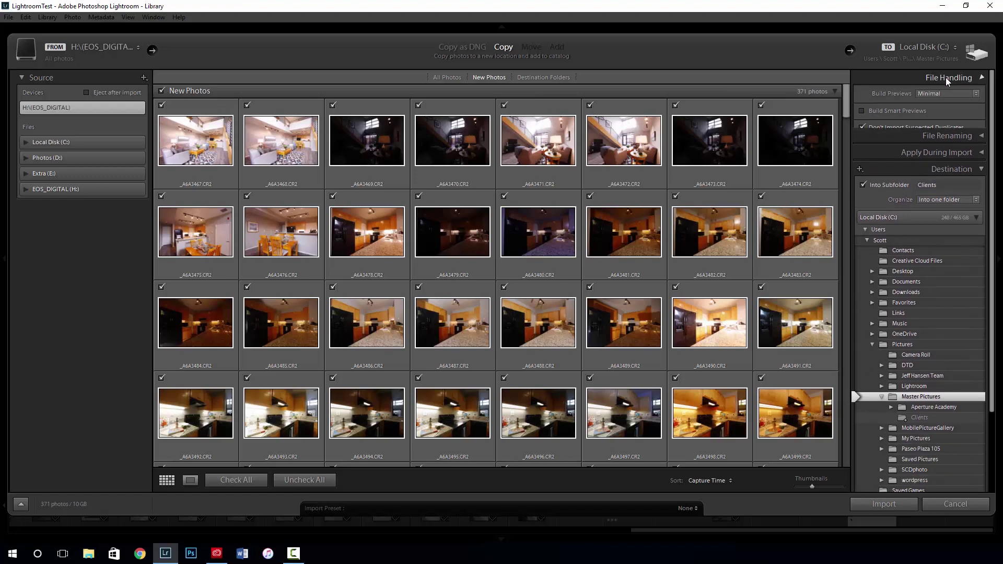
pyautogui.click(946, 92)
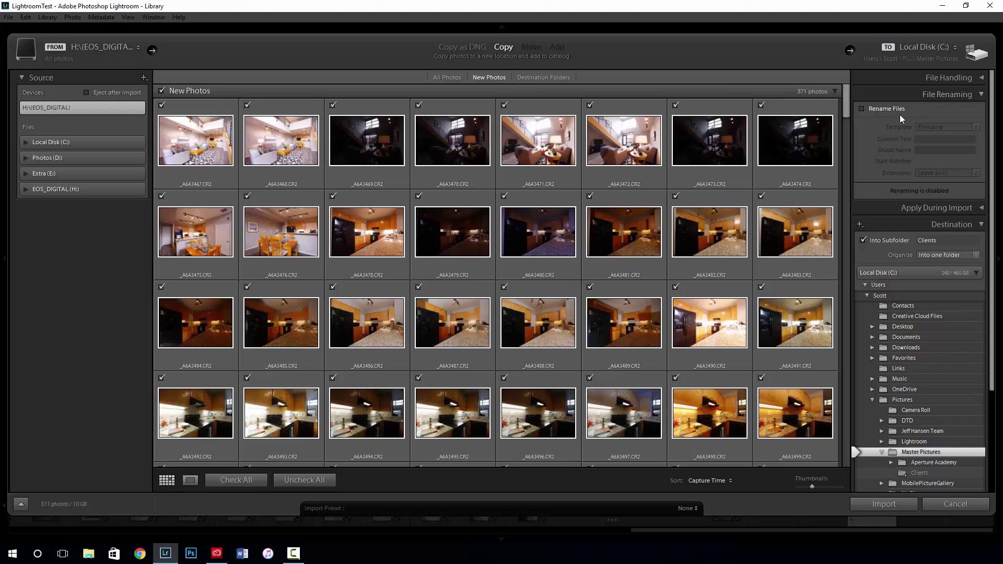
pyautogui.click(922, 95)
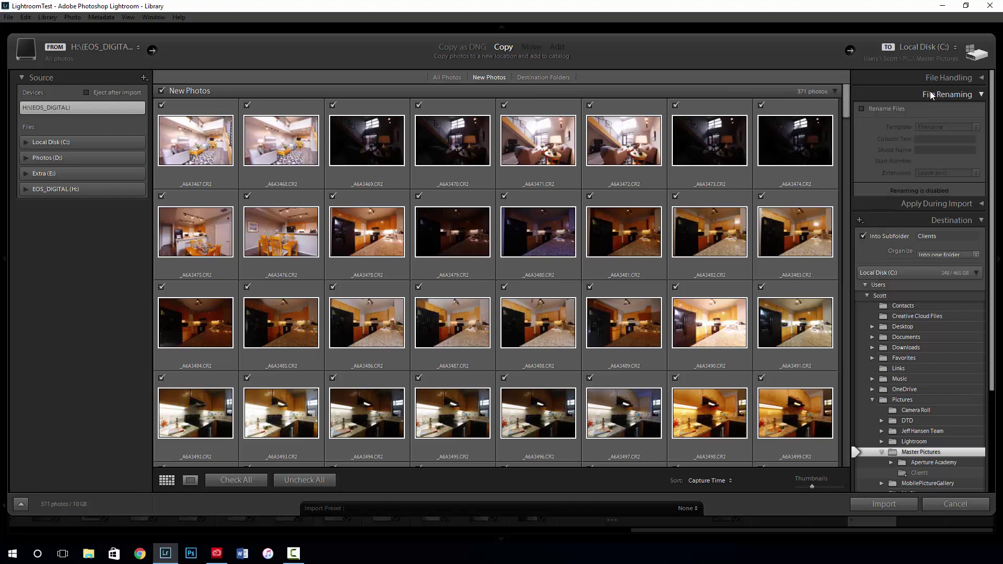
pyautogui.click(948, 93)
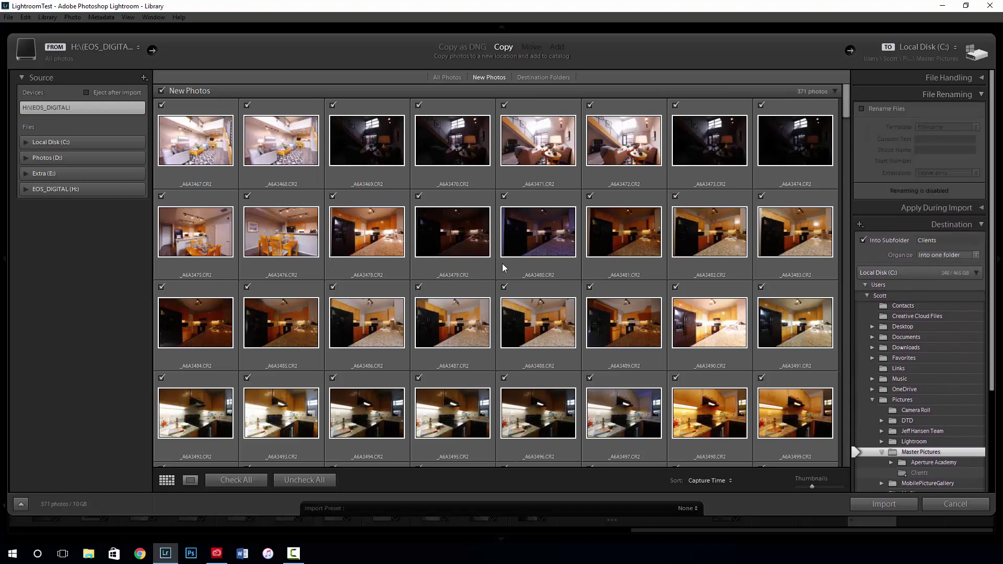
pyautogui.click(932, 93)
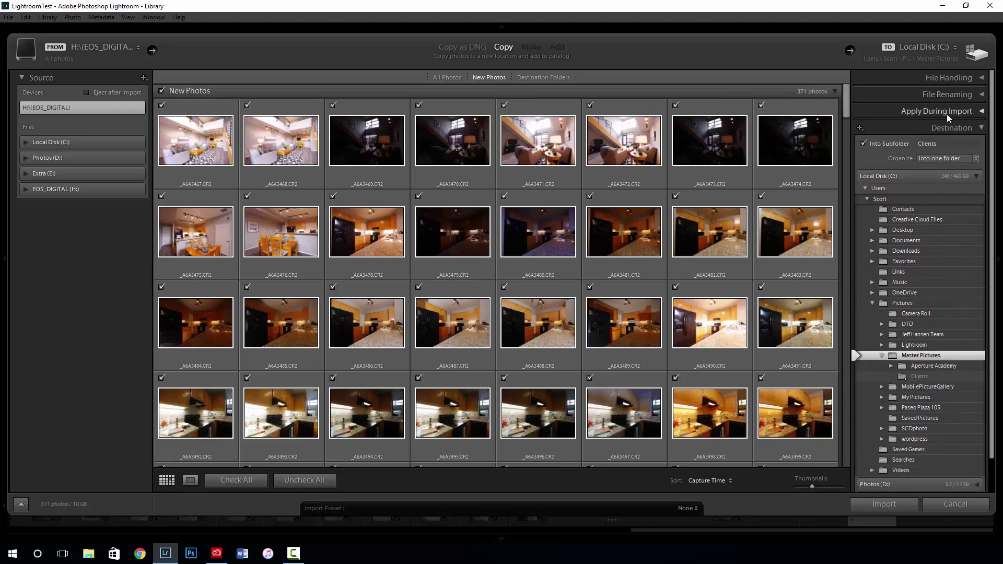
# Add the photographer's full name as a keyword to apply during import, leaving the Apply During Import section collapsed.
pyautogui.click(946, 113)
pyautogui.click(902, 186)
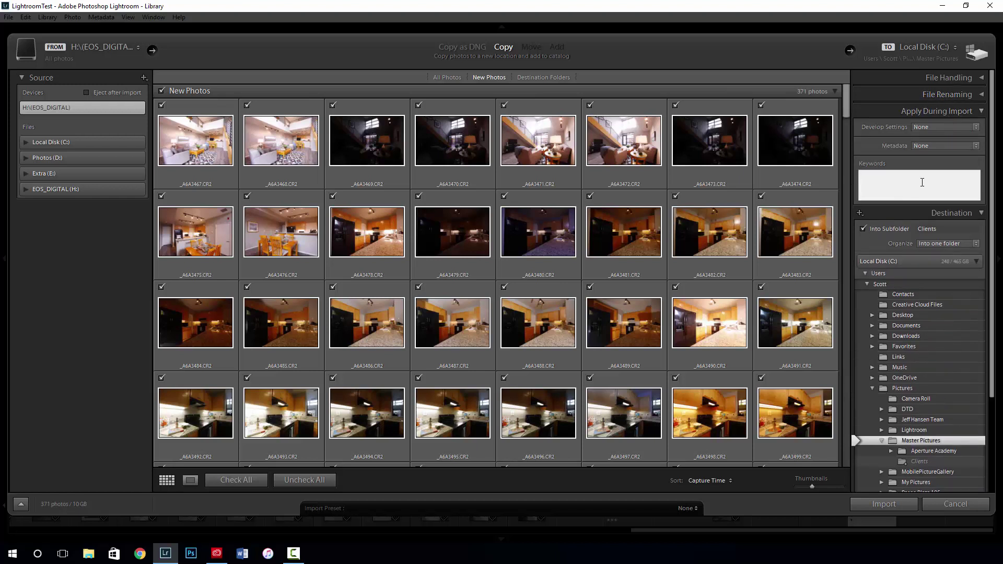
pyautogui.write('Scott Donschikowski')
pyautogui.press('BackSpace')
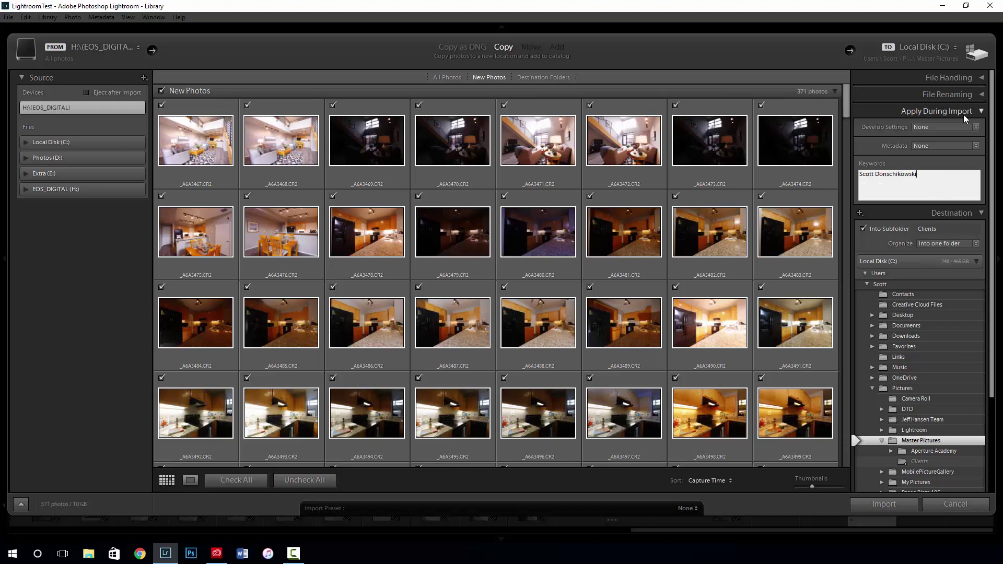
pyautogui.click(945, 109)
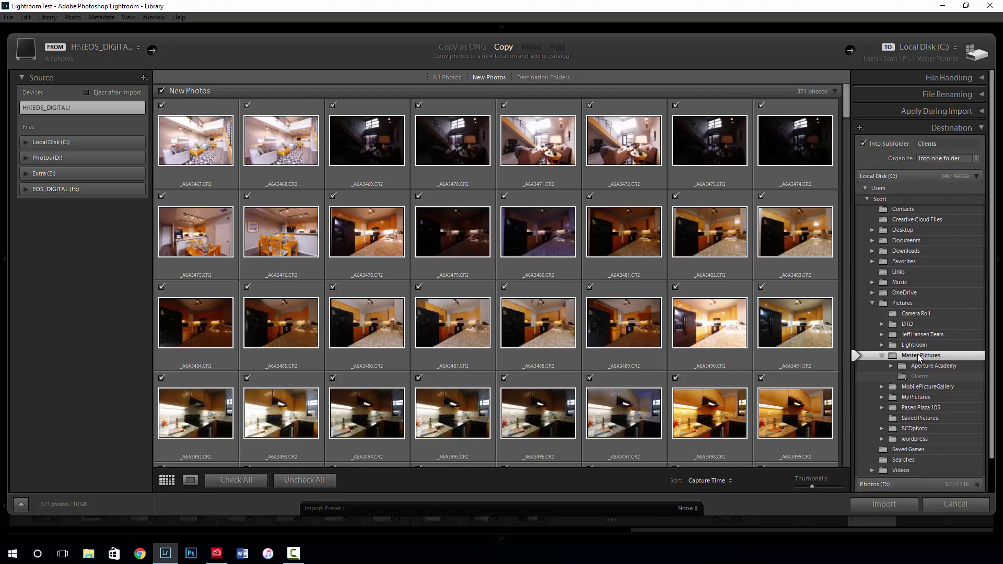
# Import the checked card photos and show the new Clients folder under Master Pictures.
pyautogui.click(873, 504)
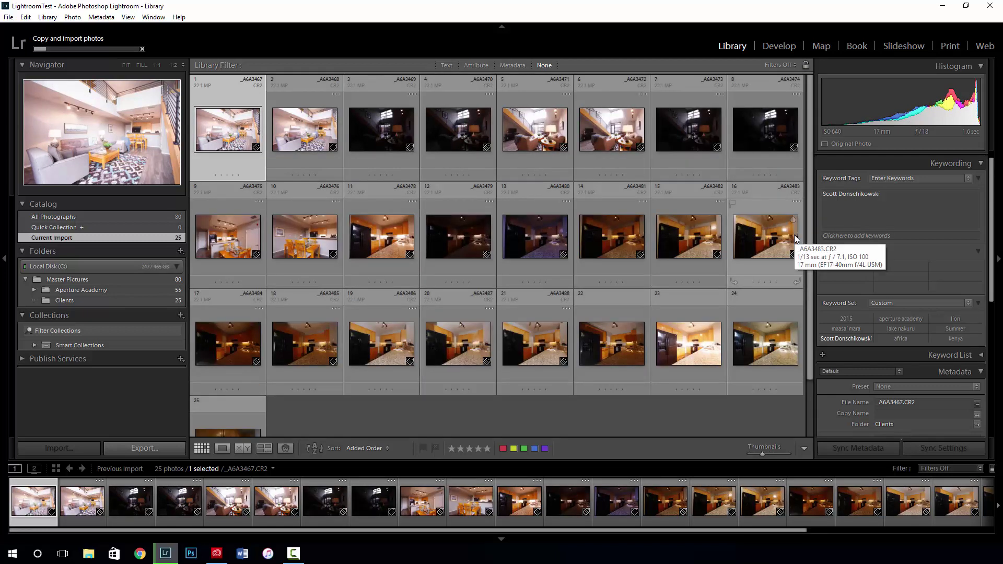
pyautogui.click(116, 302)
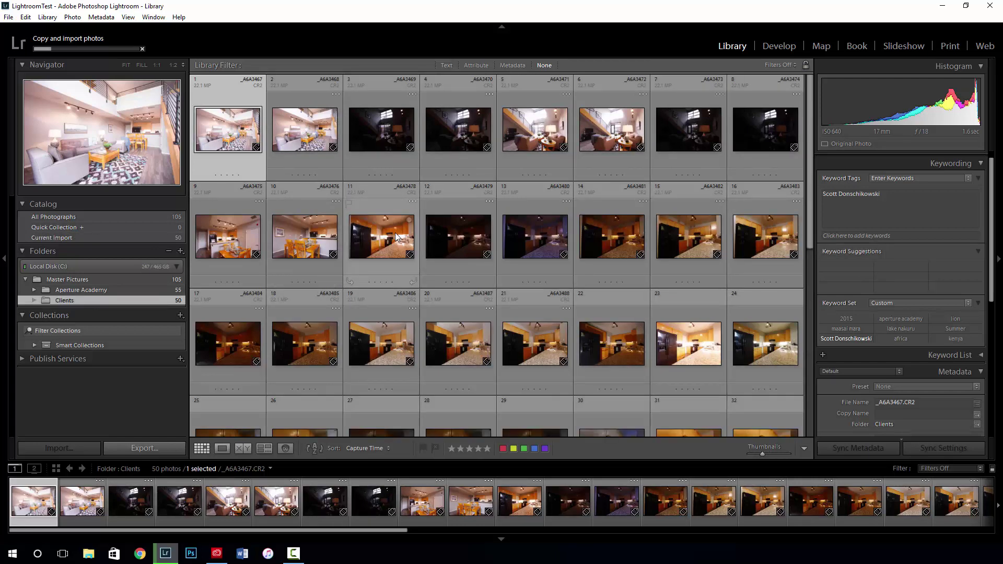
# Look through the thumbnails of the photos arriving in the Clients folder, from the first to the latest imported.
pyautogui.scroll(-5, 463, 187)
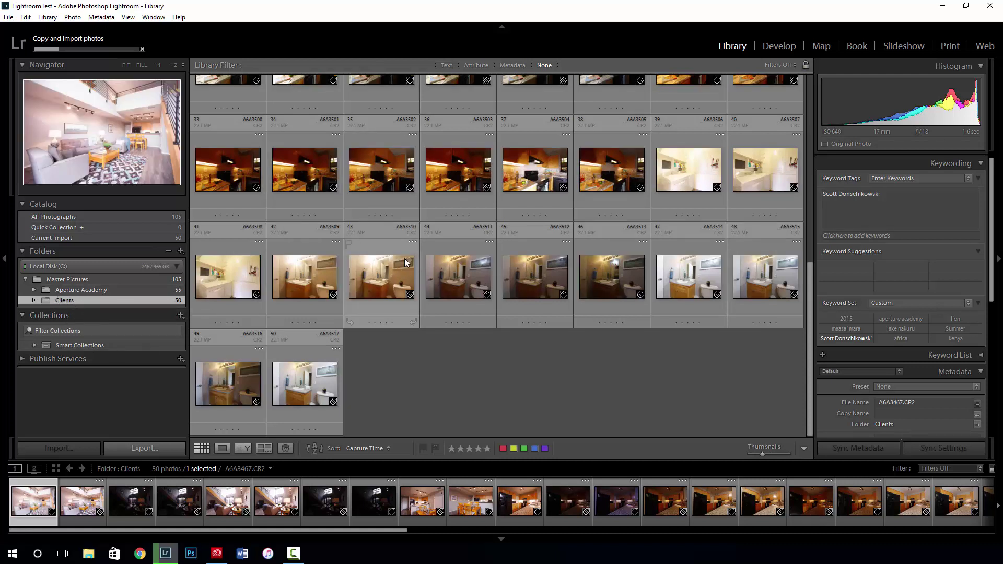
pyautogui.scroll(3, 523, 296)
pyautogui.scroll(3, 522, 297)
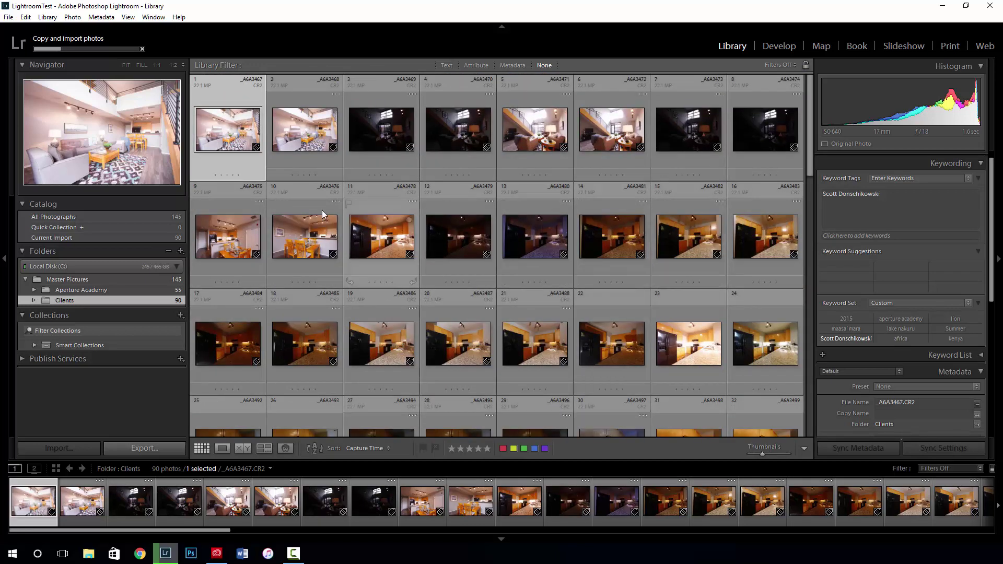
pyautogui.scroll(-6, 503, 153)
pyautogui.scroll(-3, 509, 162)
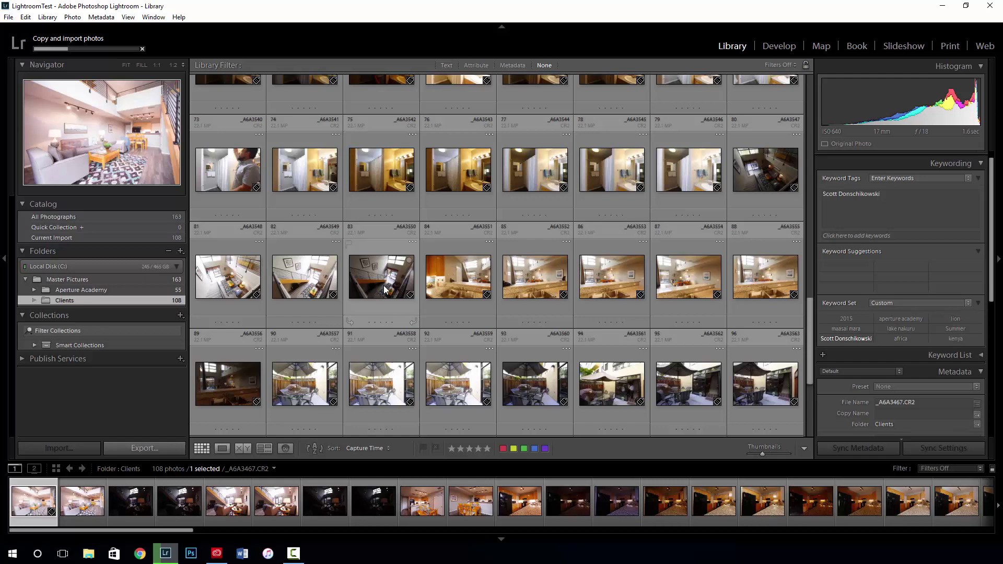
pyautogui.scroll(10, 526, 238)
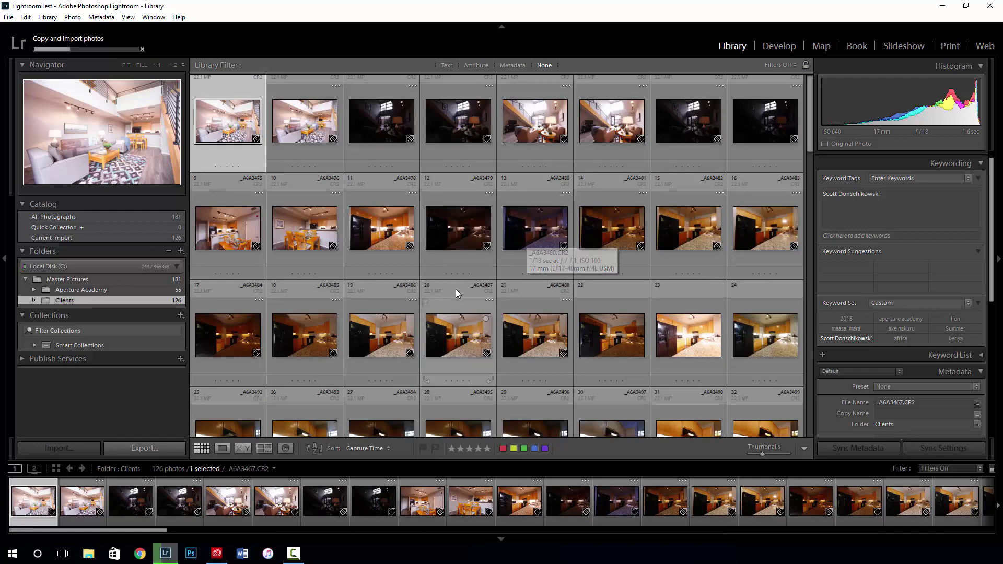
pyautogui.scroll(-10, 382, 265)
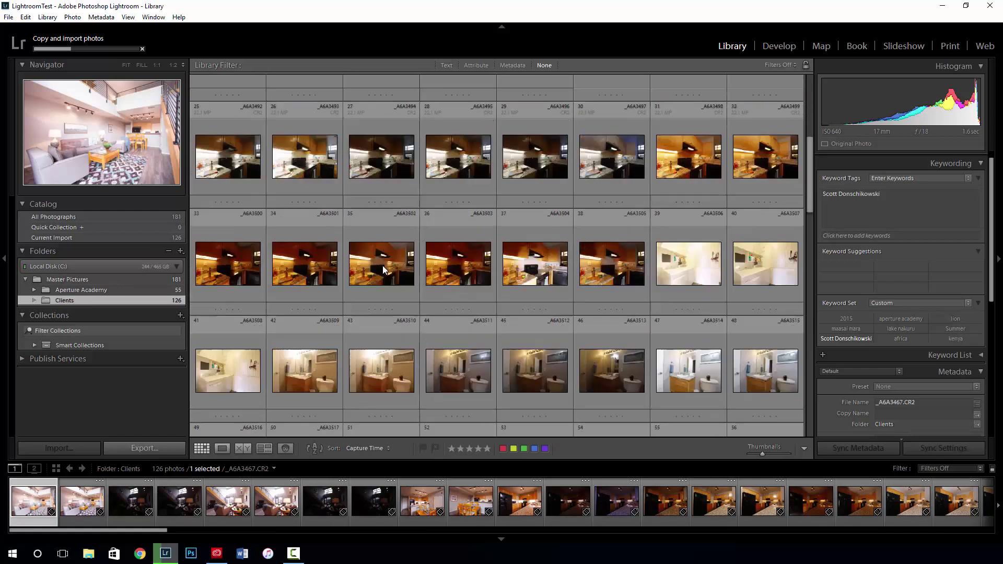
pyautogui.scroll(-10, 382, 266)
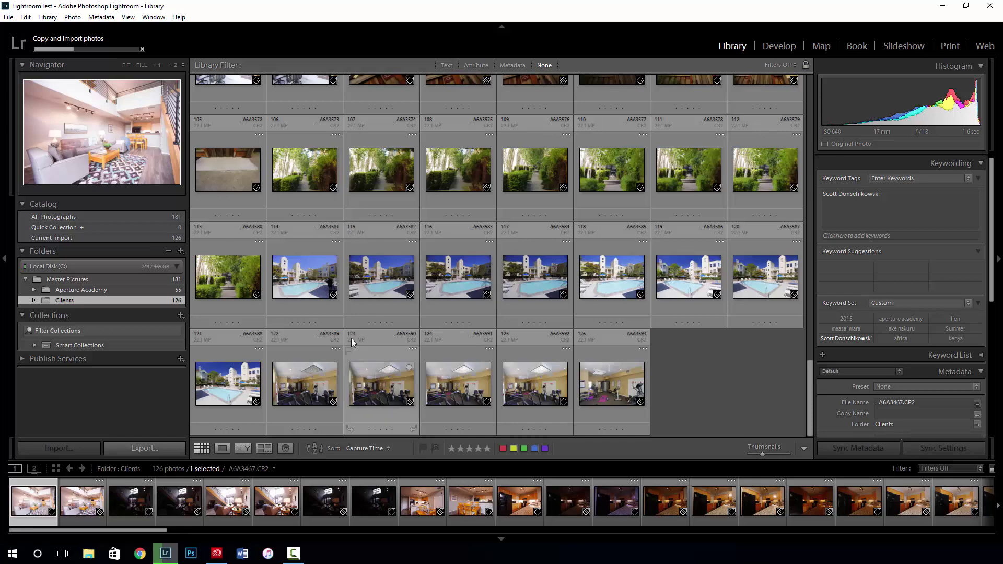
# Select the dark swimming pool photo _A6A3584 and examine the keywords applied to it.
pyautogui.click(529, 278)
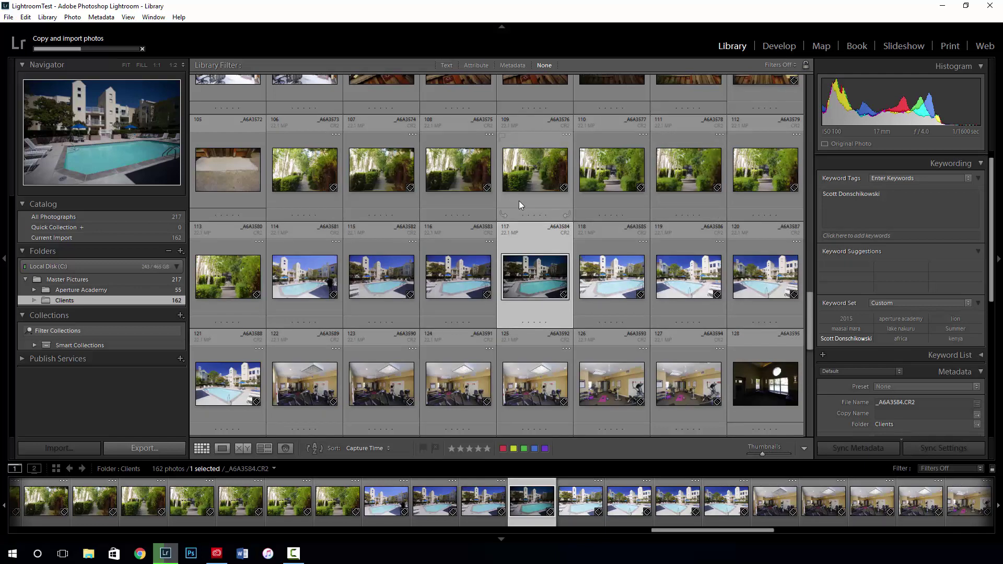
pyautogui.rightClick(971, 323)
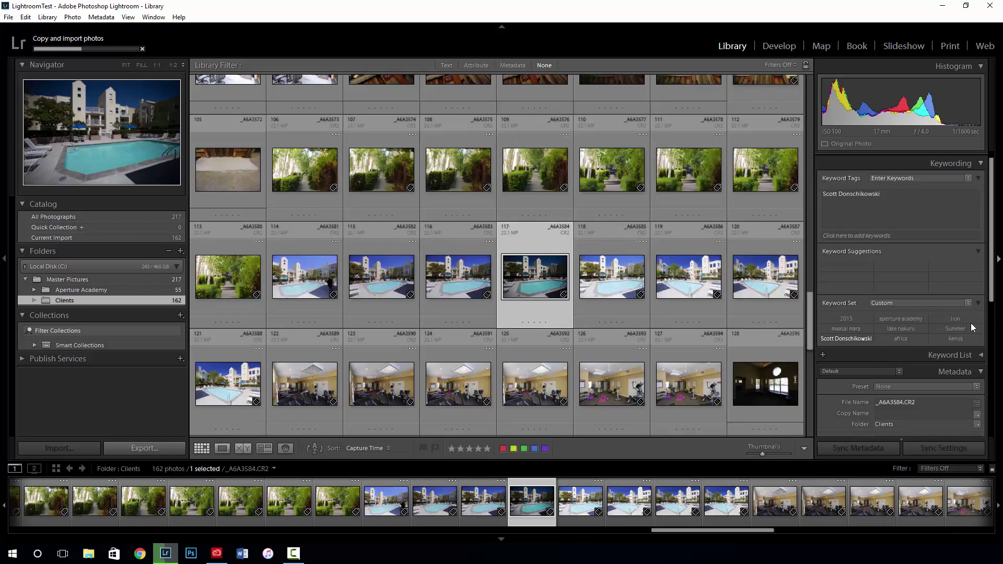
pyautogui.click(870, 315)
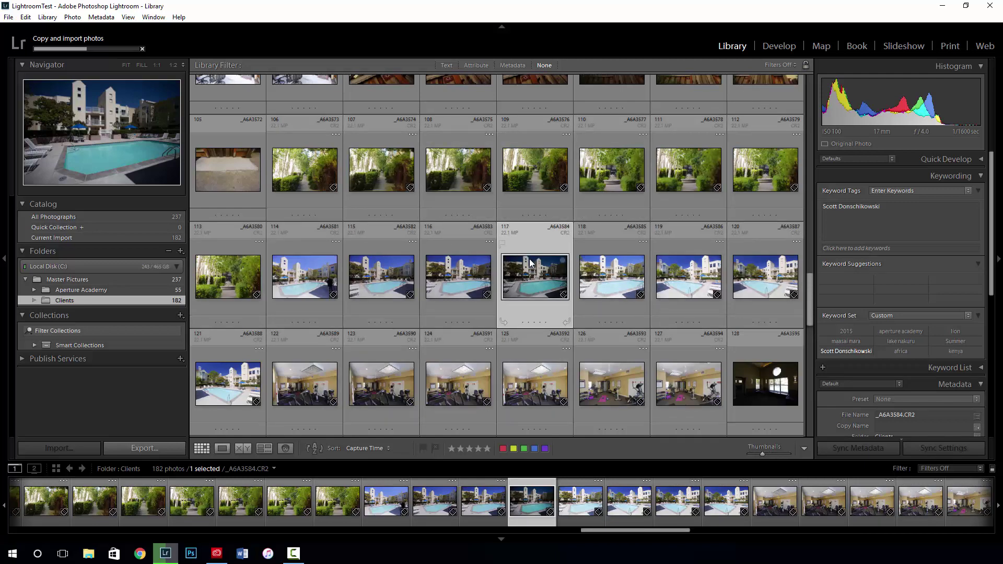
# Browse the Clients photos again, selecting the living room photo _A6A3468 and checking the most recently imported pictures.
pyautogui.scroll(-7, 530, 264)
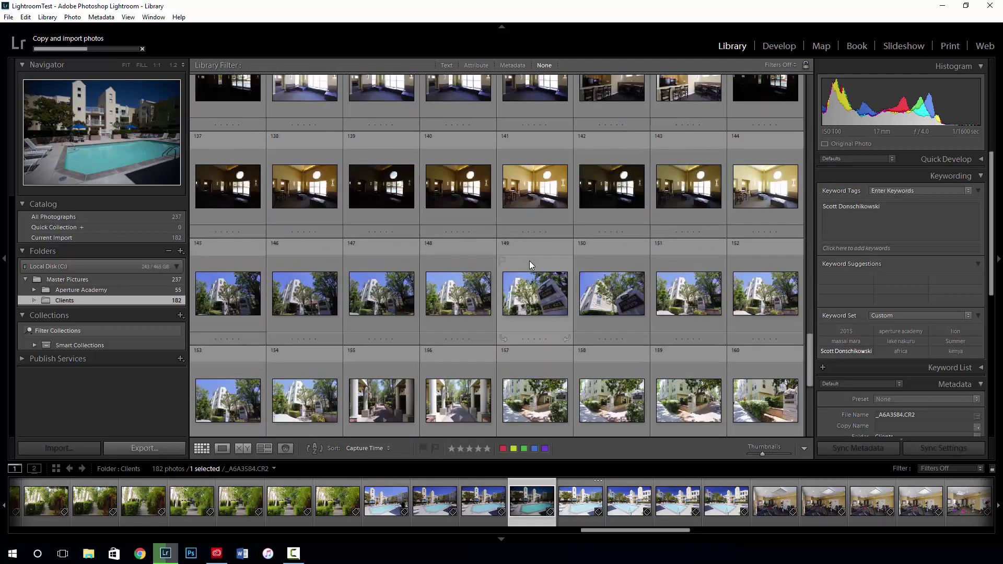
pyautogui.scroll(20, 531, 264)
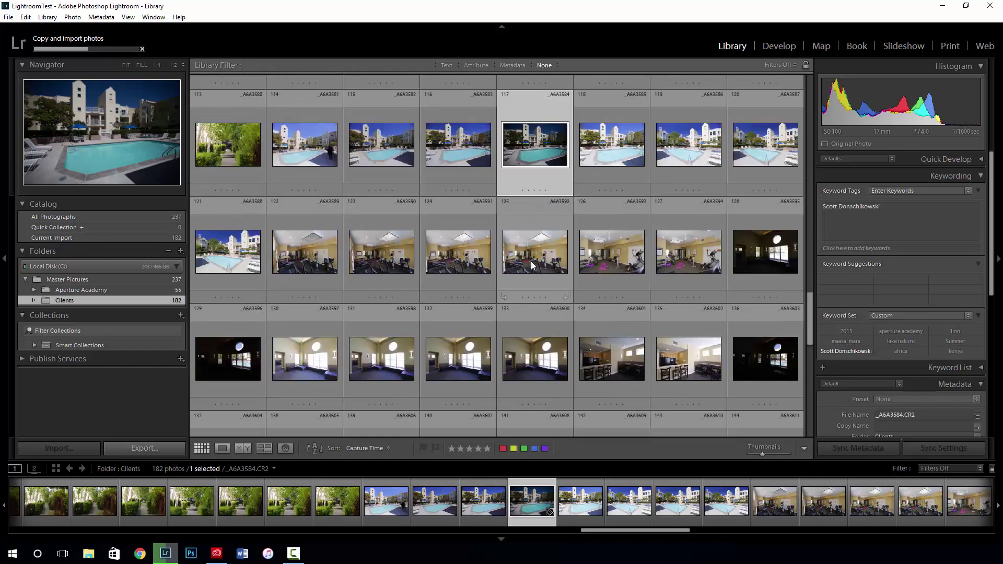
pyautogui.scroll(2, 531, 266)
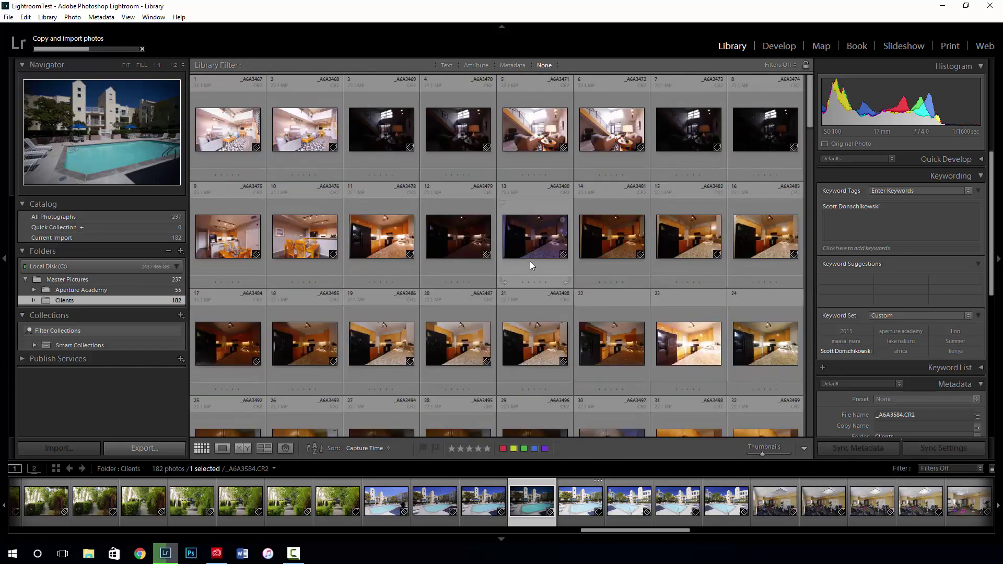
pyautogui.click(319, 133)
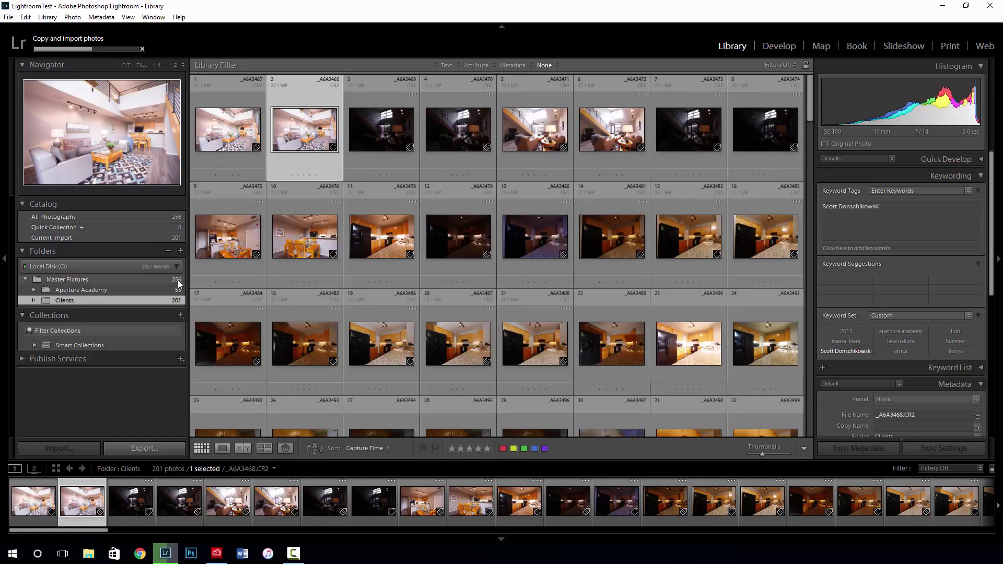
pyautogui.scroll(-10, 452, 309)
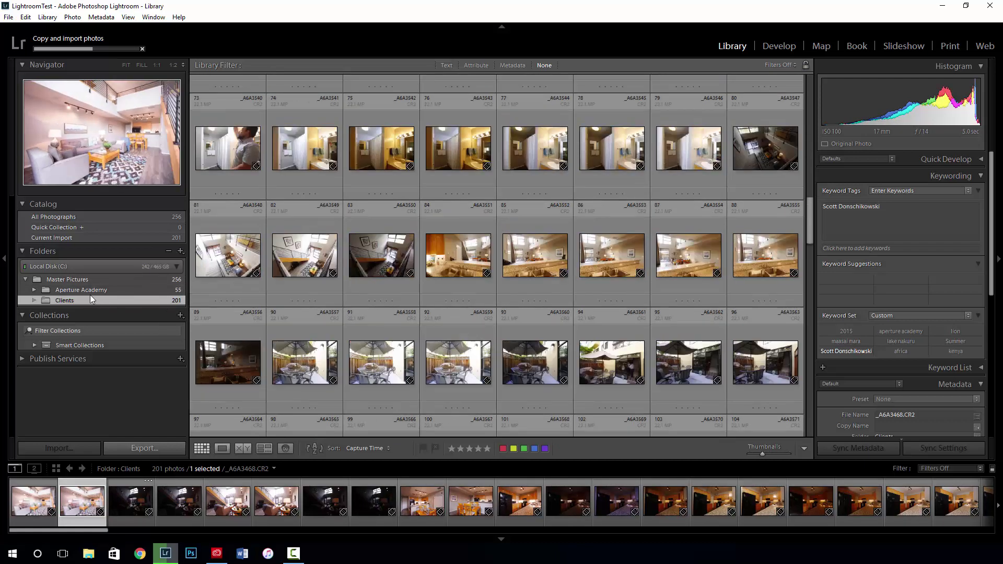
pyautogui.moveTo(809, 218); pyautogui.dragTo(807, 359)
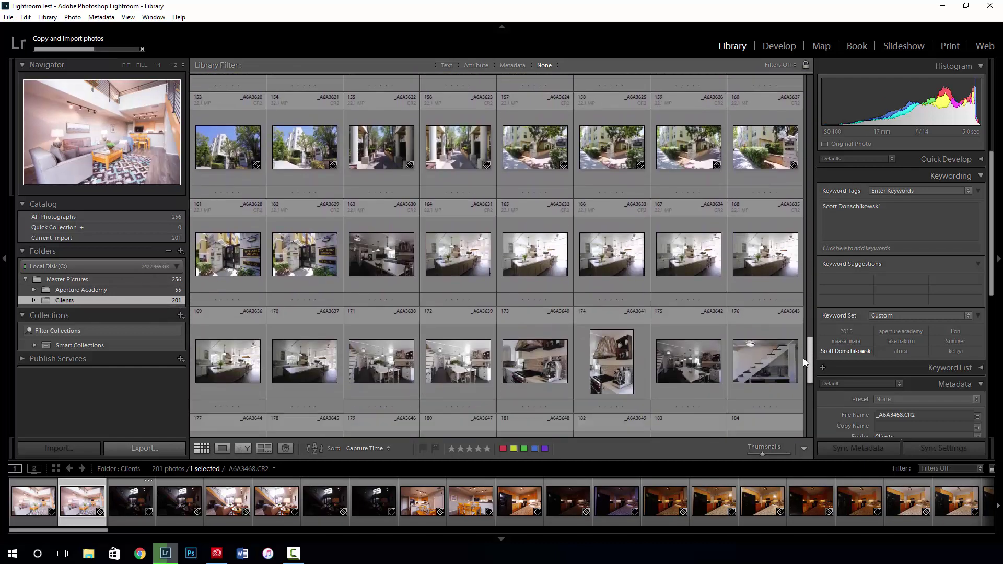
# Create a folder named House 1 inside Clients, without including the selected photo.
pyautogui.click(332, 261)
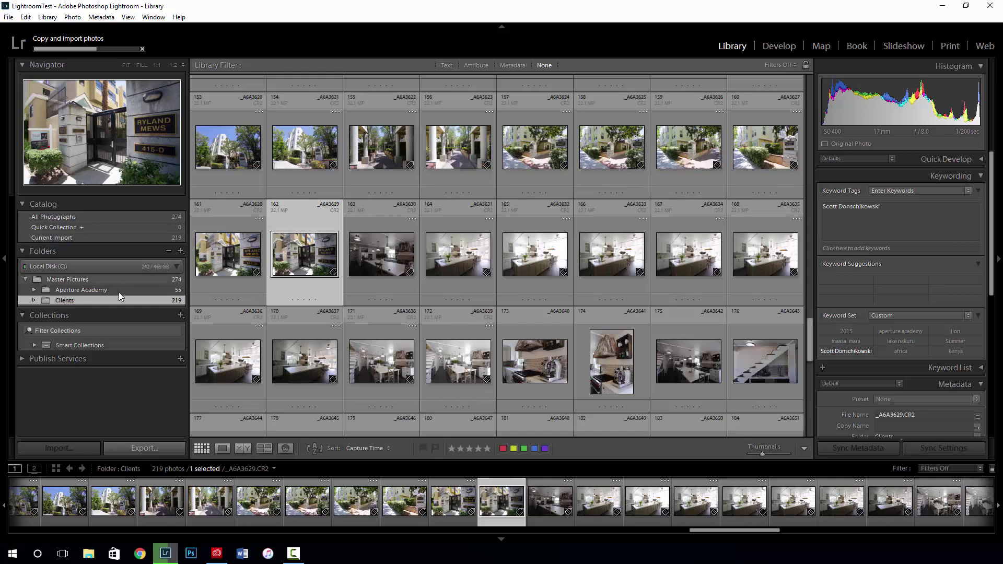
pyautogui.rightClick(74, 300)
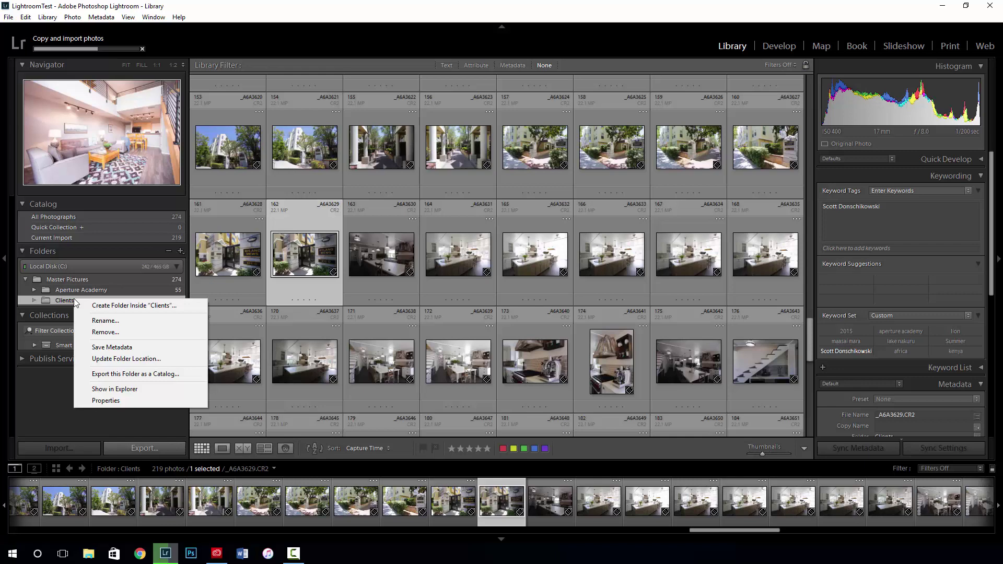
pyautogui.click(124, 305)
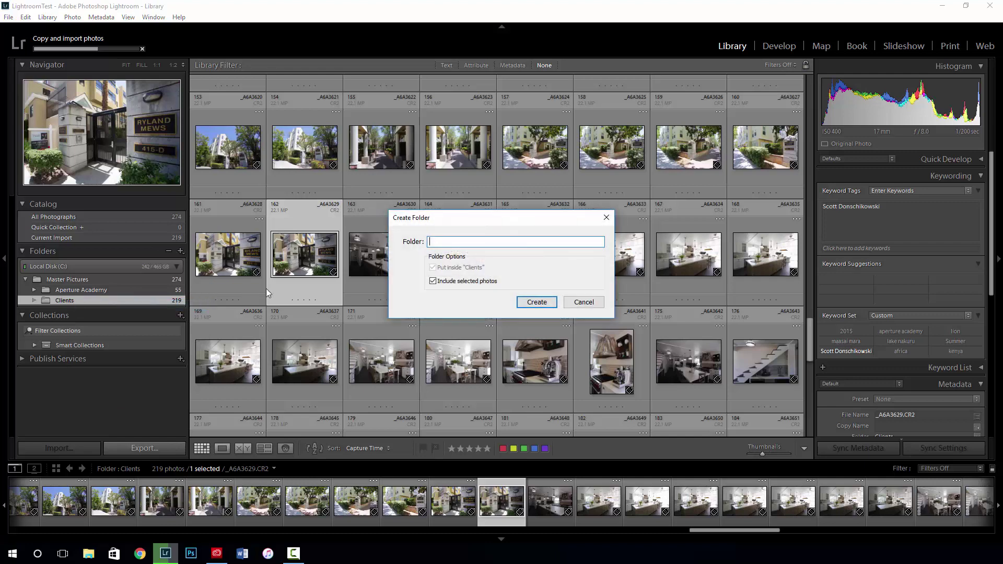
pyautogui.click(433, 281)
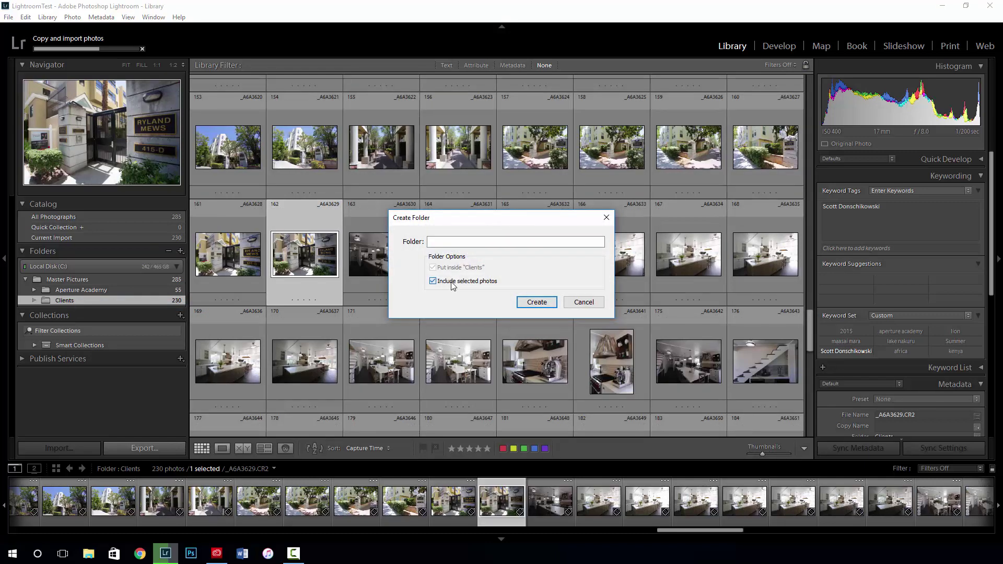
pyautogui.click(478, 243)
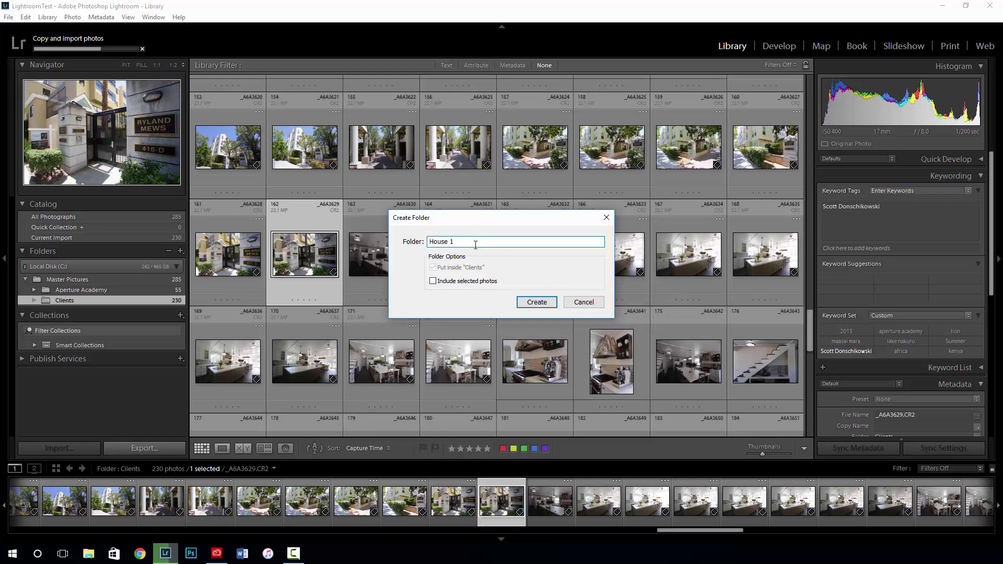
pyautogui.click(525, 302)
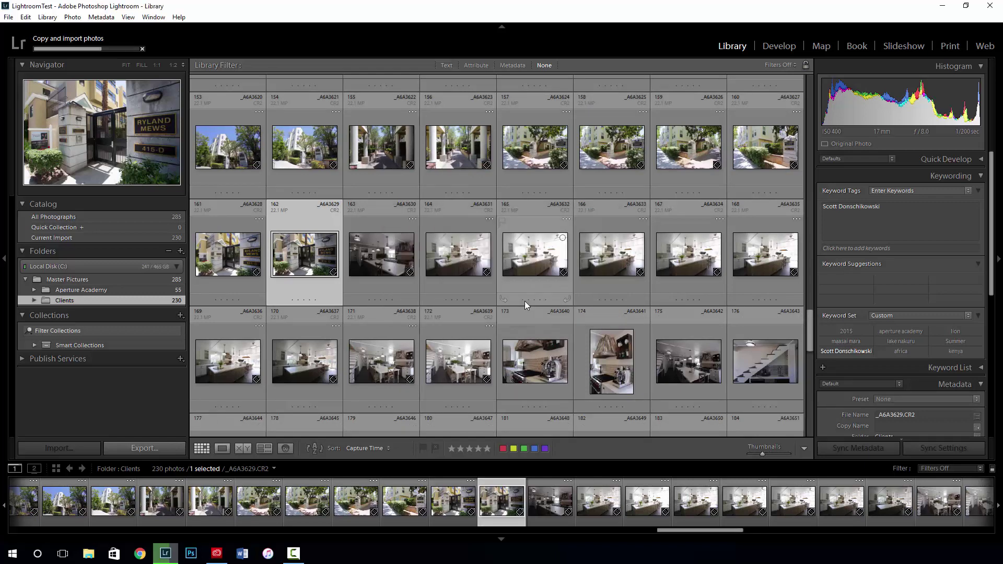
# Create a second folder named House 2 inside Clients, leaving out the selected photo.
pyautogui.rightClick(54, 300)
pyautogui.click(81, 307)
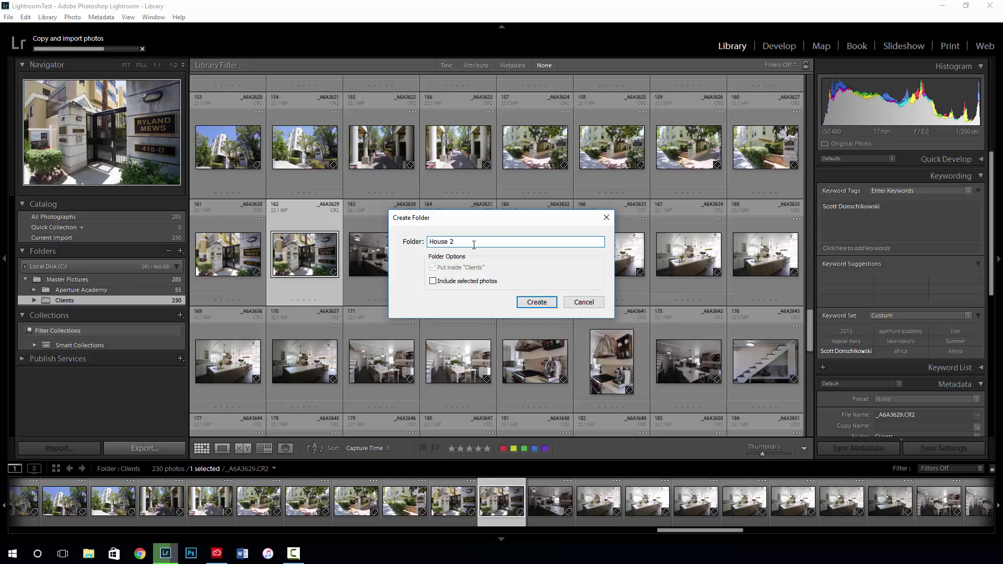
pyautogui.click(522, 302)
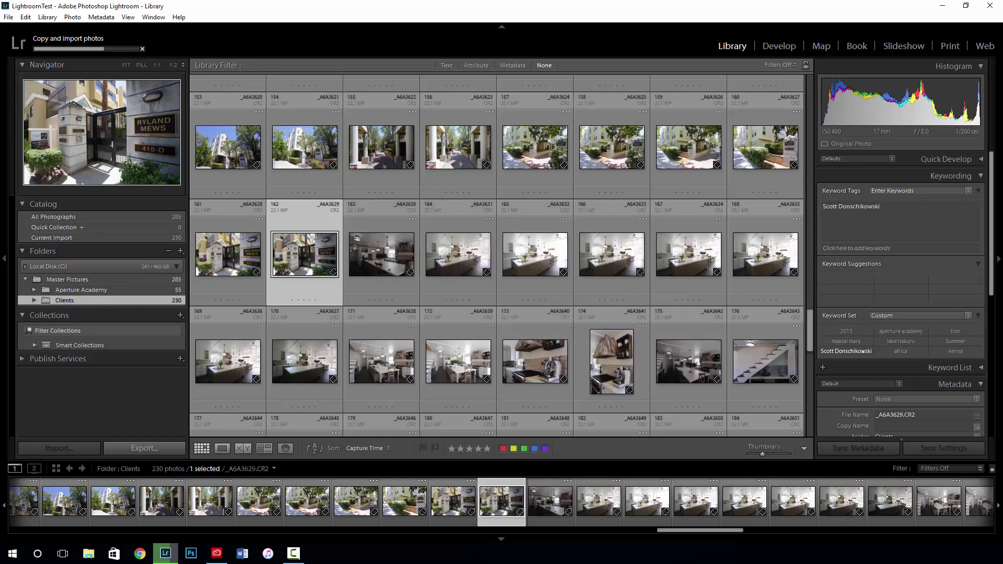
# Expand the Clients folder and check the contents of its House 1 and House 2 subfolders.
pyautogui.click(35, 300)
pyautogui.click(115, 310)
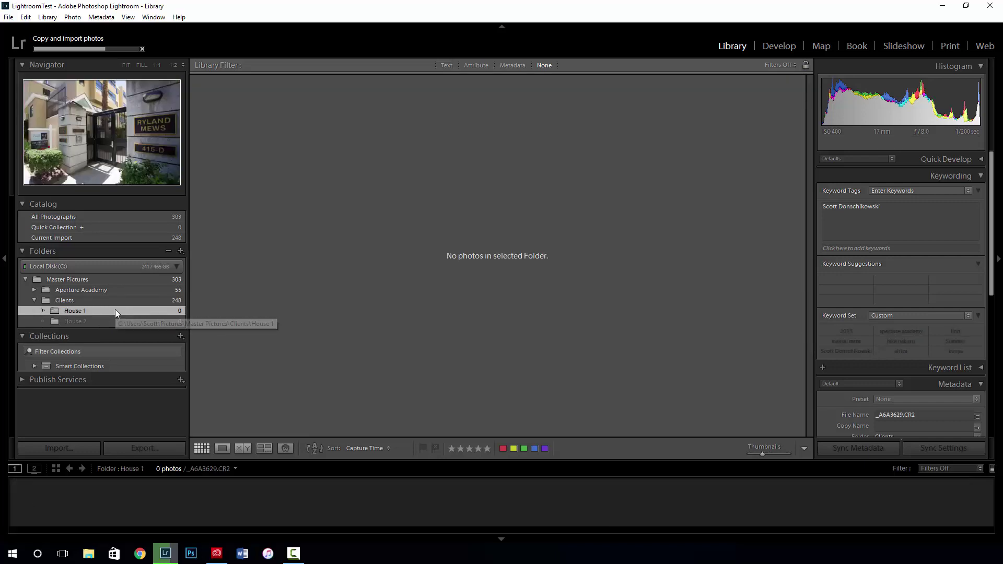
pyautogui.click(115, 319)
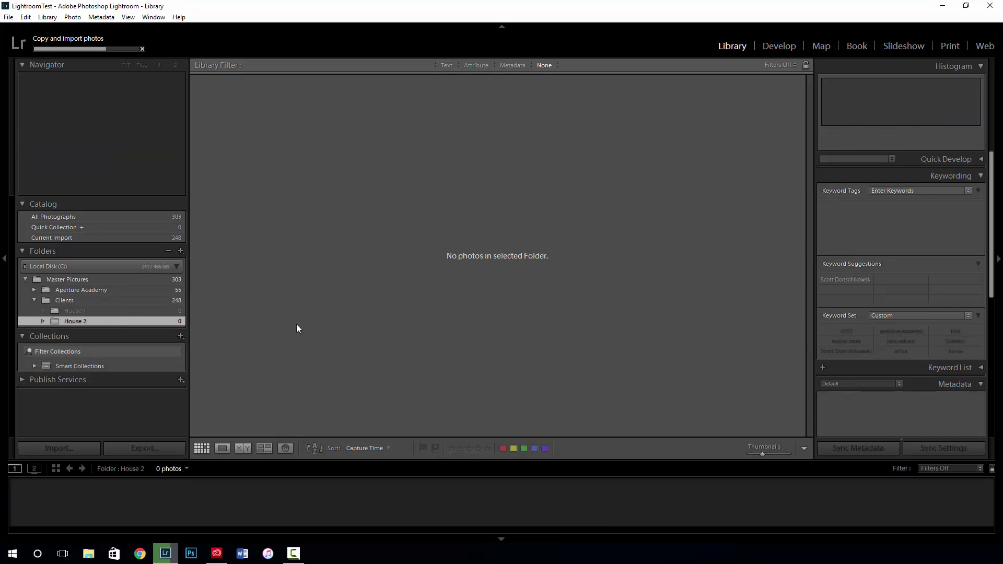
# Show the Clients folder's photos and select the range from _A6A3467 through _A6A3629.
pyautogui.click(101, 302)
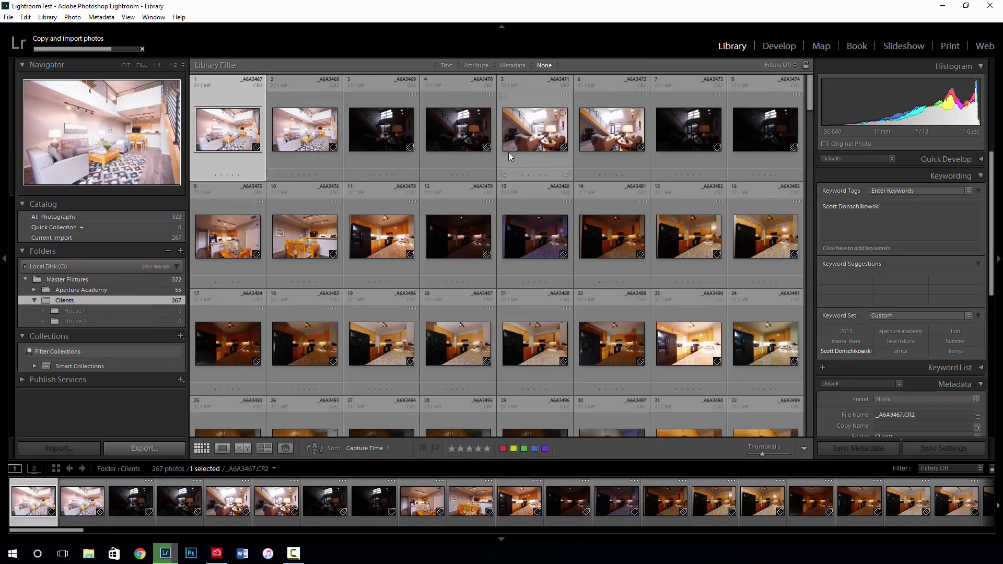
pyautogui.scroll(-10, 509, 152)
pyautogui.scroll(-10, 508, 155)
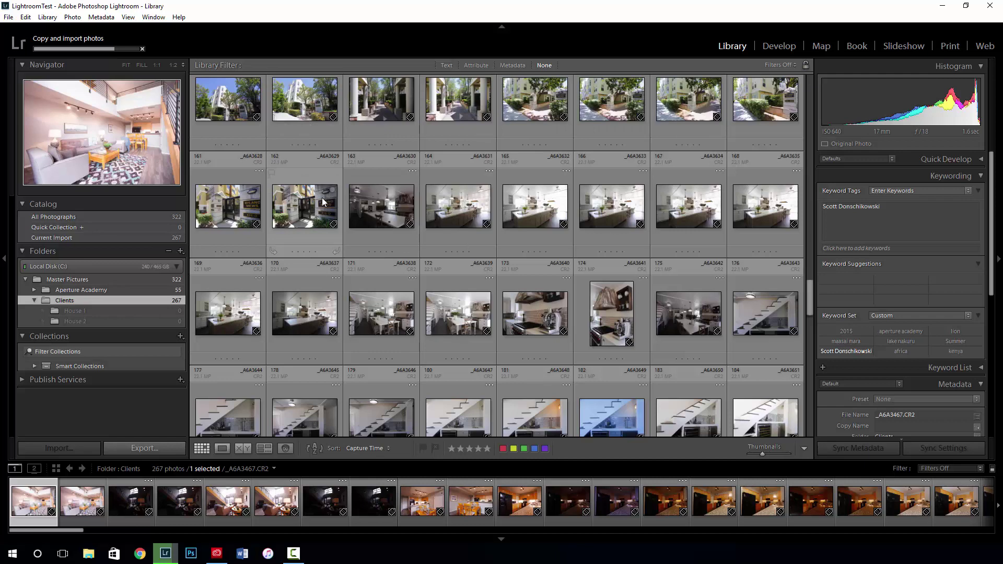
pyautogui.keyDown('shift'); pyautogui.click(314, 212); pyautogui.keyUp('shift')
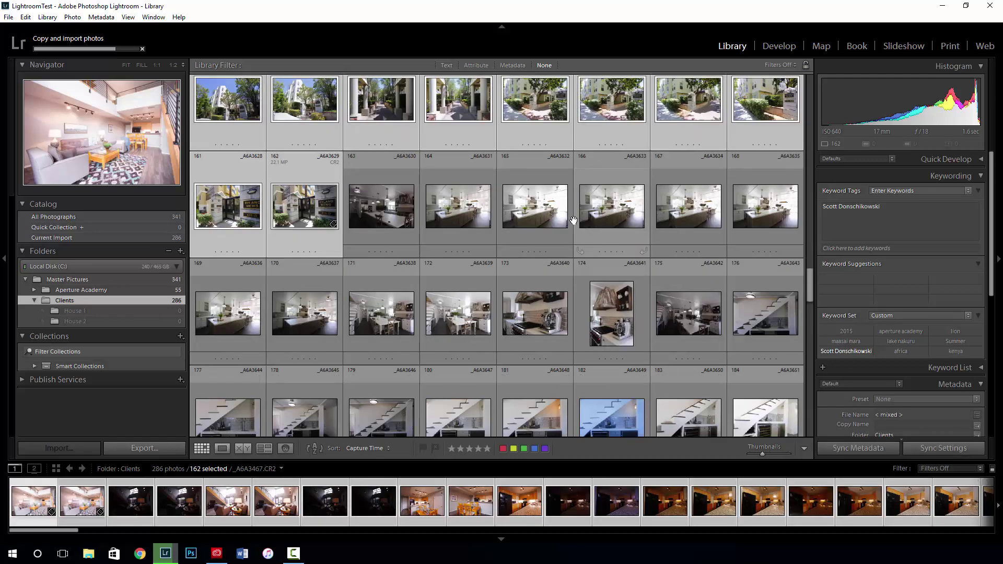
pyautogui.moveTo(809, 288); pyautogui.dragTo(804, 83)
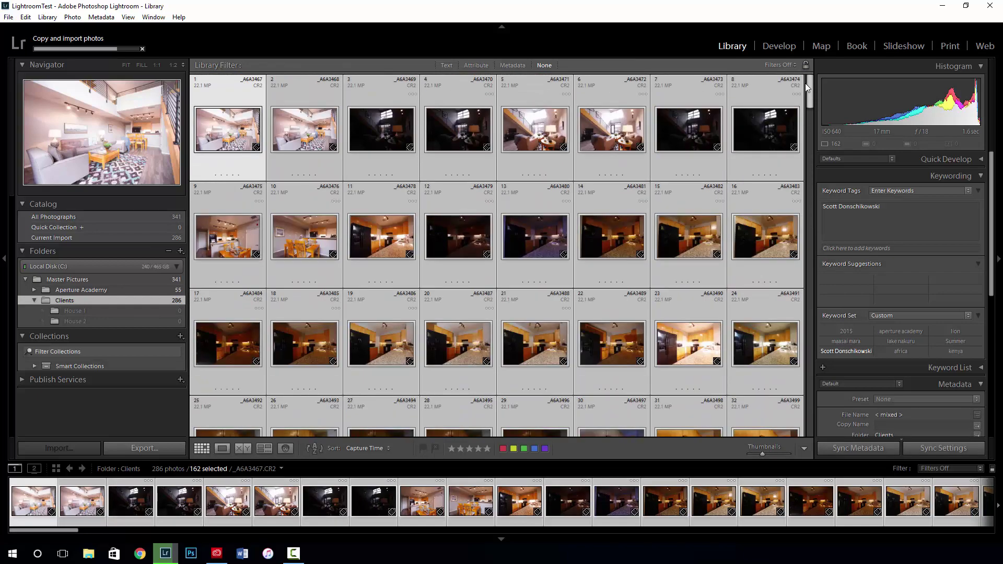
# Reselect the Clients photos from _A6A3467 through _A6A3629 and move them into the House 1 folder on disk.
pyautogui.click(302, 159)
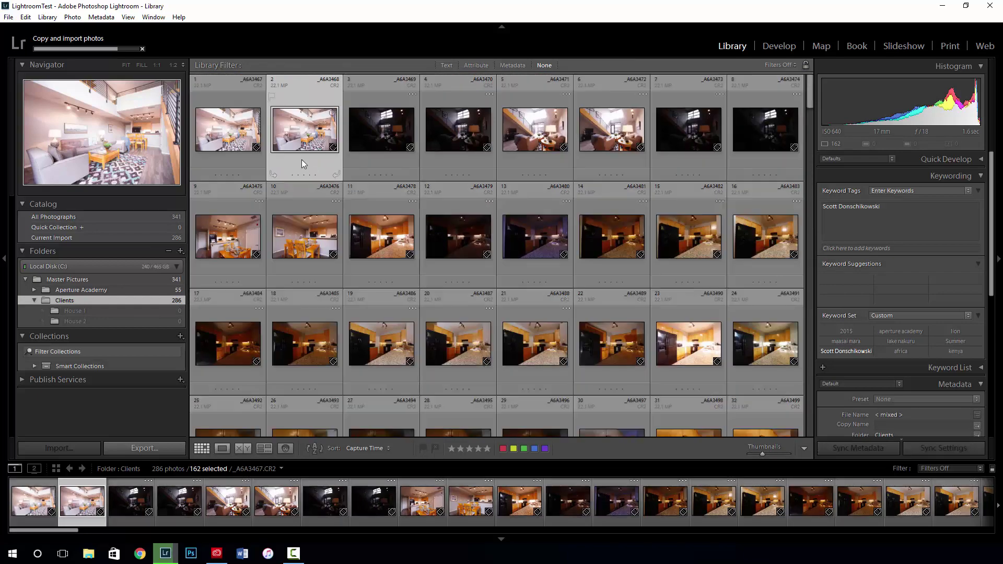
pyautogui.click(239, 132)
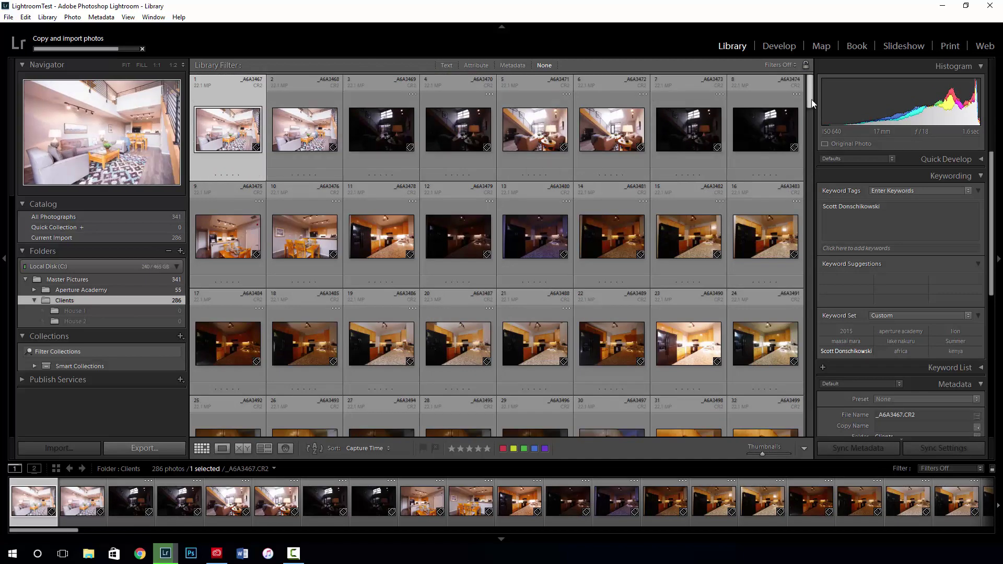
pyautogui.moveTo(811, 99); pyautogui.dragTo(798, 290)
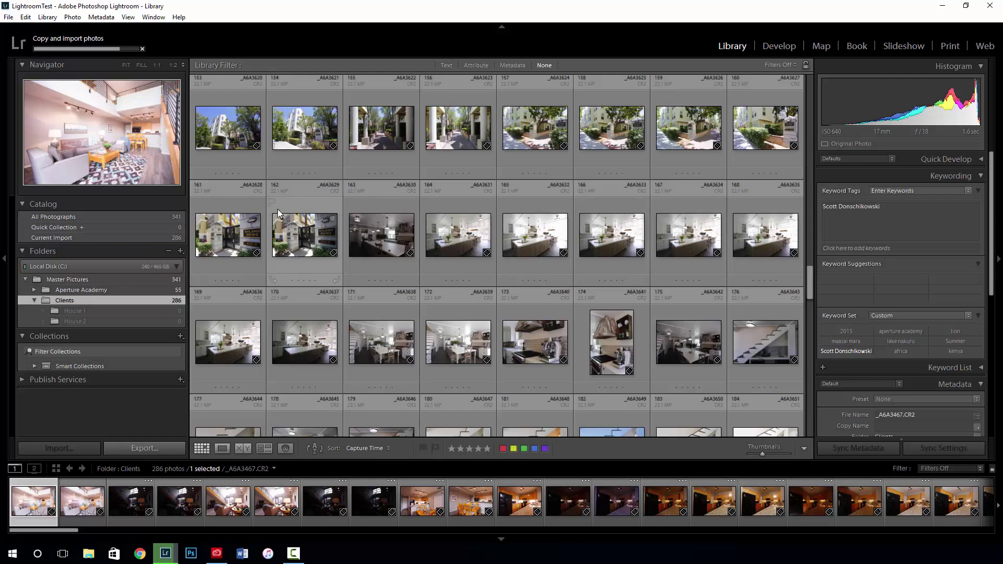
pyautogui.keyDown('shift'); pyautogui.click(307, 238); pyautogui.keyUp('shift')
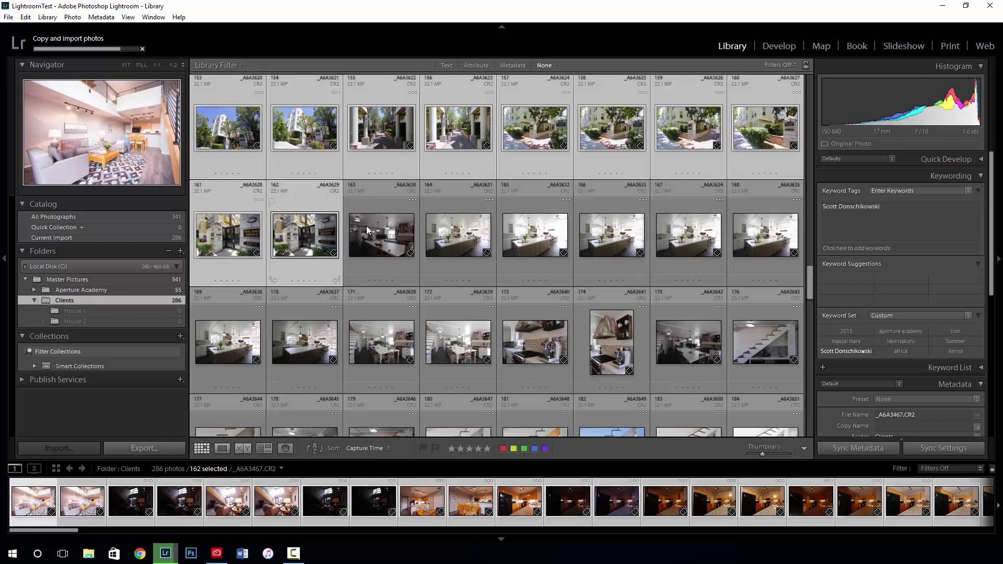
pyautogui.scroll(5, 555, 160)
pyautogui.scroll(10, 550, 154)
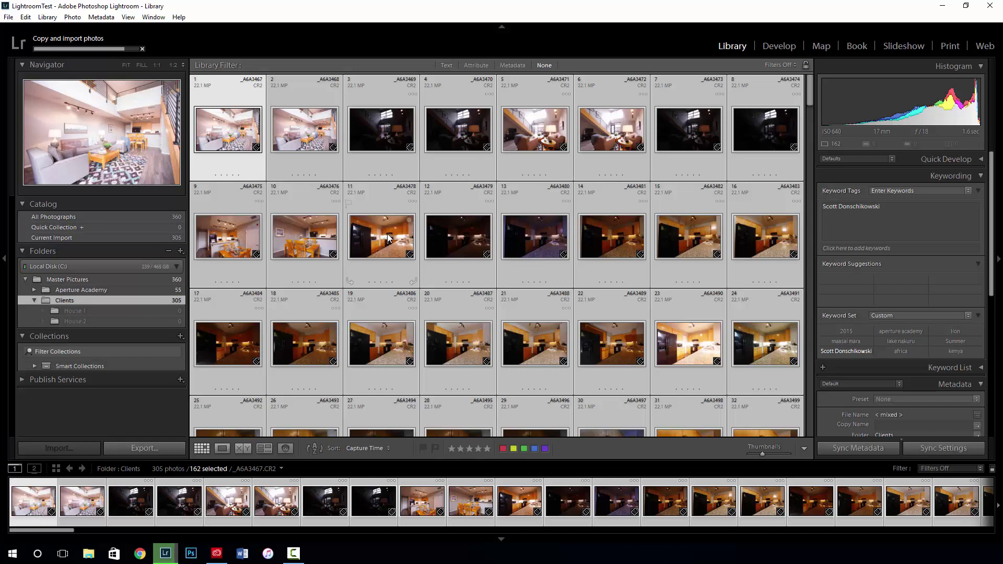
pyautogui.moveTo(387, 234); pyautogui.dragTo(112, 312)
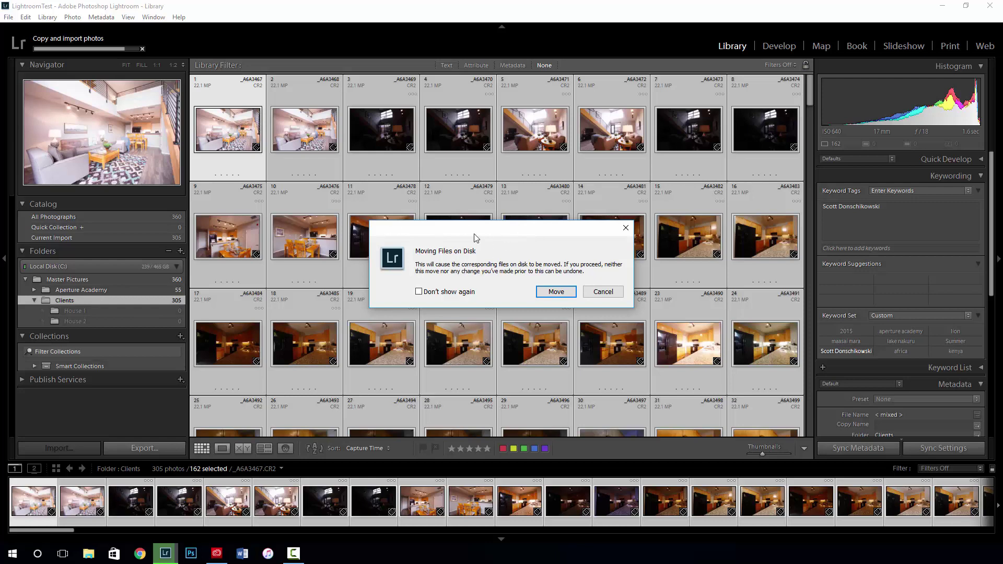
pyautogui.click(555, 292)
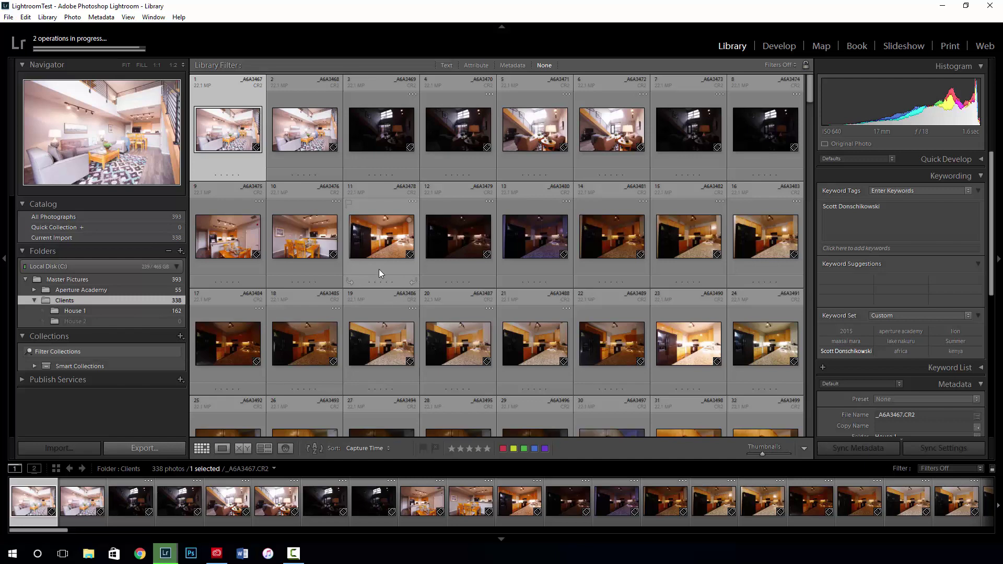
# Look through the House 1 folder from its first to its last photo to check the moved pictures.
pyautogui.click(157, 310)
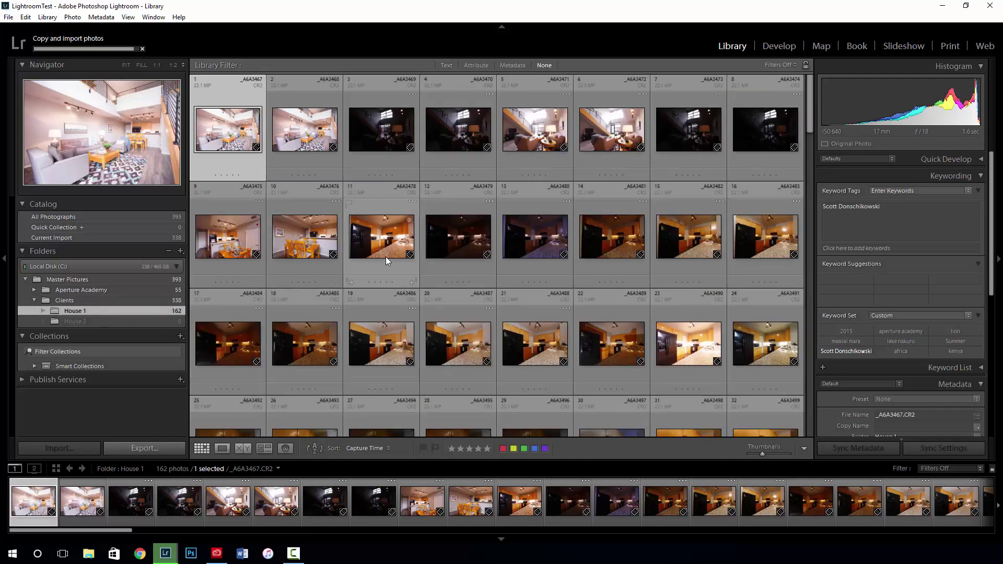
pyautogui.scroll(-20, 386, 257)
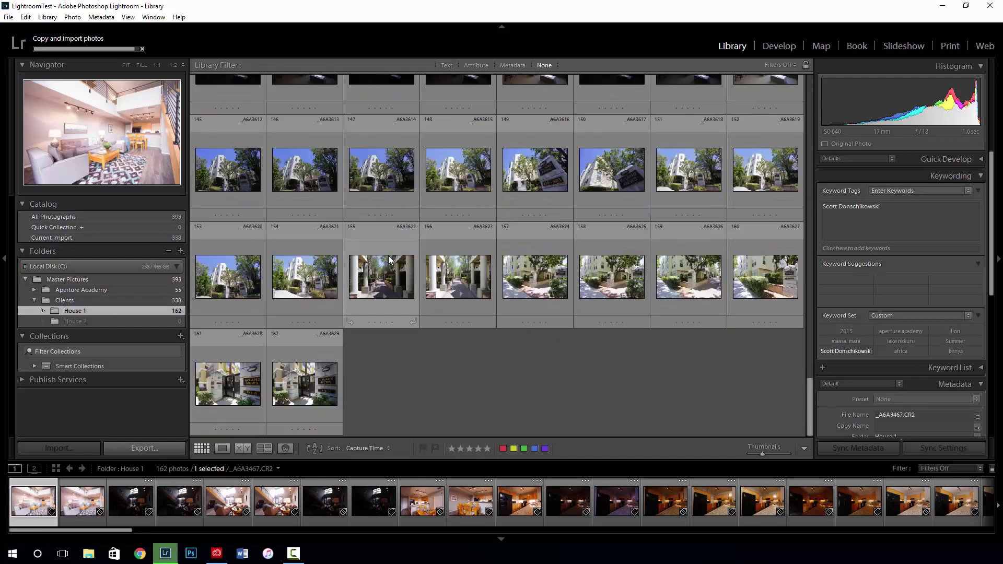
pyautogui.scroll(20, 397, 261)
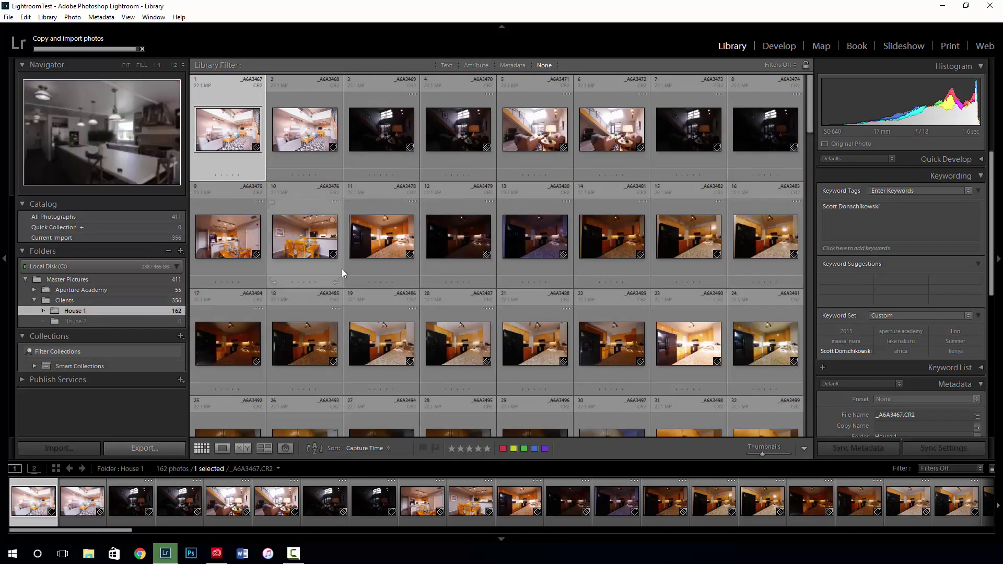
pyautogui.moveTo(810, 111); pyautogui.dragTo(778, 89)
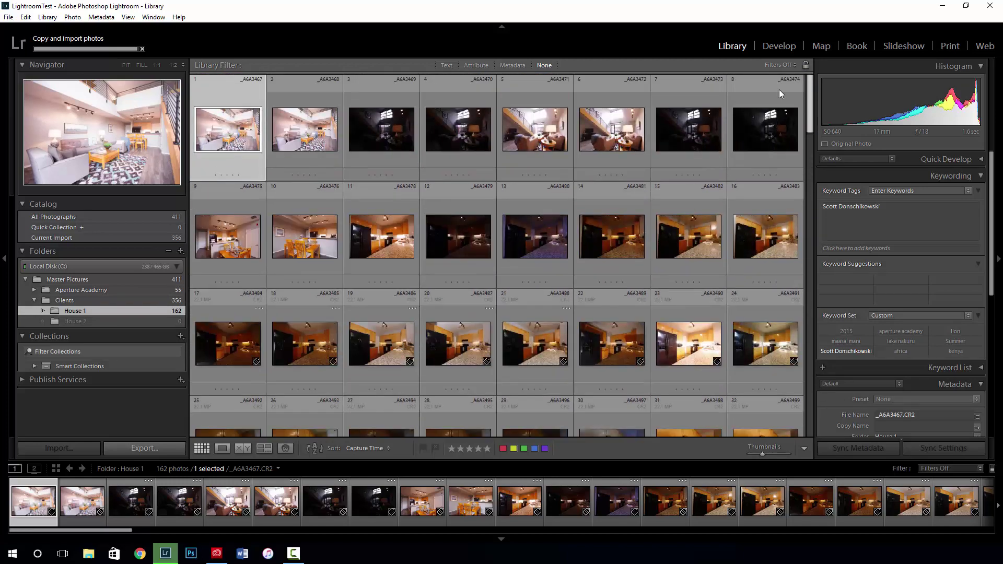
# Return to the Clients folder and examine the photos around the change from the gate to the white kitchen pictures.
pyautogui.click(82, 302)
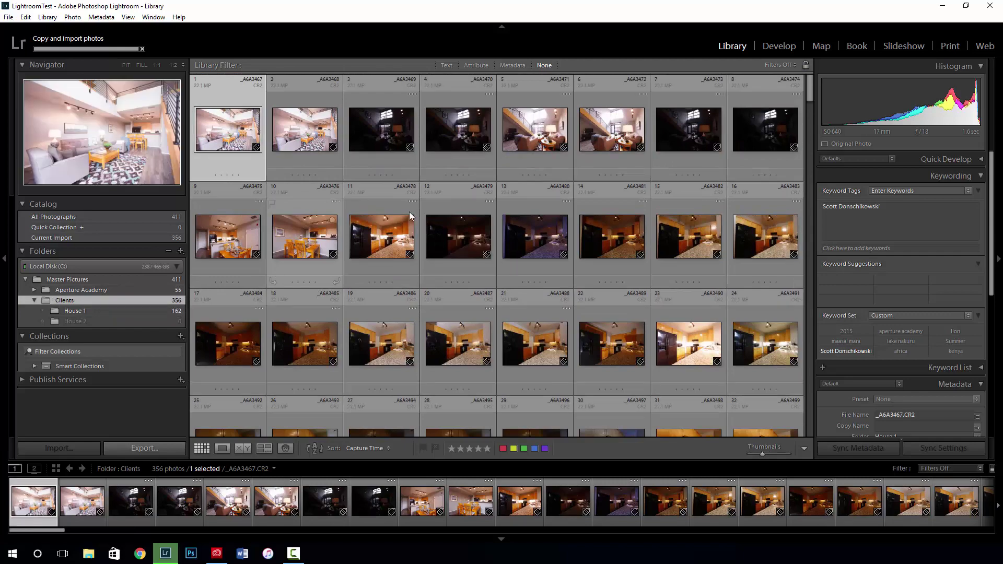
pyautogui.moveTo(809, 97); pyautogui.dragTo(799, 245)
pyautogui.scroll(2, 402, 212)
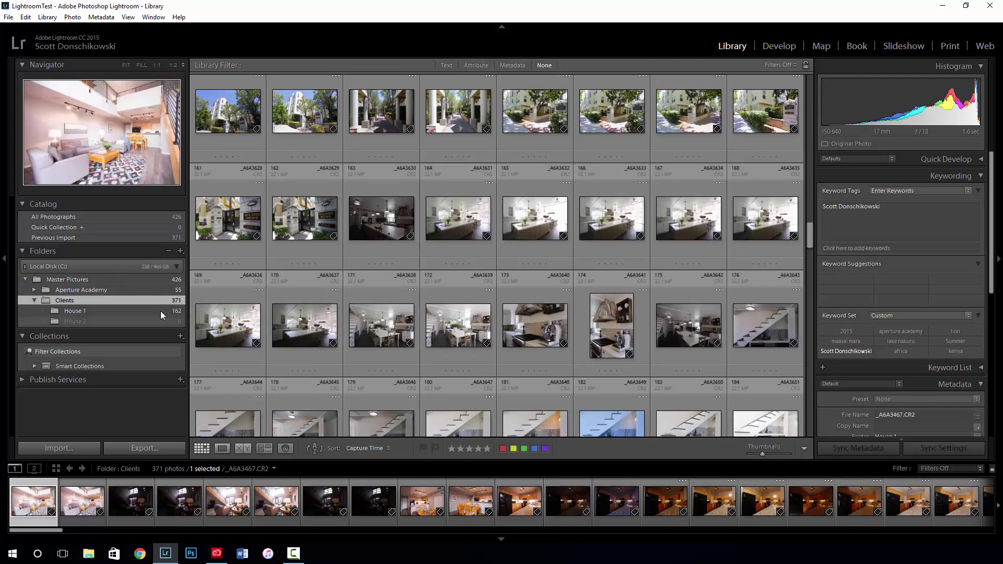
# Show the Aperture Academy photos and expand the folder to look over its location subfolders.
pyautogui.click(77, 290)
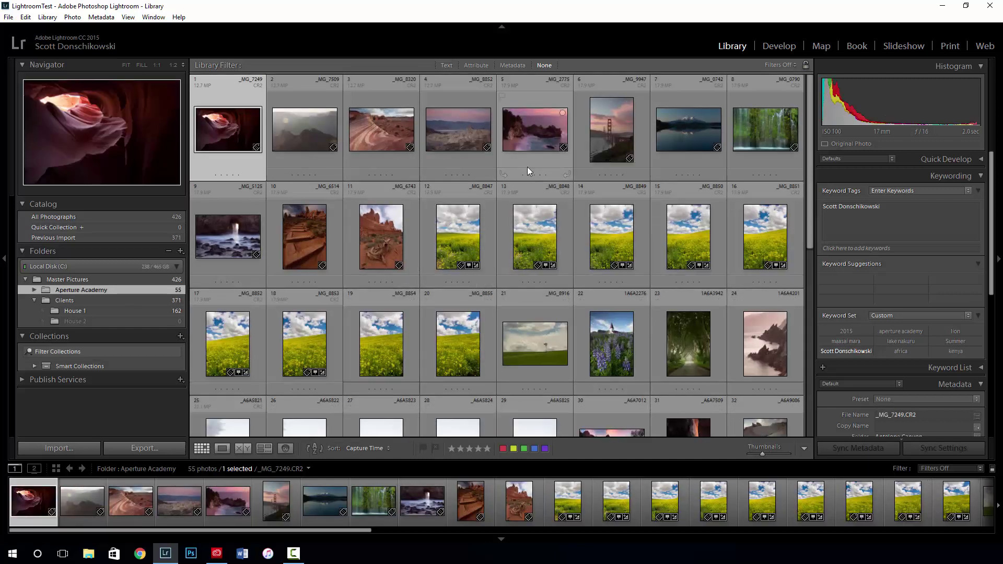
pyautogui.click(34, 290)
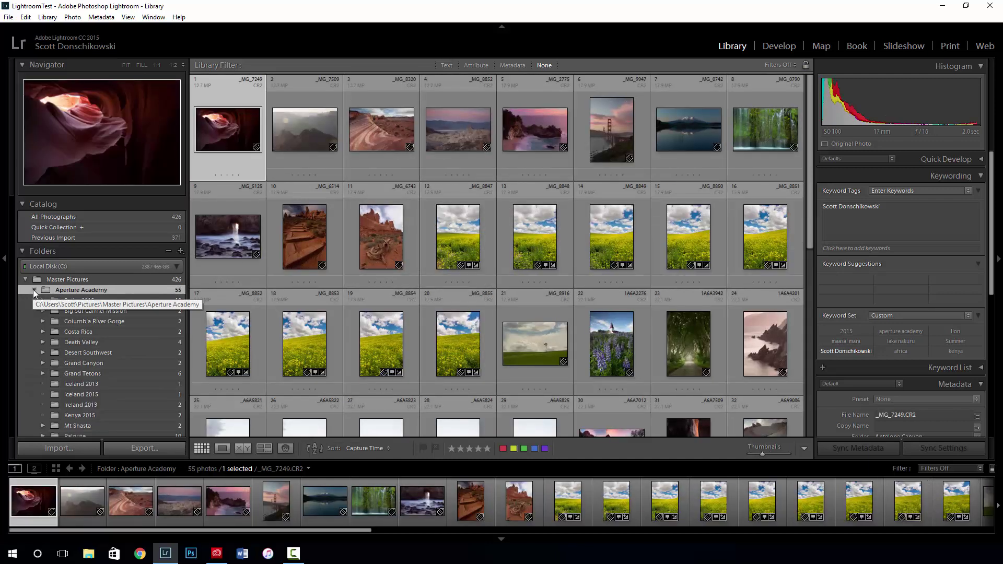
pyautogui.scroll(-2, 118, 292)
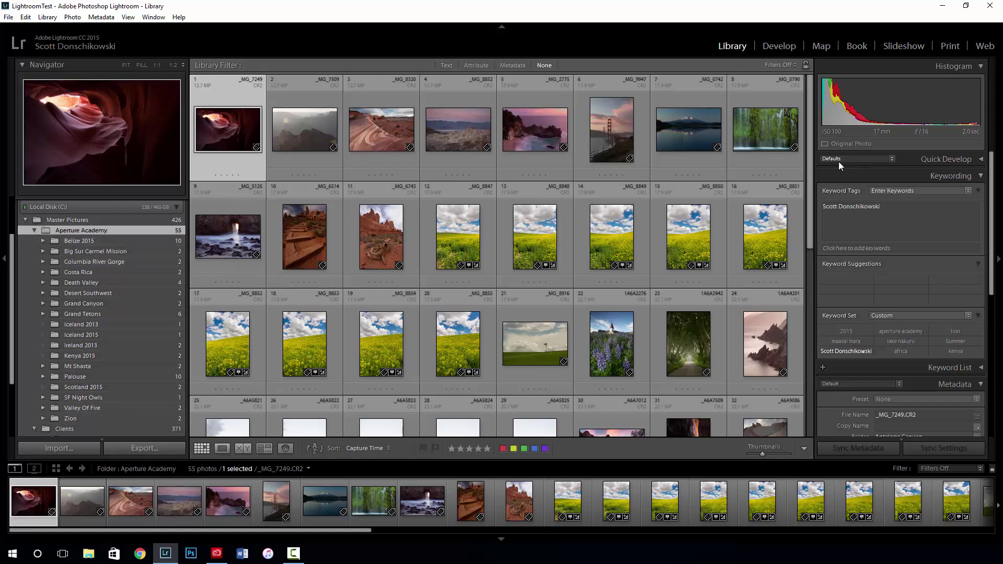
pyautogui.moveTo(811, 177); pyautogui.dragTo(793, 152)
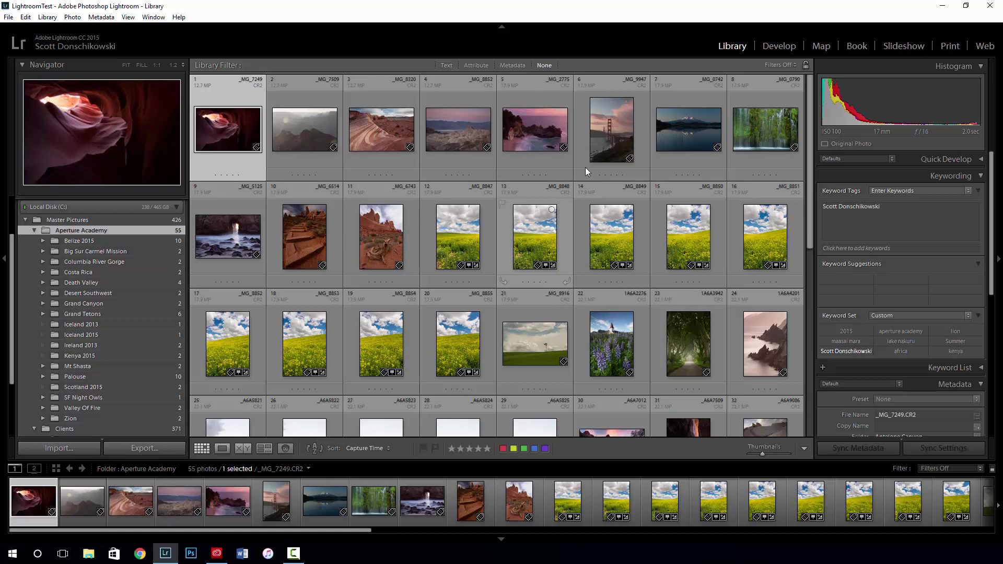
# Try to move all the Aperture Academy photos into the Belize 2015 subfolder.
pyautogui.click(551, 233)
pyautogui.hotkey('ctrl', 'a')
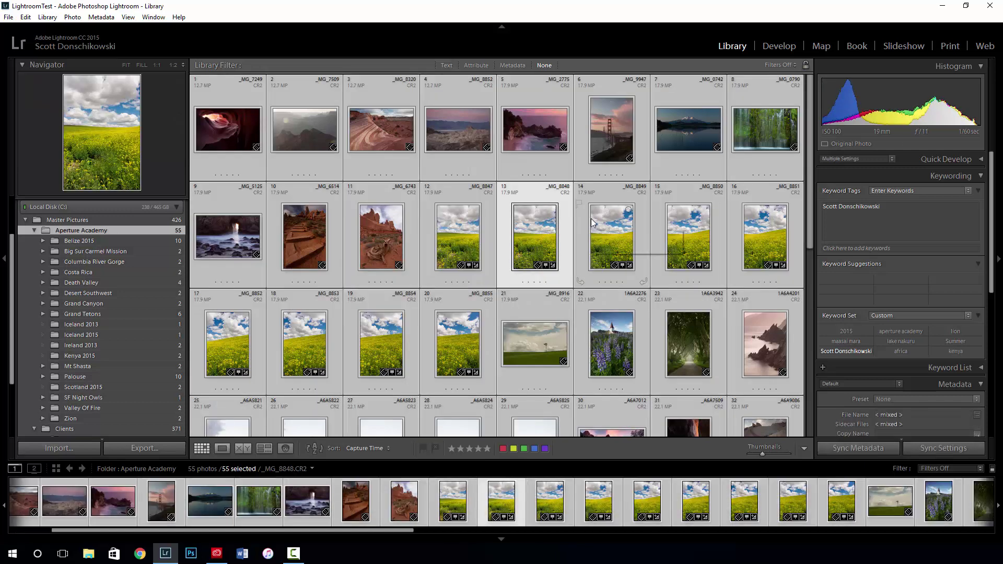
pyautogui.moveTo(810, 166)
pyautogui.mouseDown()
pyautogui.moveTo(818, 282)
pyautogui.moveTo(823, 159)
pyautogui.mouseUp()
pyautogui.moveTo(456, 248); pyautogui.dragTo(110, 238)
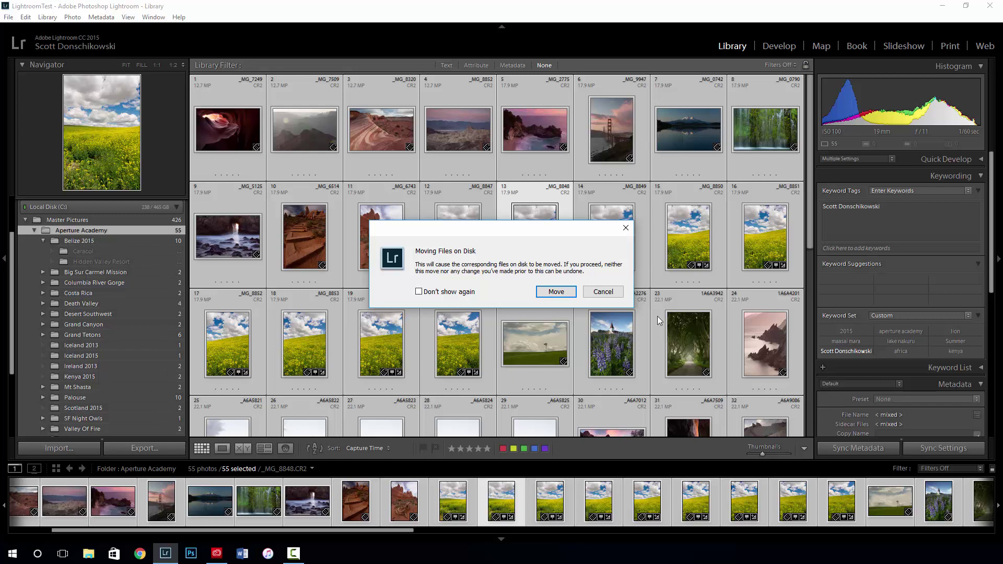
pyautogui.click(602, 292)
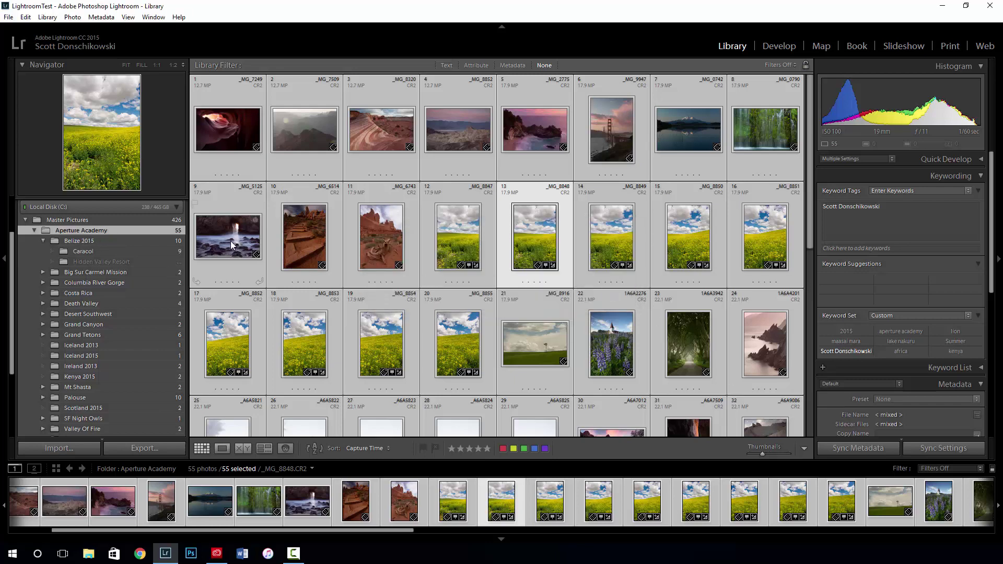
# Show the photos in the Big Sur Carmel Mission subfolder of Aperture Academy.
pyautogui.click(123, 272)
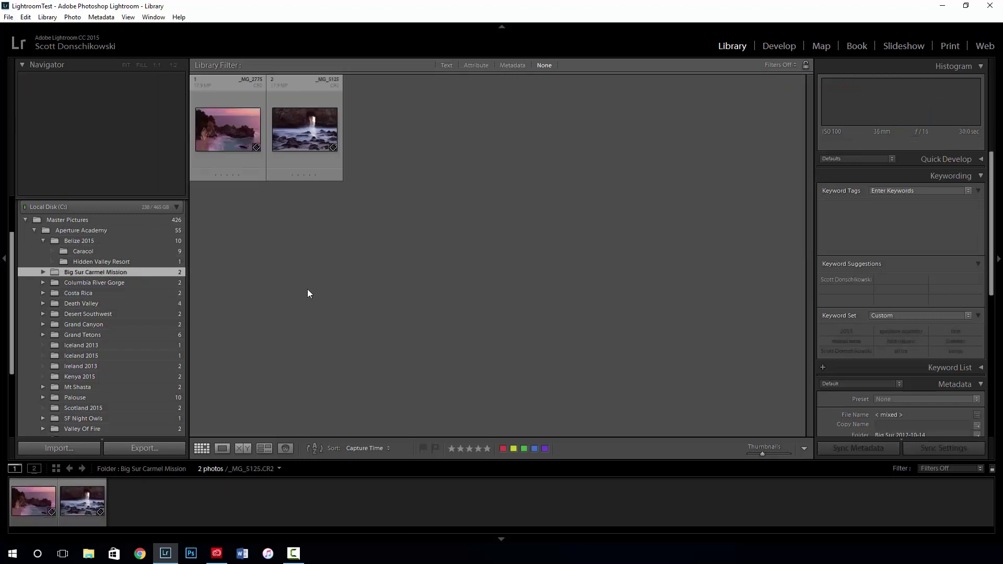
# Move the Hidden Valley Resort folder into the Caracol folder and show the photos in Caracol.
pyautogui.click(308, 294)
pyautogui.click(120, 261)
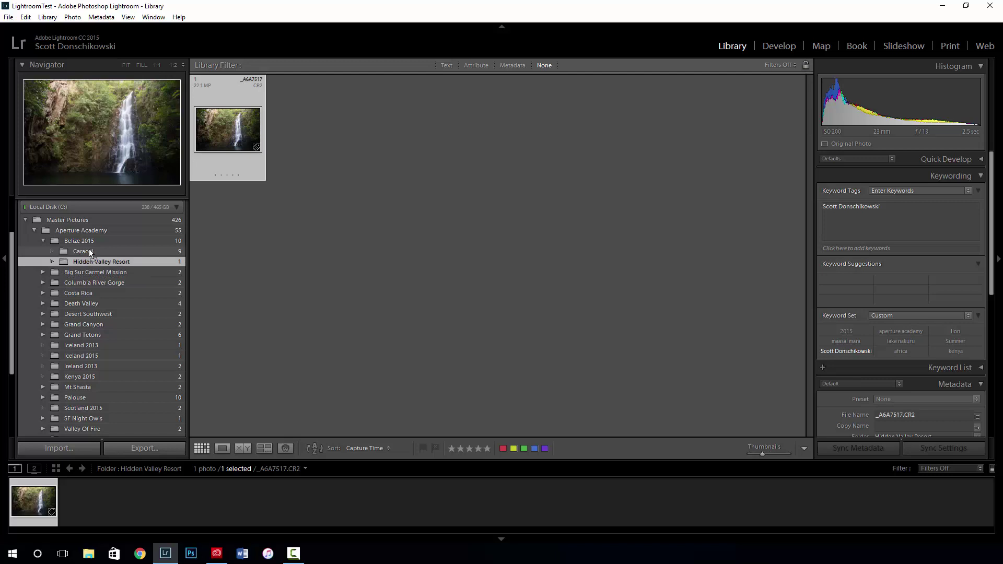
pyautogui.moveTo(113, 254); pyautogui.dragTo(113, 253)
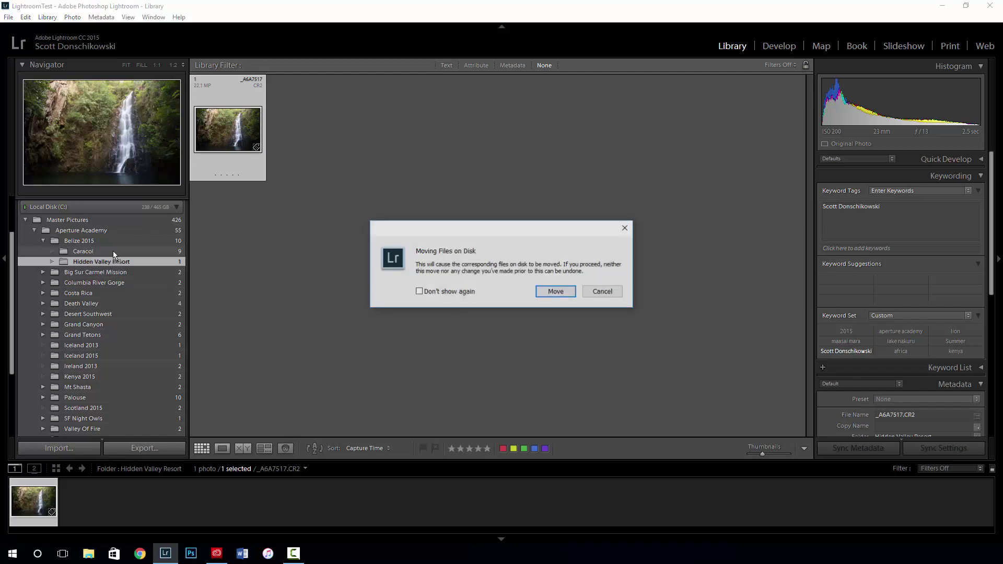
pyautogui.click(556, 292)
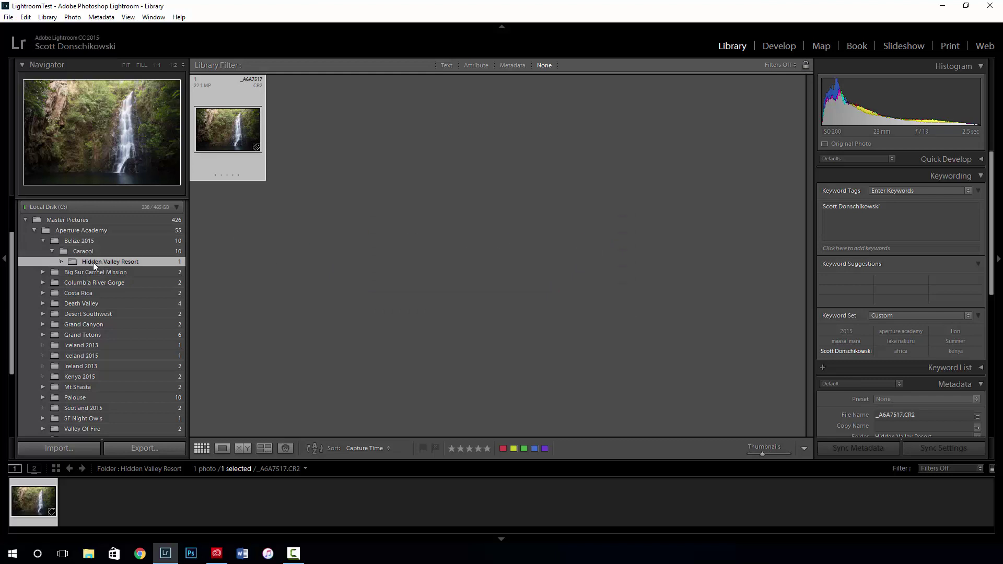
pyautogui.click(55, 250)
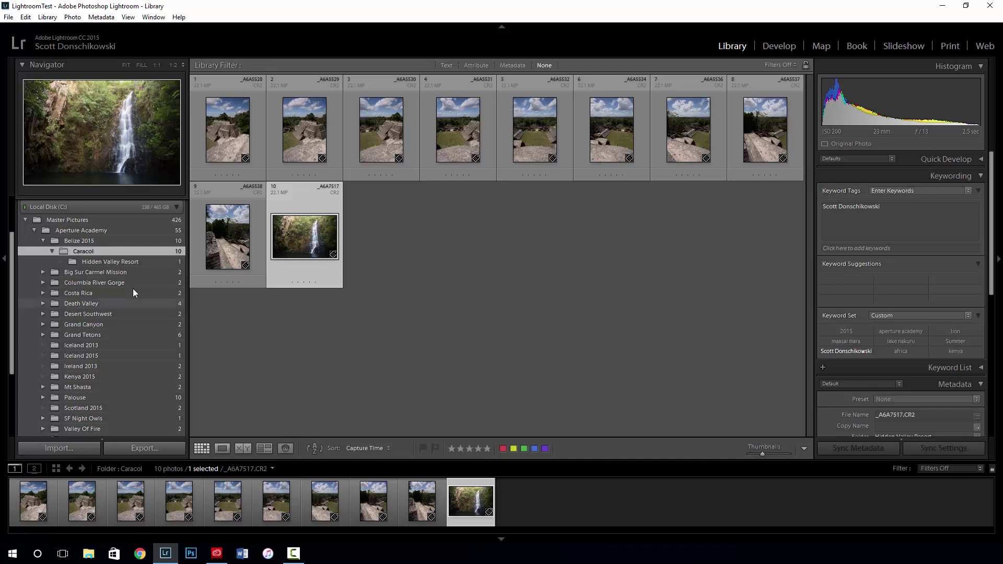
# Move the Hidden Valley Resort folder out of Caracol, back directly under Belize 2015.
pyautogui.click(123, 260)
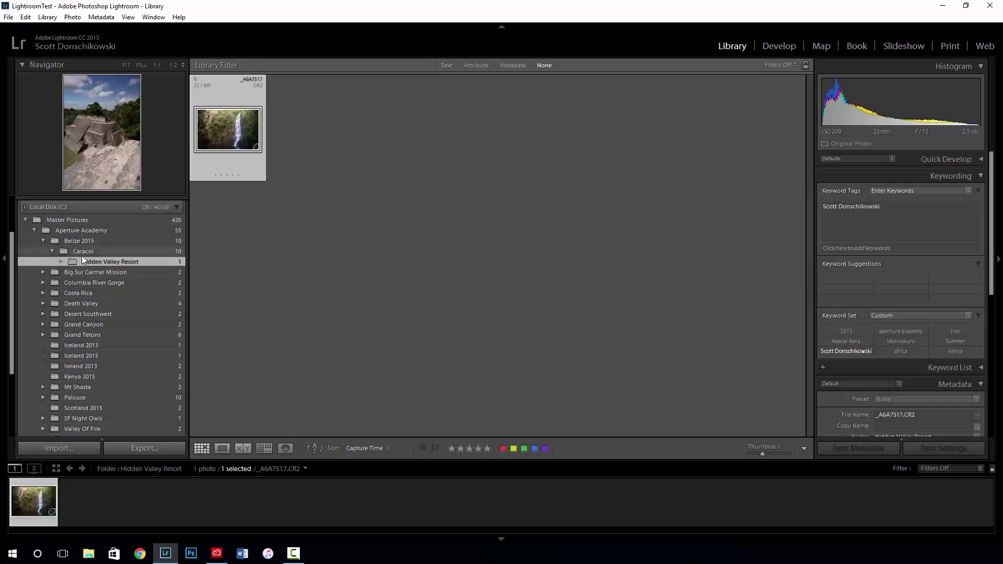
pyautogui.moveTo(90, 262); pyautogui.dragTo(127, 239)
pyautogui.click(558, 292)
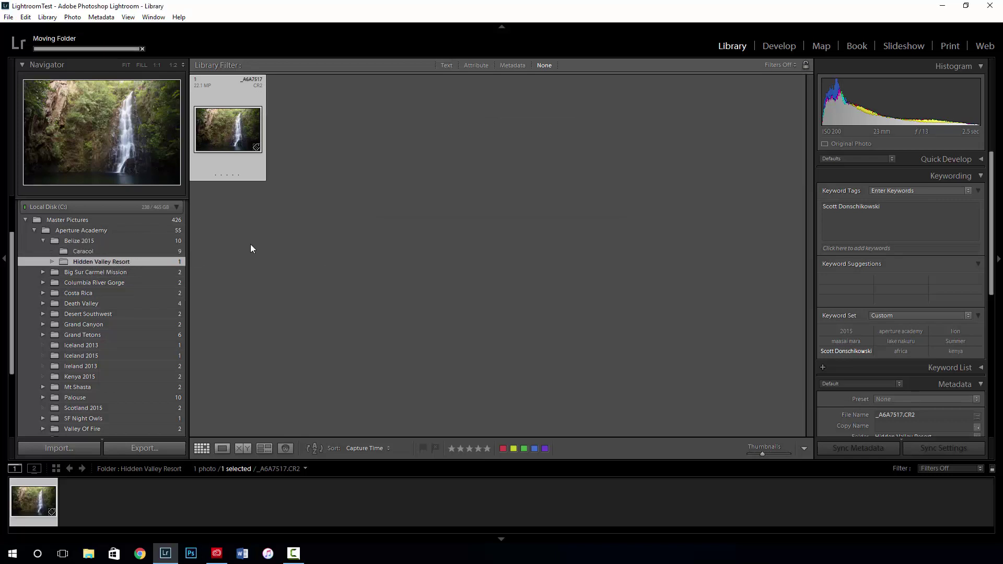
pyautogui.moveTo(100, 261); pyautogui.dragTo(124, 239)
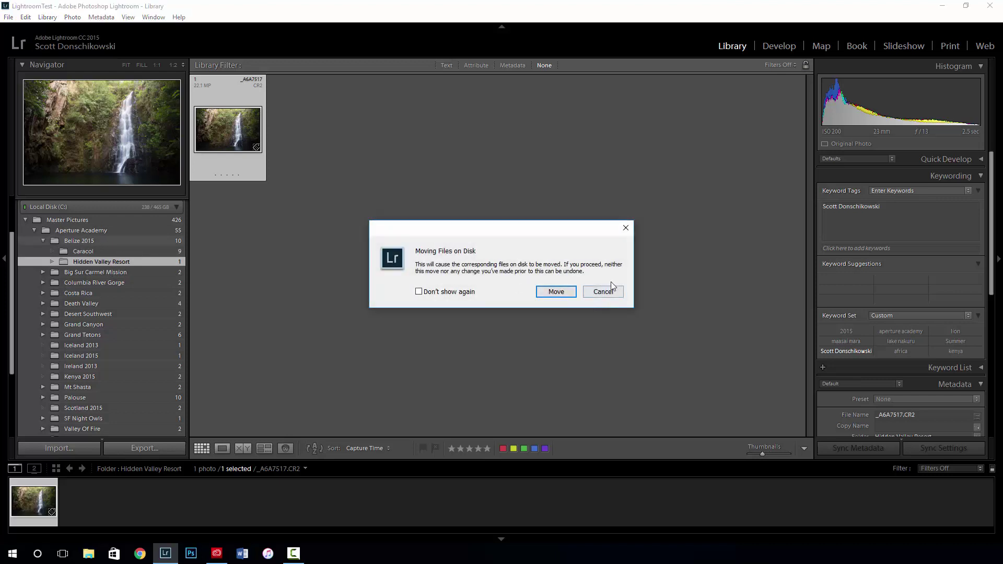
pyautogui.click(604, 290)
# Look over the Caracol and Belize 2015 photos and collapse the Aperture Academy folder.
pyautogui.click(83, 251)
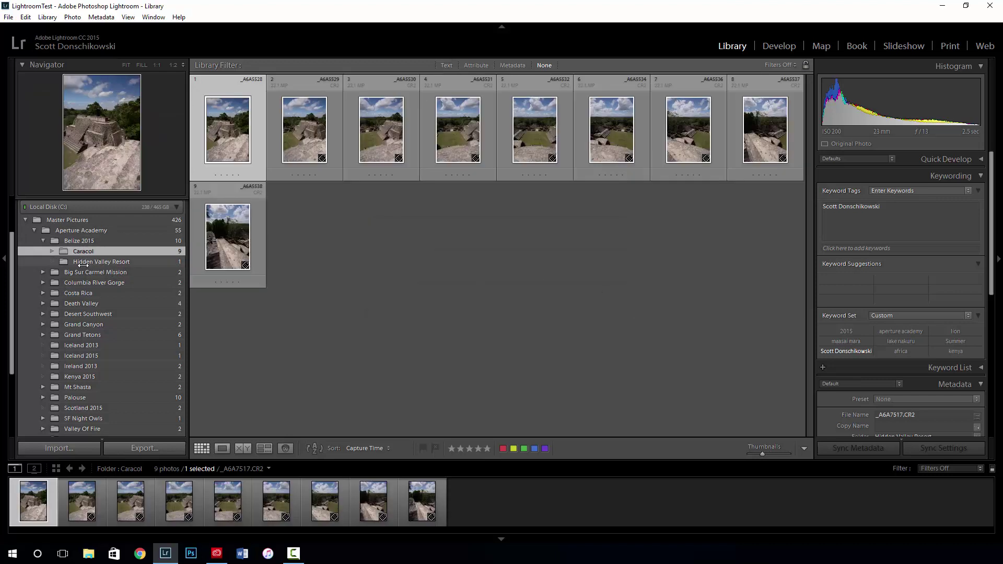
pyautogui.click(83, 261)
pyautogui.click(48, 241)
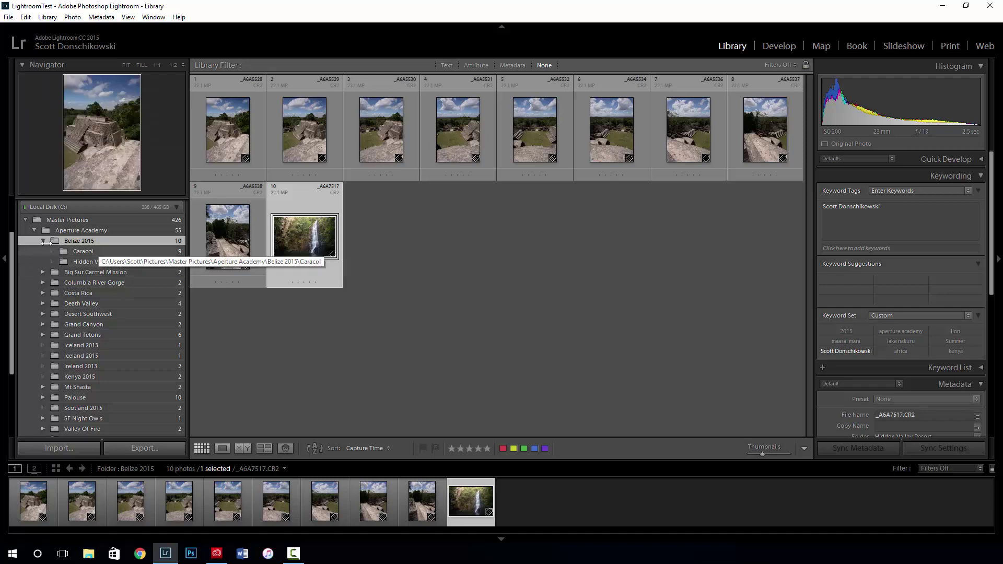
pyautogui.click(34, 231)
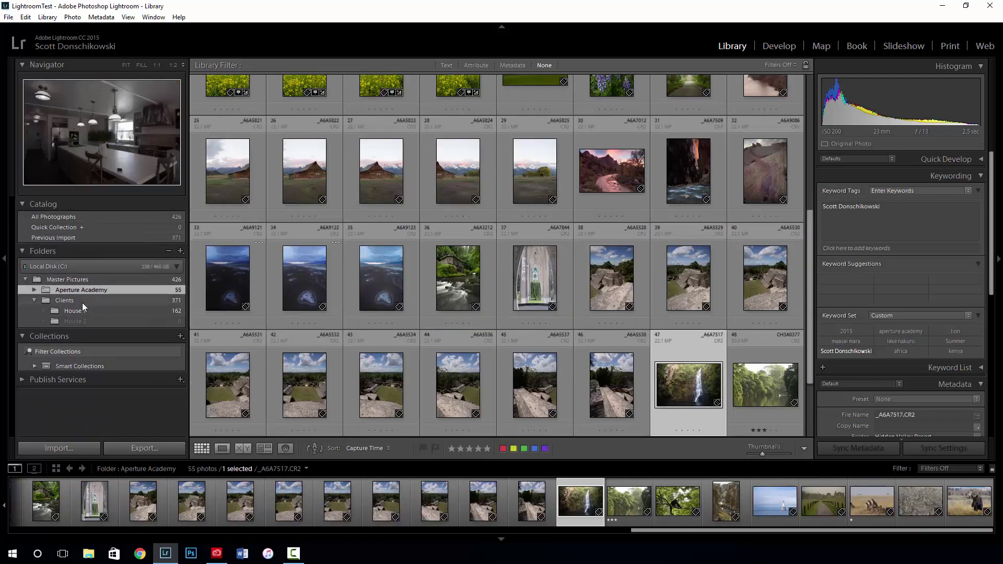
# Move the Clients photos from the first dark kitchen picture, _A6A3630, through the last one, _A6A3840, into the House 2 subfolder.
pyautogui.click(82, 301)
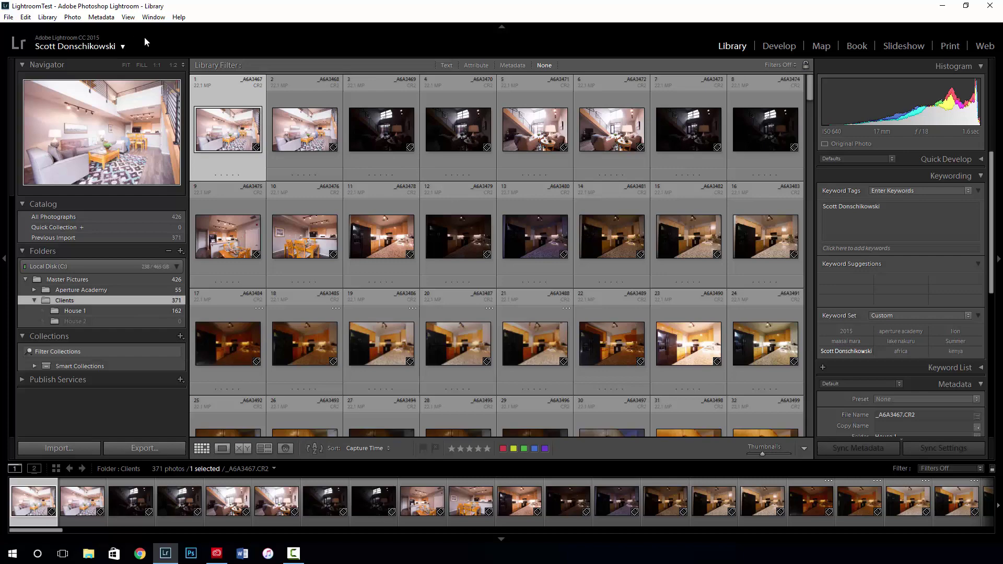
pyautogui.moveTo(810, 90); pyautogui.dragTo(807, 229)
pyautogui.click(332, 247)
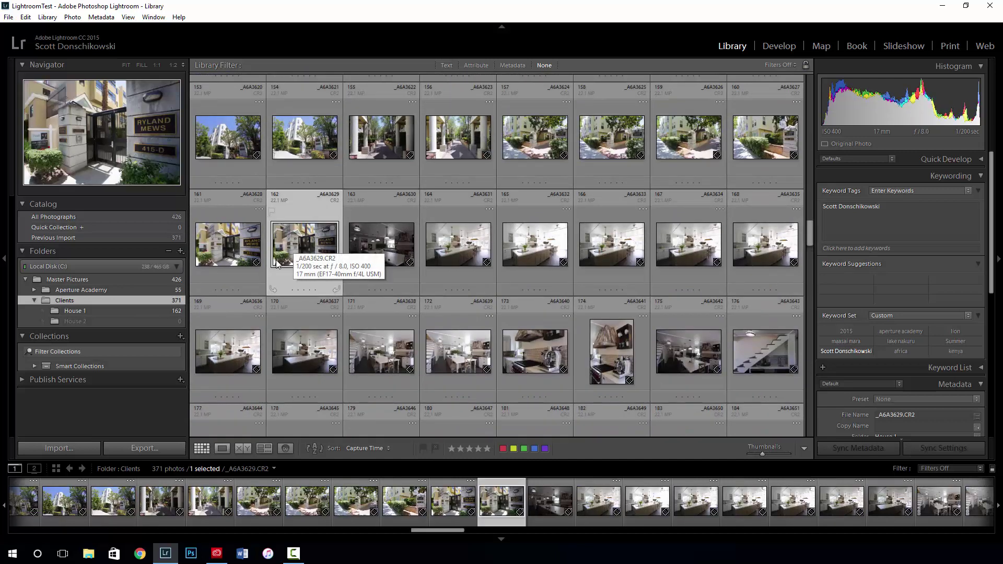
pyautogui.click(376, 235)
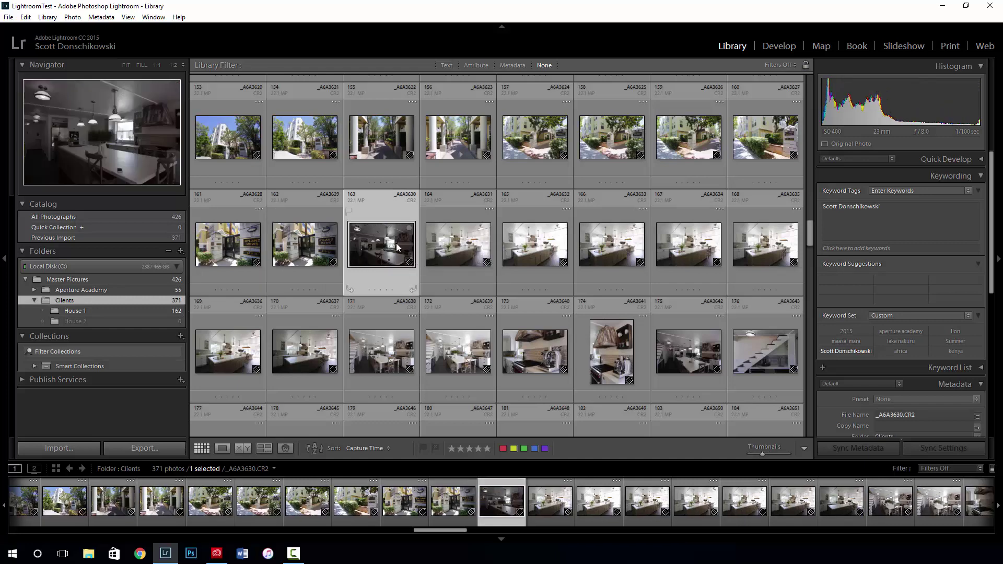
pyautogui.moveTo(810, 232); pyautogui.dragTo(794, 422)
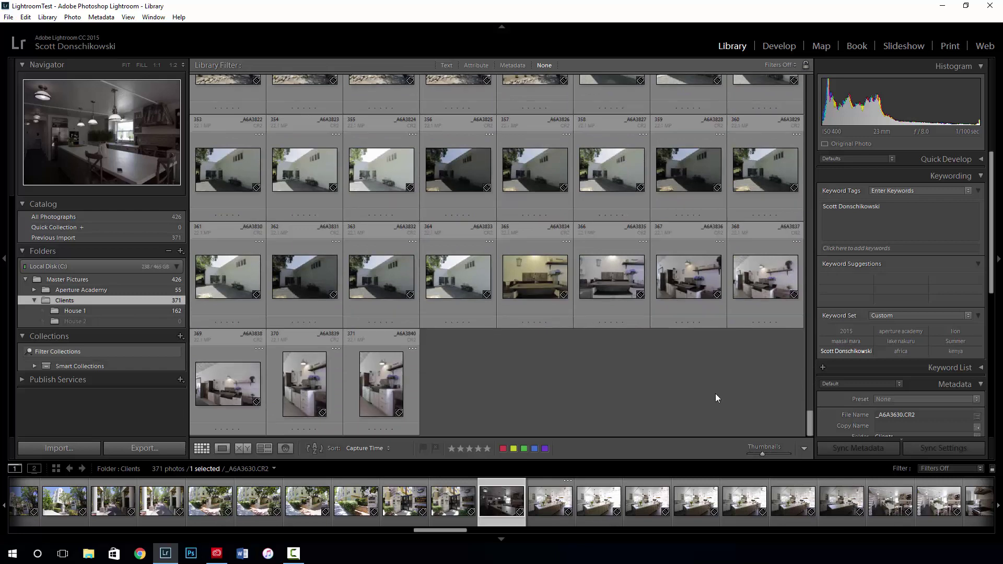
pyautogui.keyDown('shift'); pyautogui.click(383, 384); pyautogui.keyUp('shift')
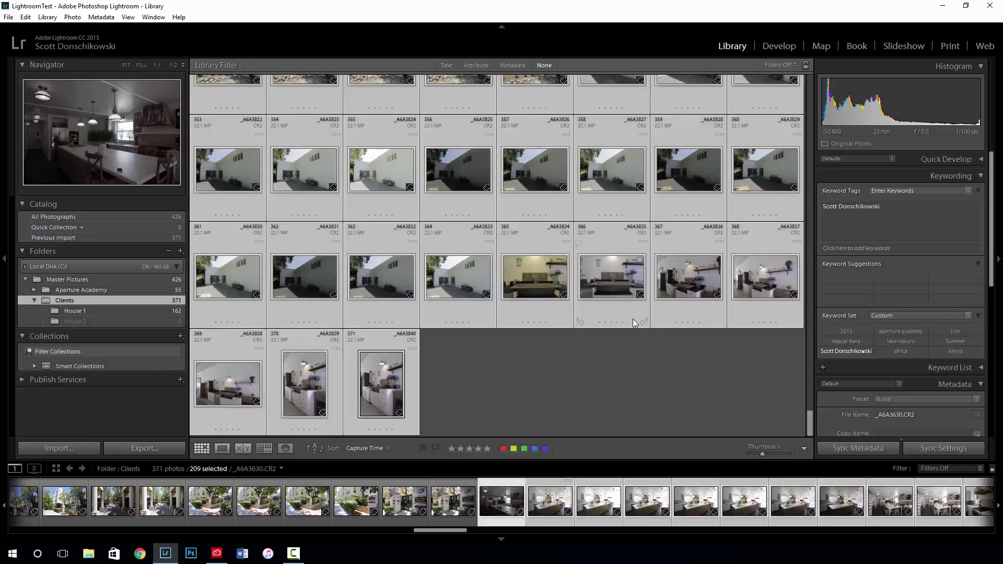
pyautogui.moveTo(808, 420); pyautogui.dragTo(803, 218)
pyautogui.click(805, 233)
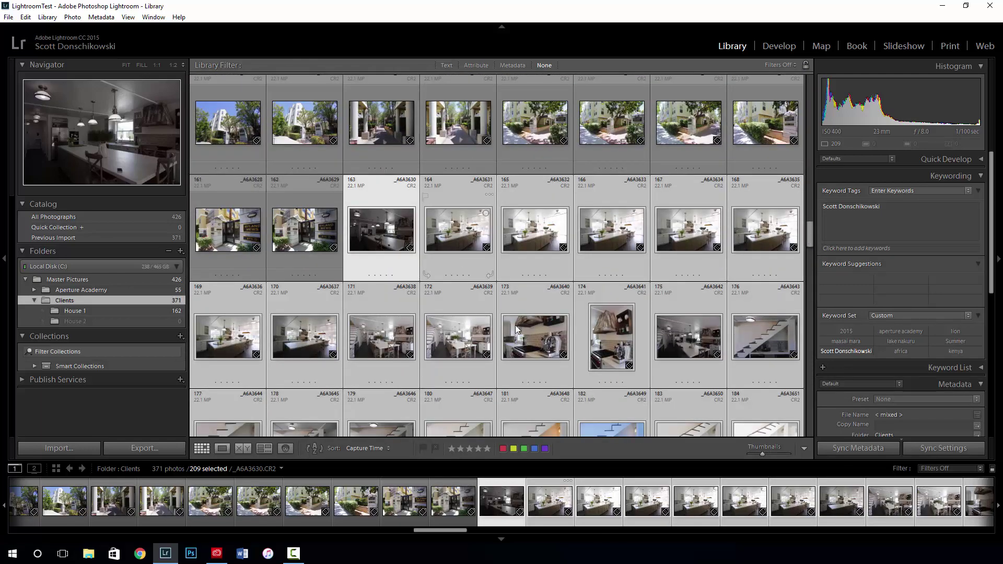
pyautogui.scroll(-4, 547, 242)
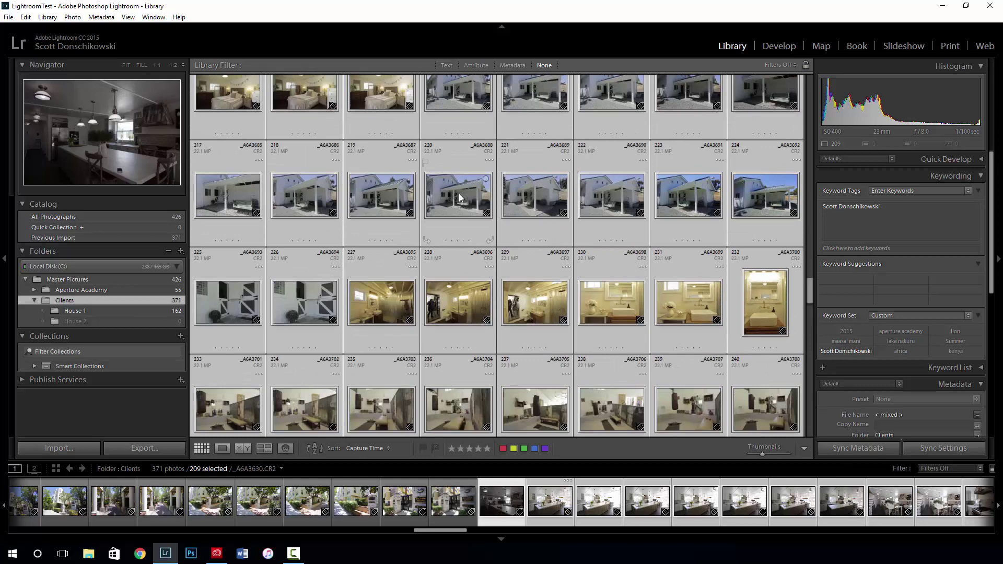
pyautogui.moveTo(459, 198); pyautogui.dragTo(105, 321)
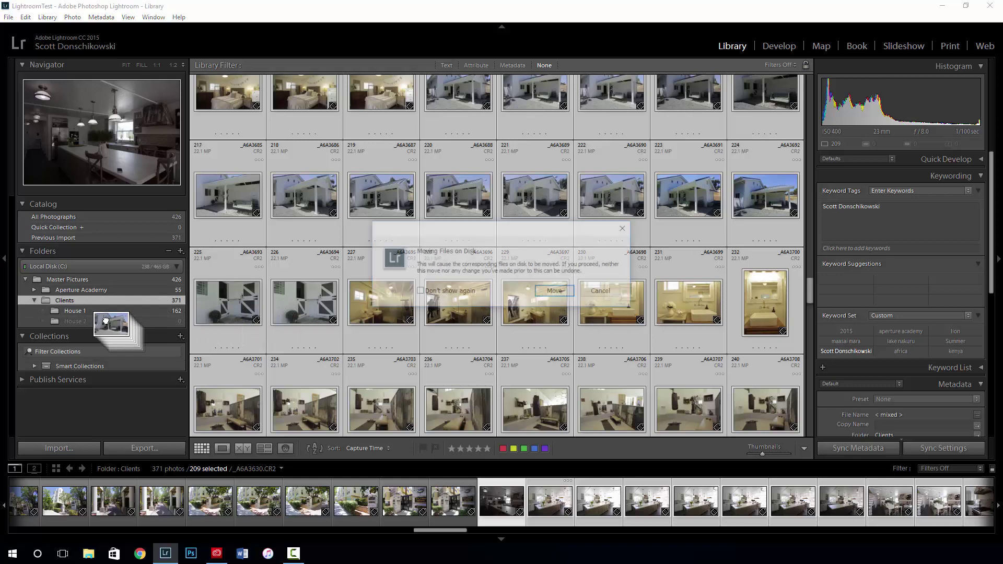
pyautogui.click(555, 291)
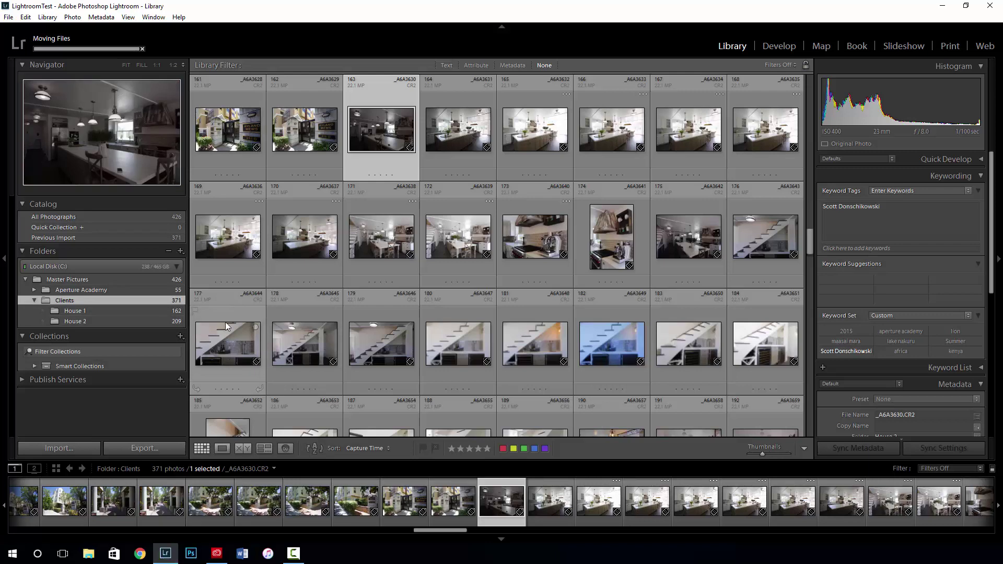
# Review the photos in the House 1 and House 2 subfolders down to the end of House 2.
pyautogui.click(152, 311)
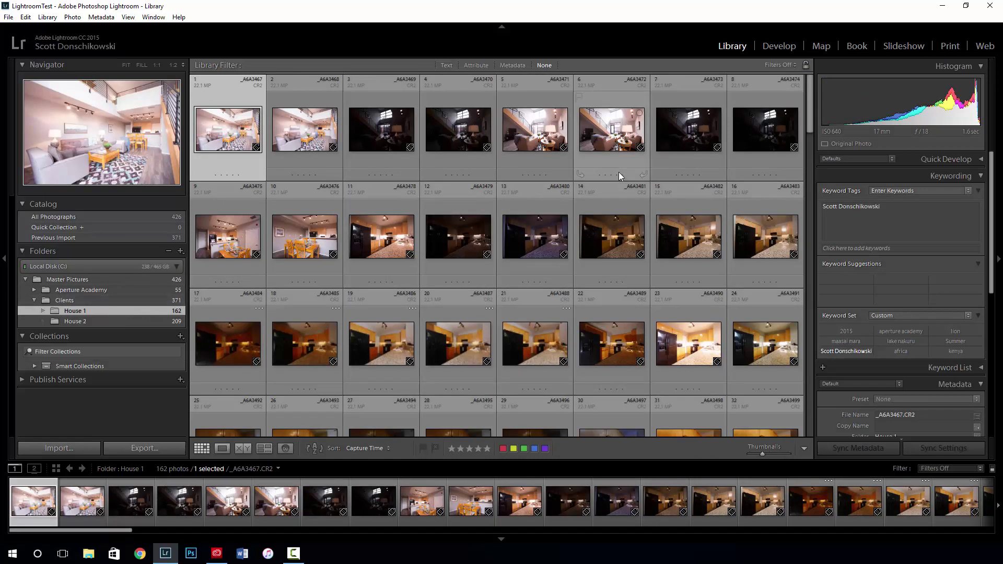
pyautogui.scroll(-10, 654, 167)
pyautogui.scroll(-5, 652, 167)
pyautogui.click(167, 321)
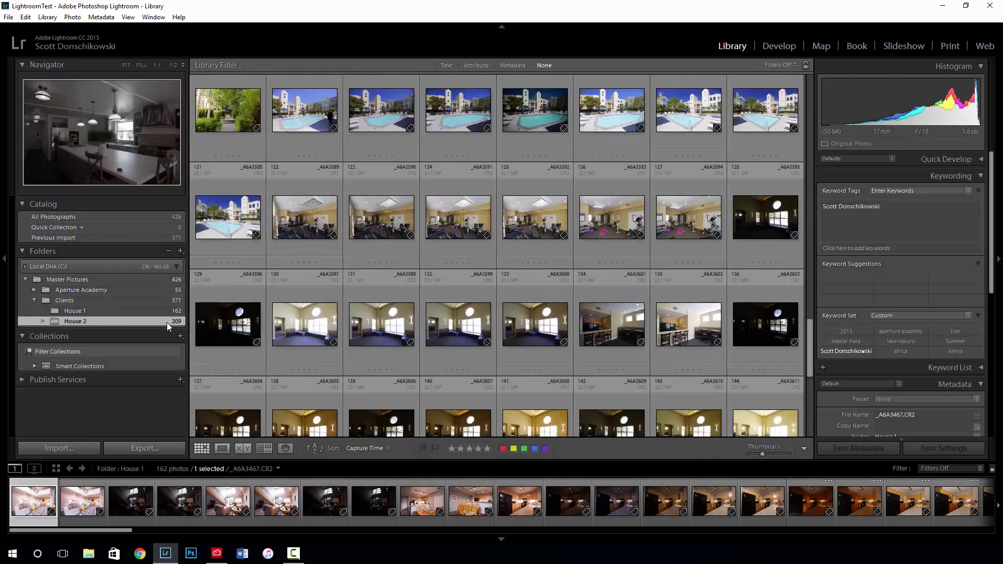
pyautogui.scroll(-20, 522, 152)
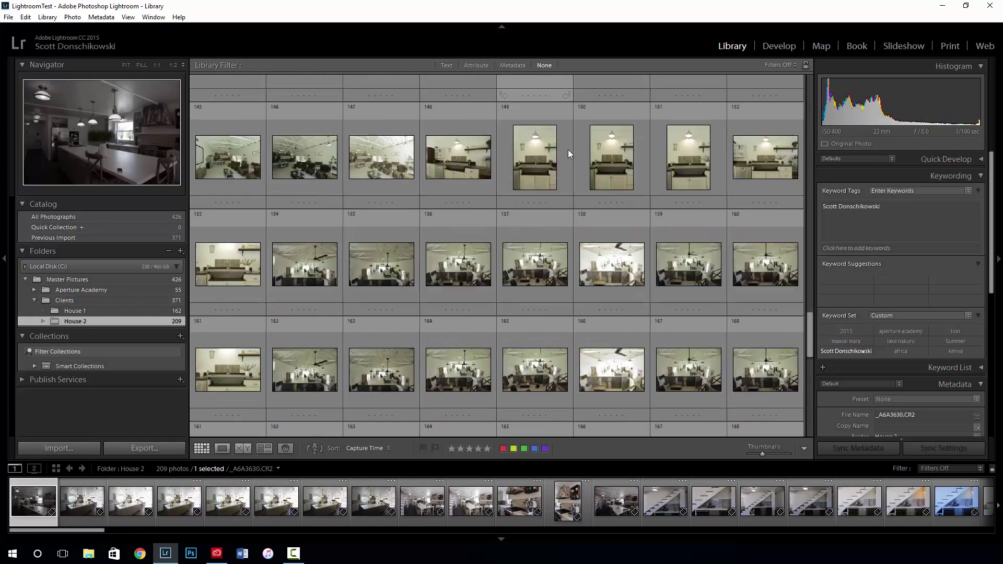
pyautogui.click(430, 363)
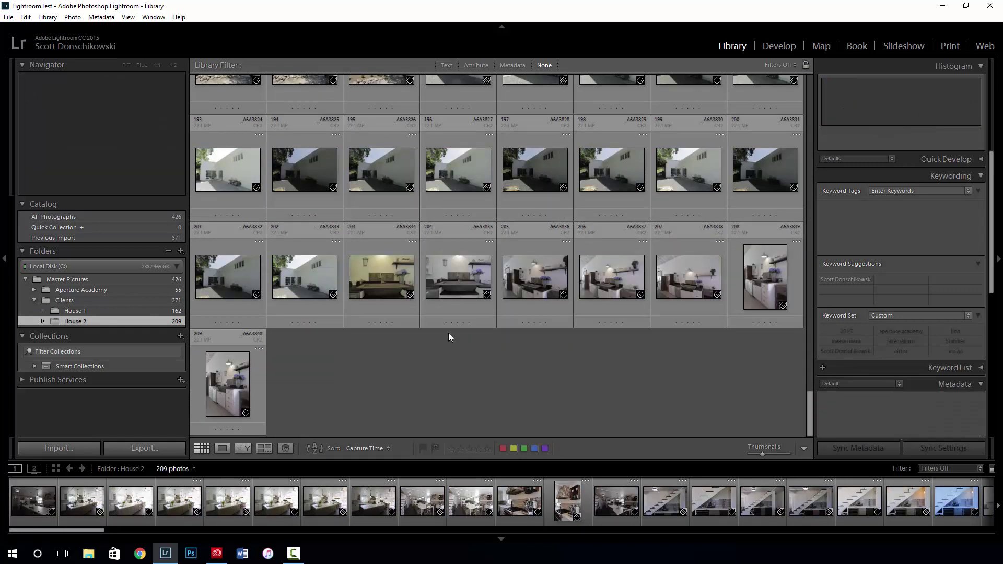
# Move the collapsed Clients folder into Aperture Academy and collapse the Belize 2015 subfolder.
pyautogui.click(32, 301)
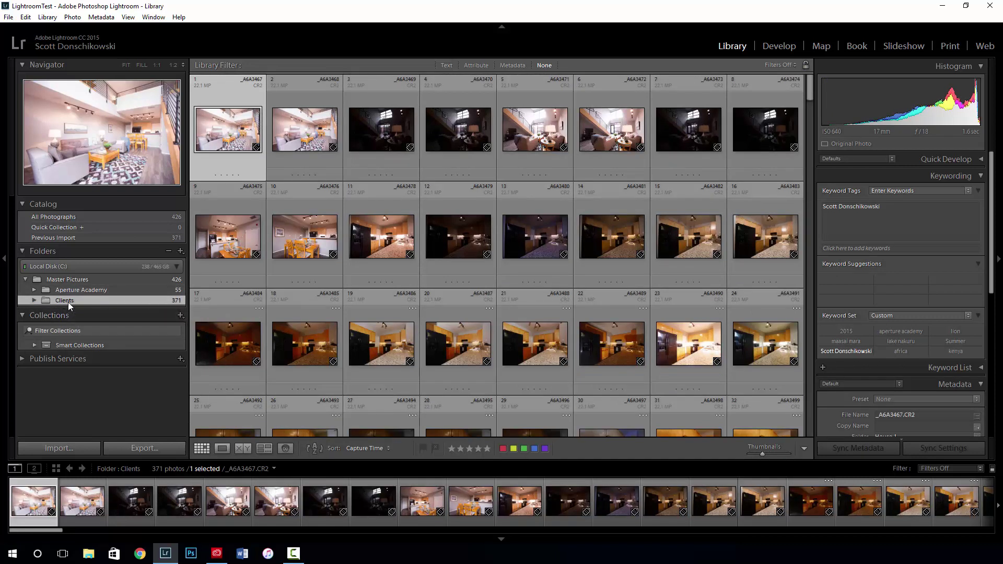
pyautogui.moveTo(117, 296); pyautogui.dragTo(117, 289)
pyautogui.click(555, 296)
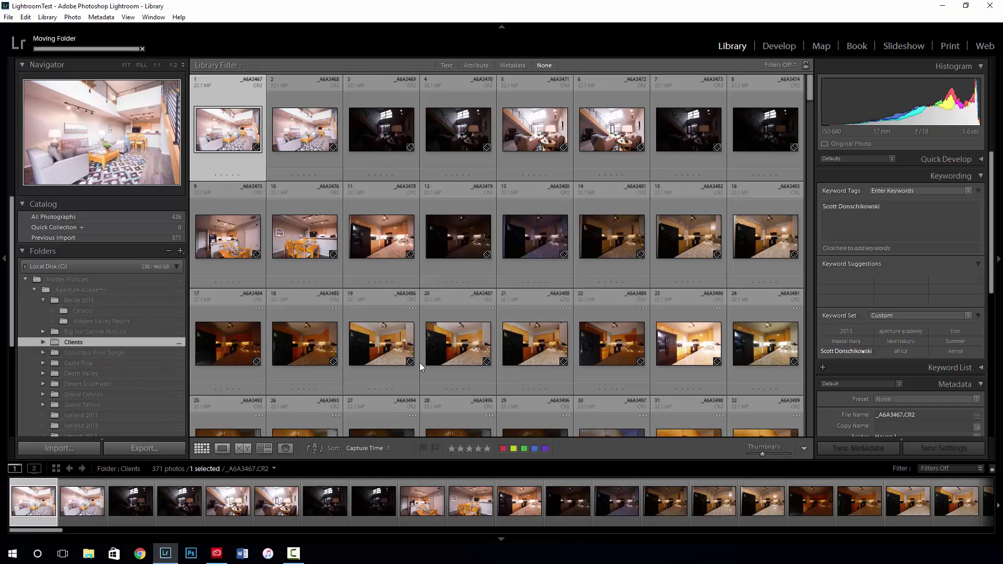
pyautogui.click(42, 300)
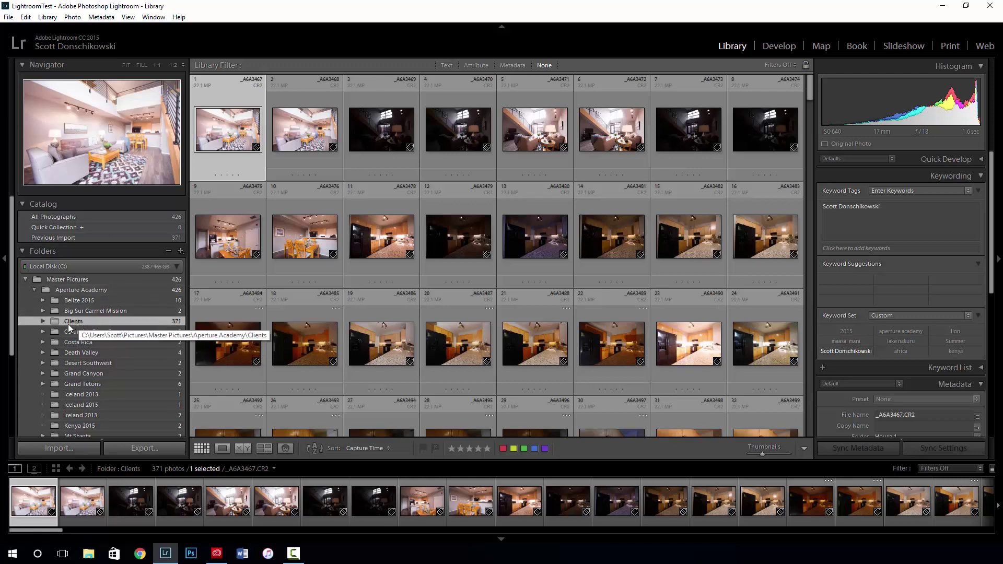
# Move the Clients folder out of Aperture Academy, back directly under Master Pictures, and collapse Aperture Academy.
pyautogui.moveTo(66, 321); pyautogui.dragTo(144, 284)
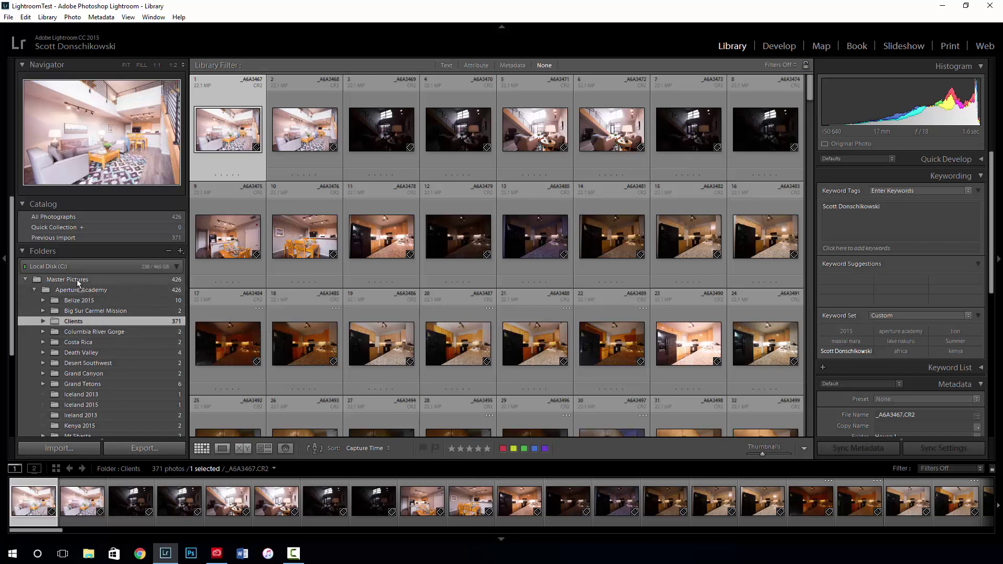
pyautogui.moveTo(76, 280); pyautogui.dragTo(77, 280)
pyautogui.click(556, 294)
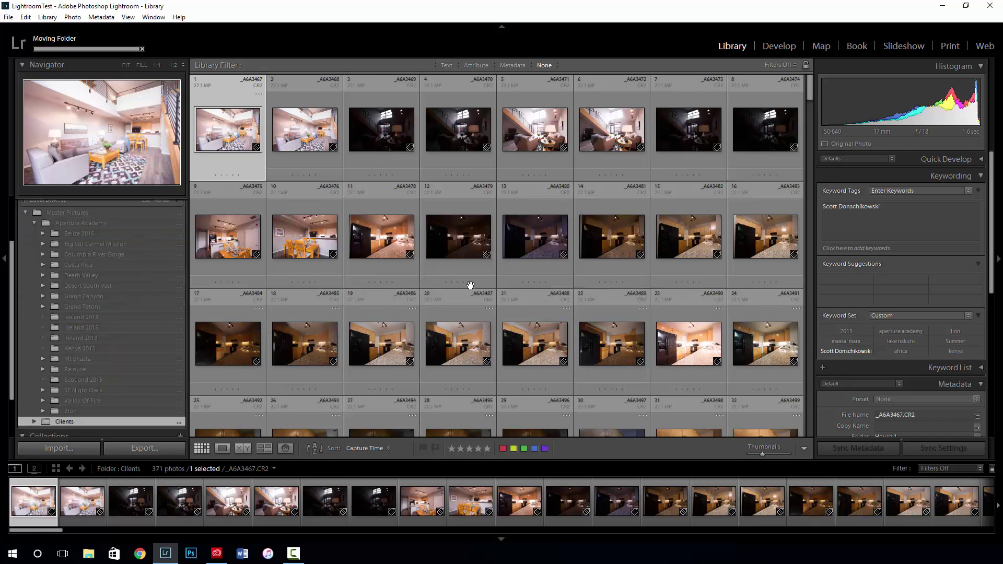
pyautogui.click(33, 223)
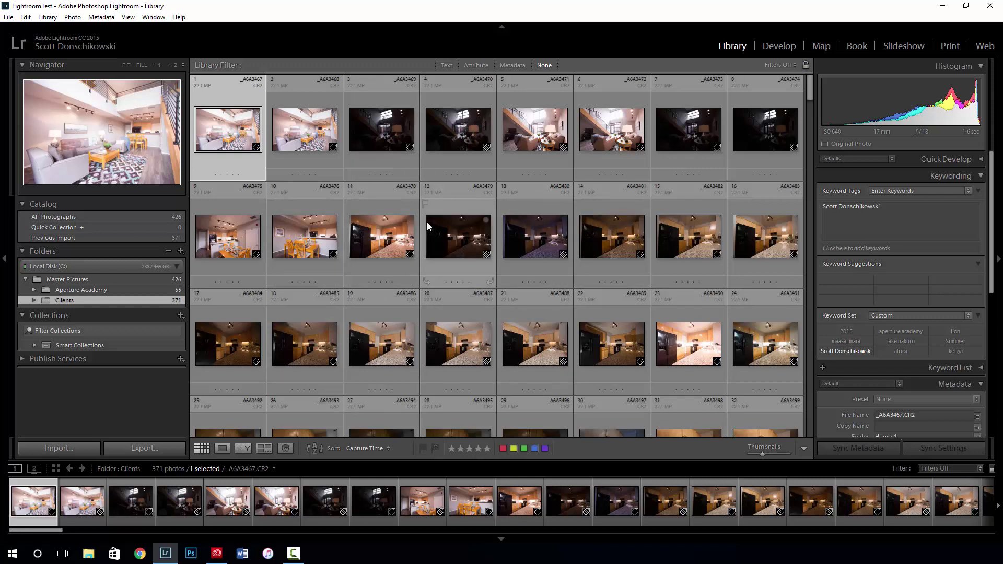
# Examine the options for deleting the first Clients photo from disk or only removing it from the catalog, cancelling the deletion.
pyautogui.press('Delete')
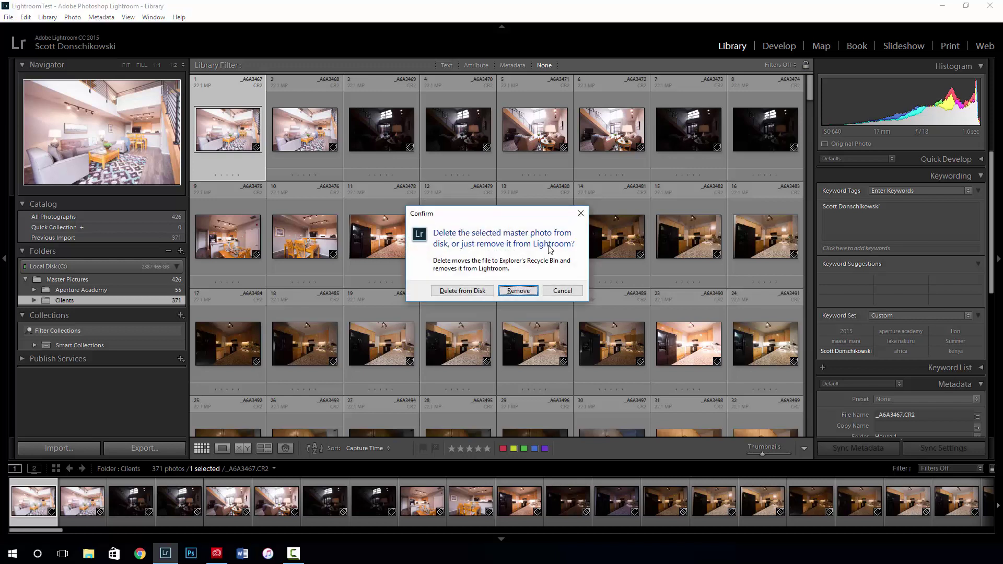
pyautogui.click(571, 292)
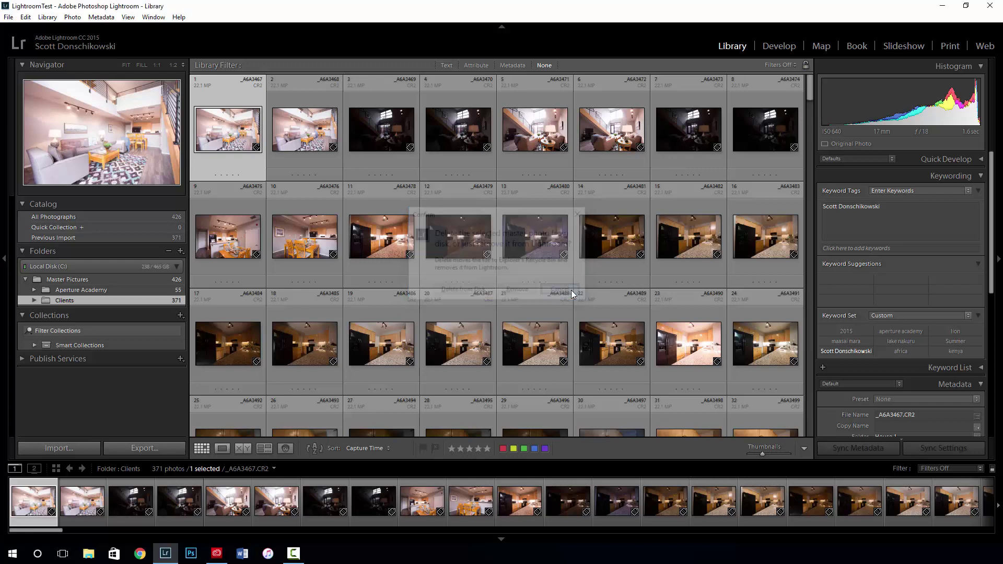
pyautogui.press('Delete')
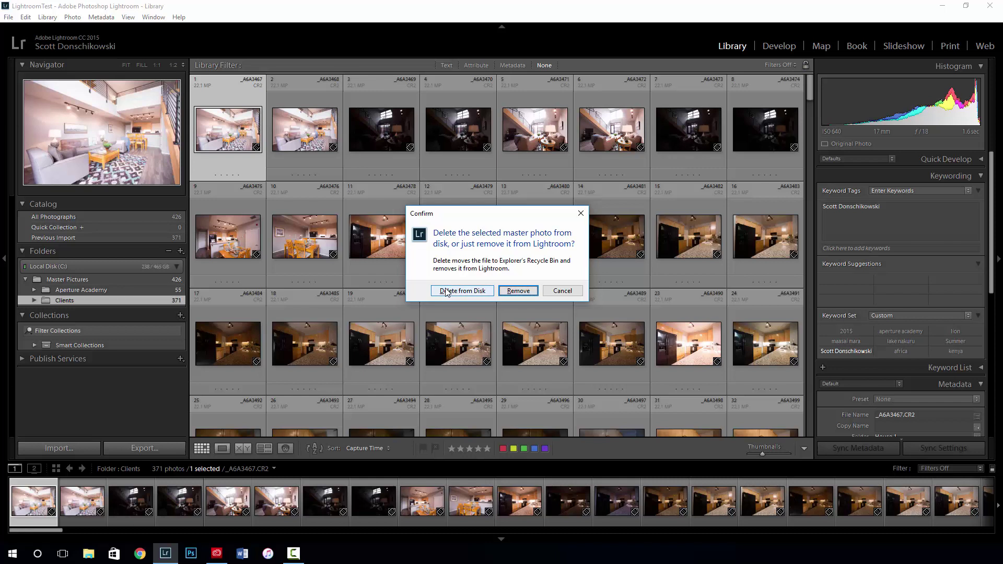
pyautogui.click(562, 291)
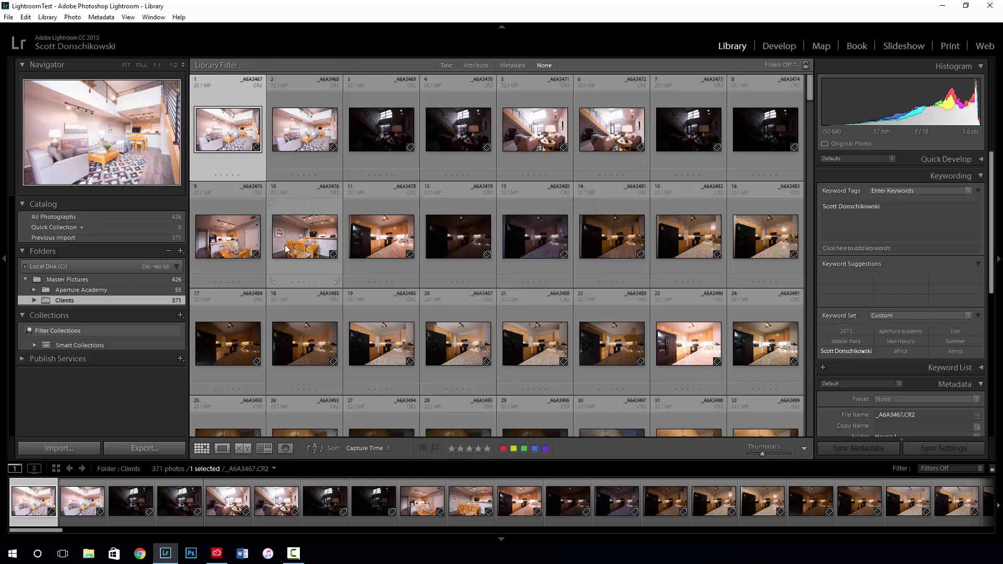
# Show the Previous Import photos and examine the deletion options for the second photo, cancelling the deletion.
pyautogui.click(139, 239)
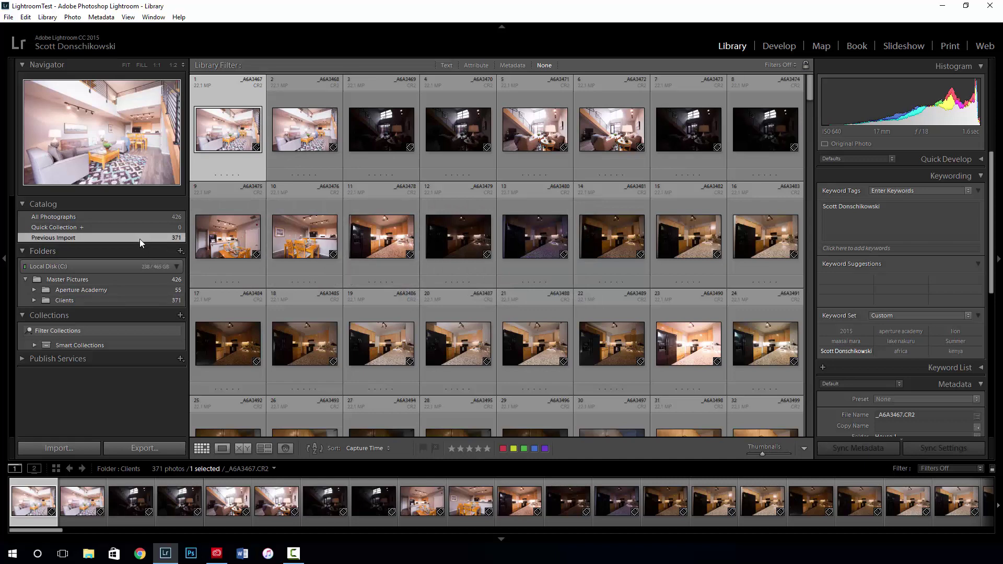
pyautogui.click(286, 139)
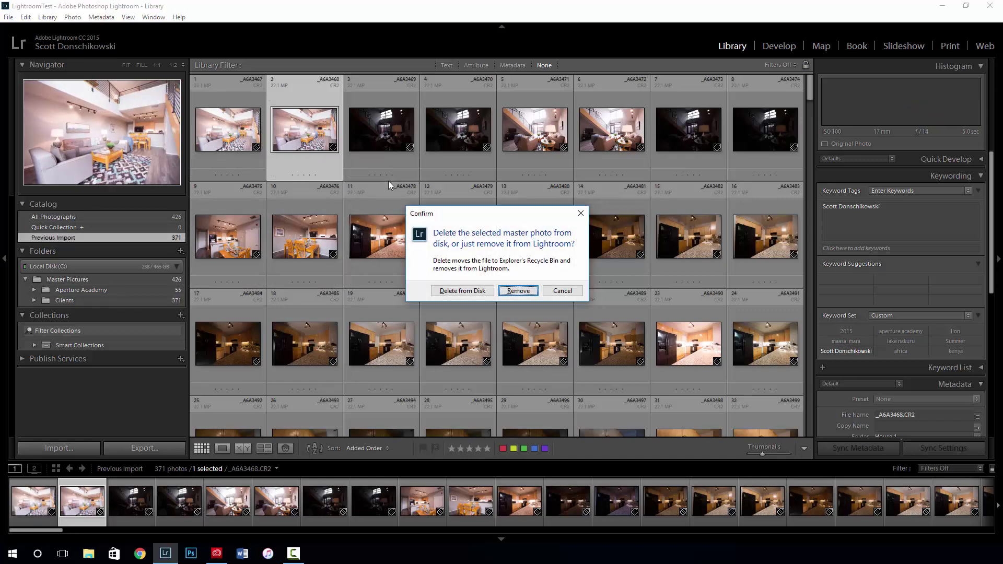
pyautogui.click(563, 290)
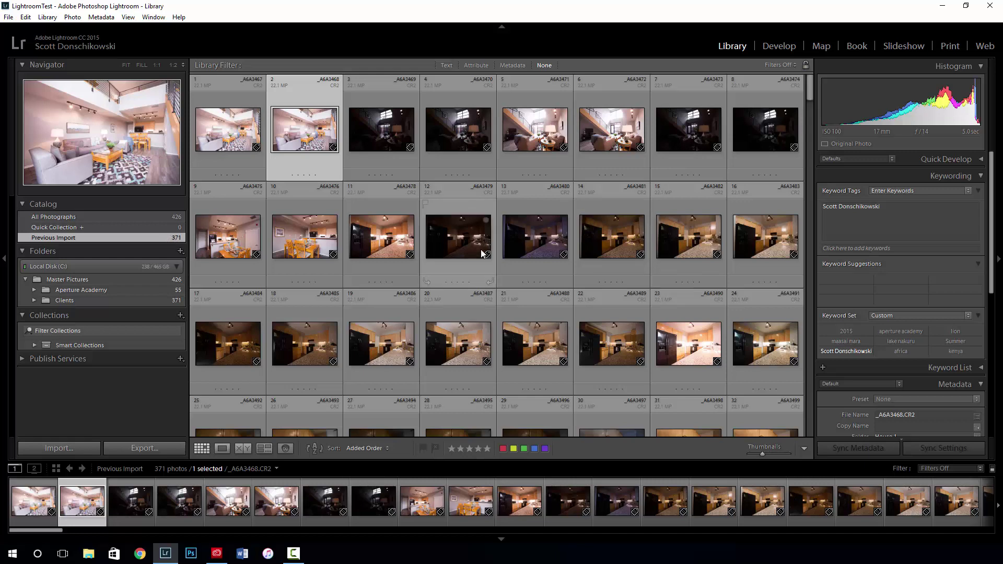
# Open the import window for the EOS_DIGITAL card and review all its photos down to the last one.
pyautogui.click(67, 443)
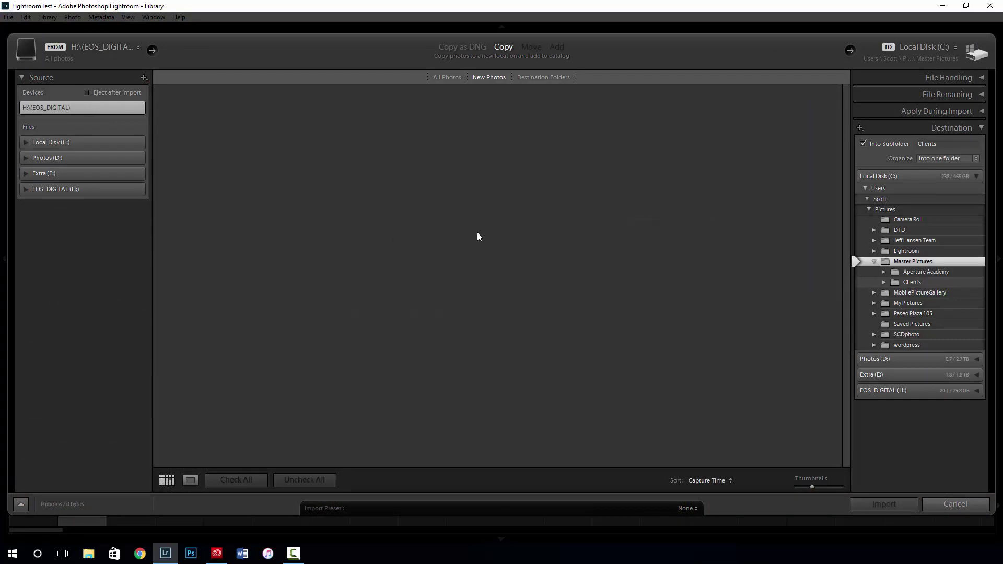
pyautogui.click(948, 502)
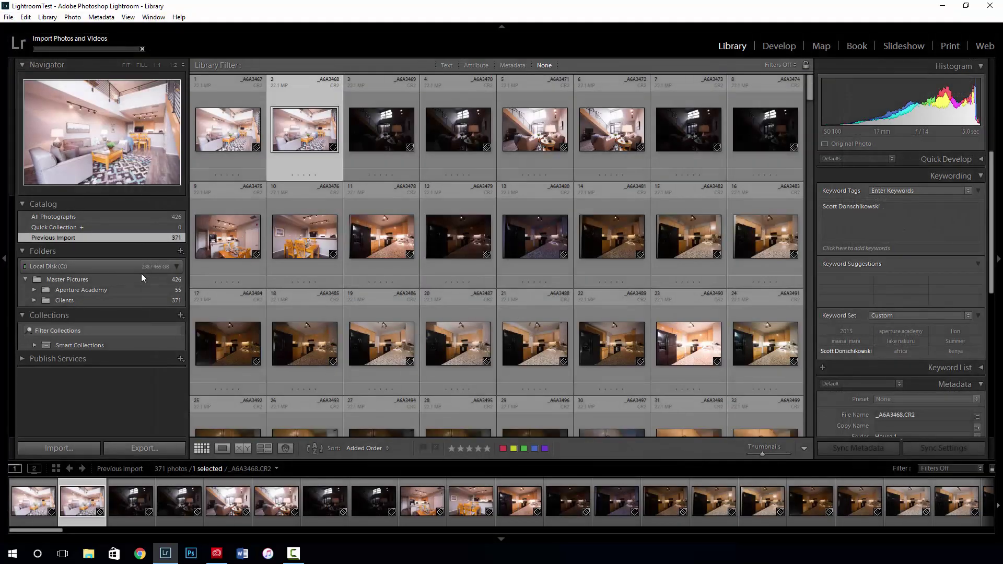
pyautogui.click(51, 448)
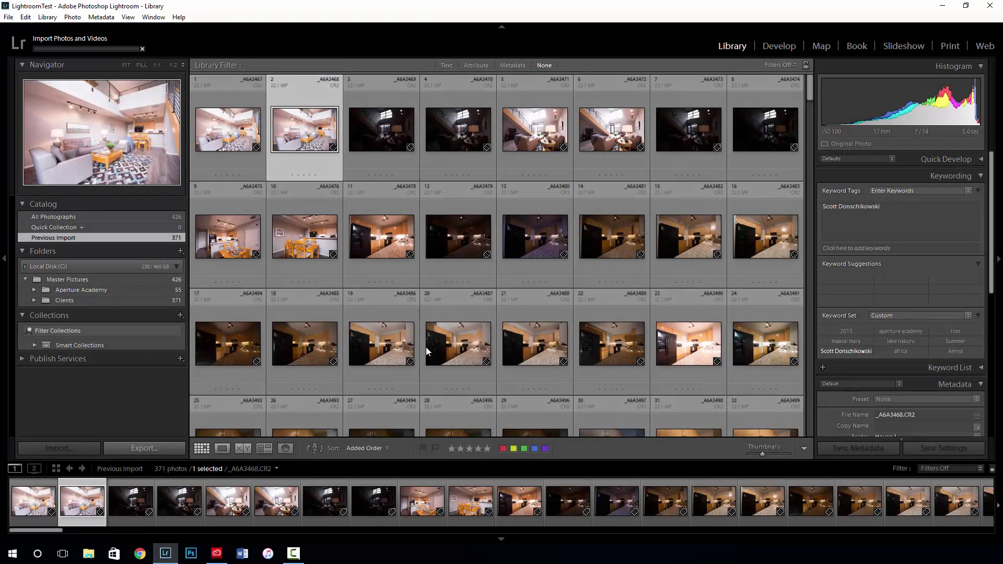
pyautogui.click(71, 104)
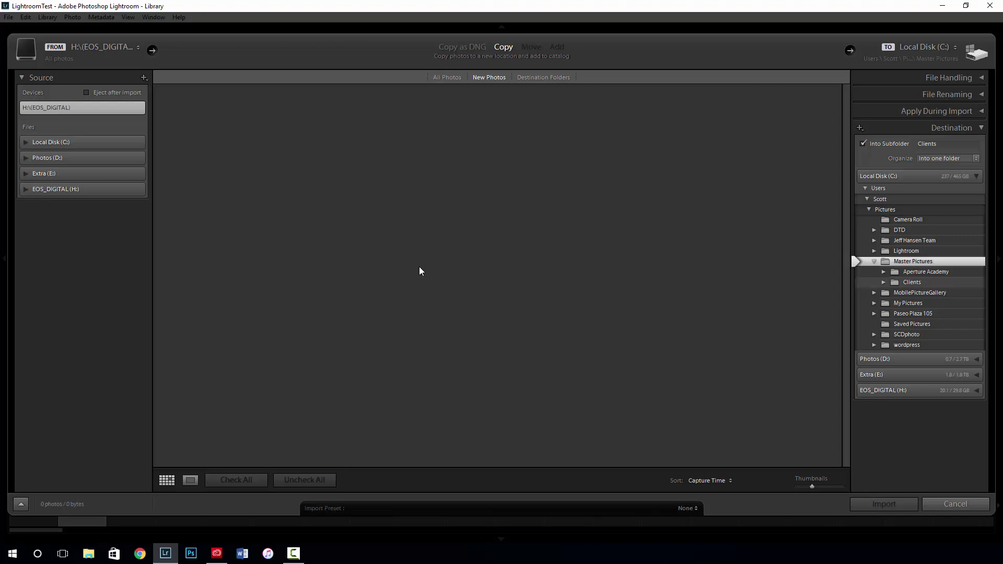
pyautogui.click(442, 80)
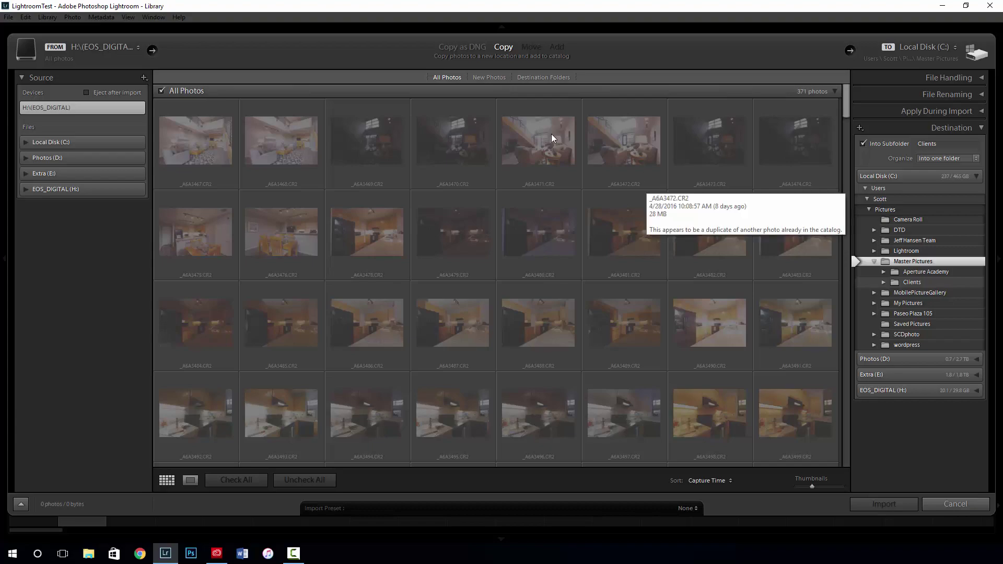
pyautogui.moveTo(847, 108); pyautogui.dragTo(848, 463)
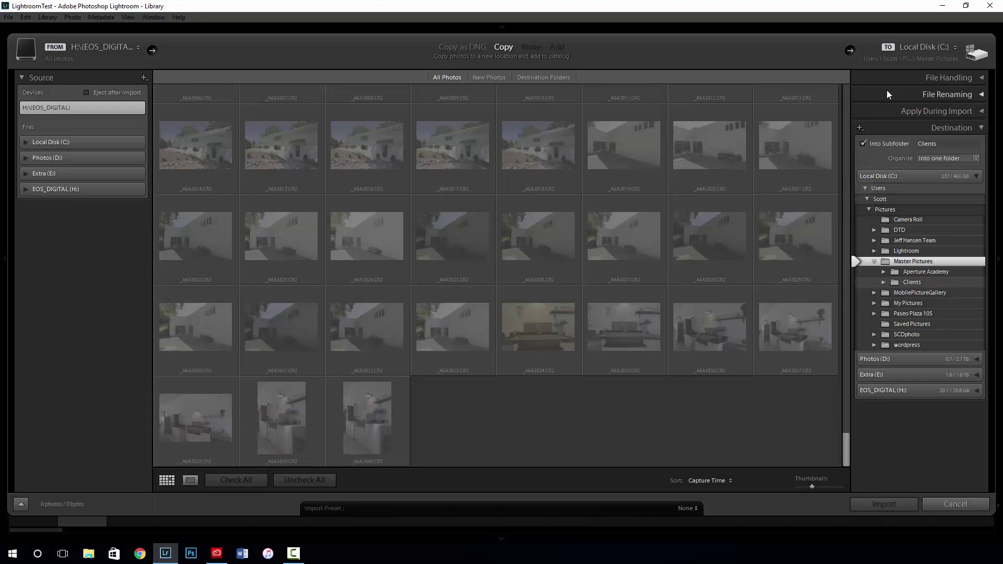
# Turn off Don't Import Suspected Duplicates in the file handling options and review the card's new photos.
pyautogui.click(896, 113)
pyautogui.click(903, 82)
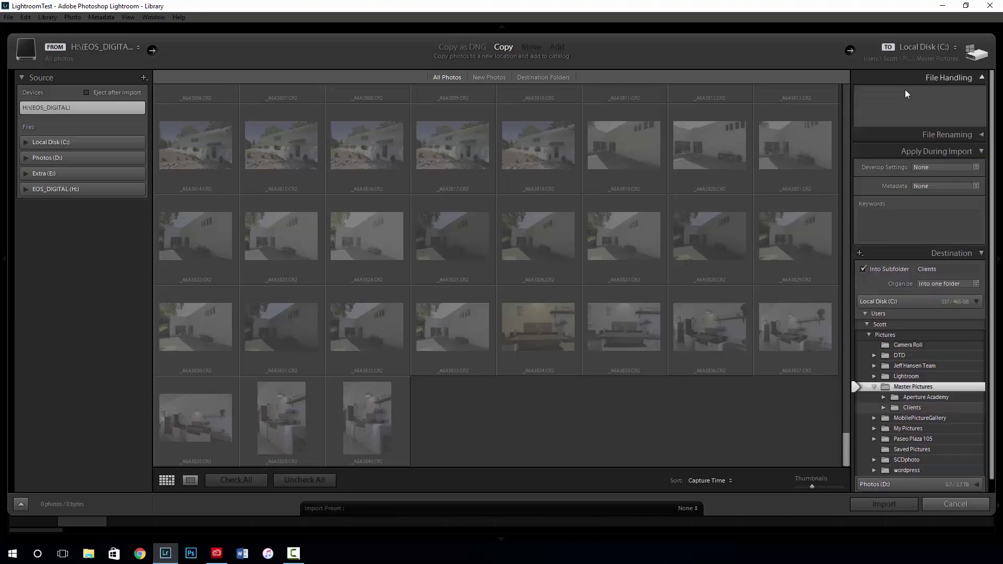
pyautogui.click(901, 127)
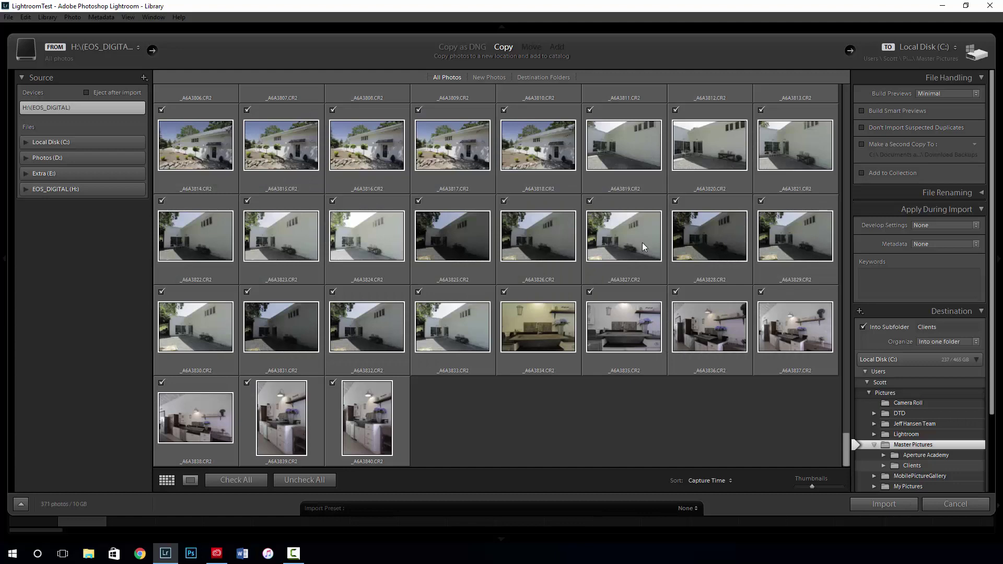
pyautogui.click(489, 77)
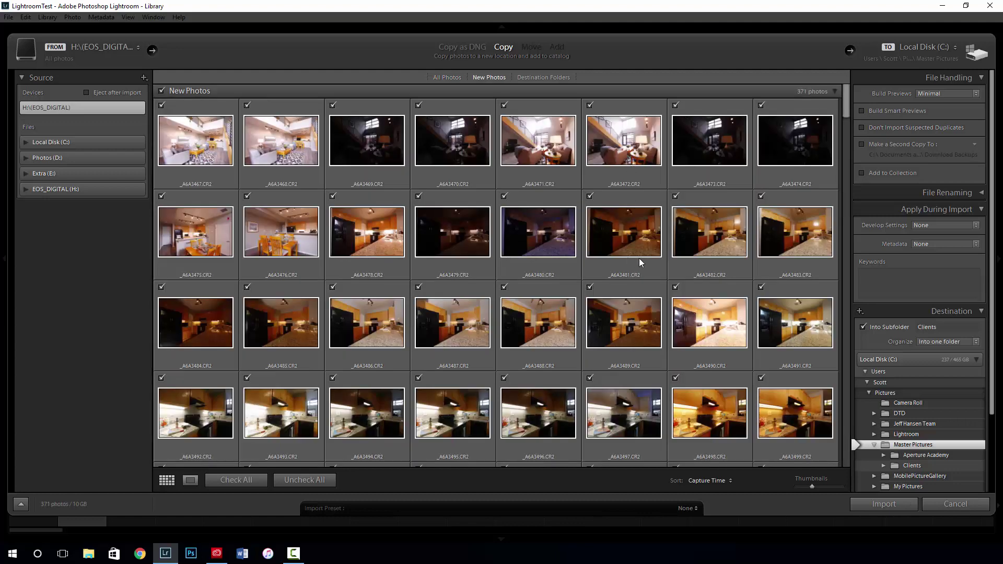
pyautogui.scroll(-10, 691, 261)
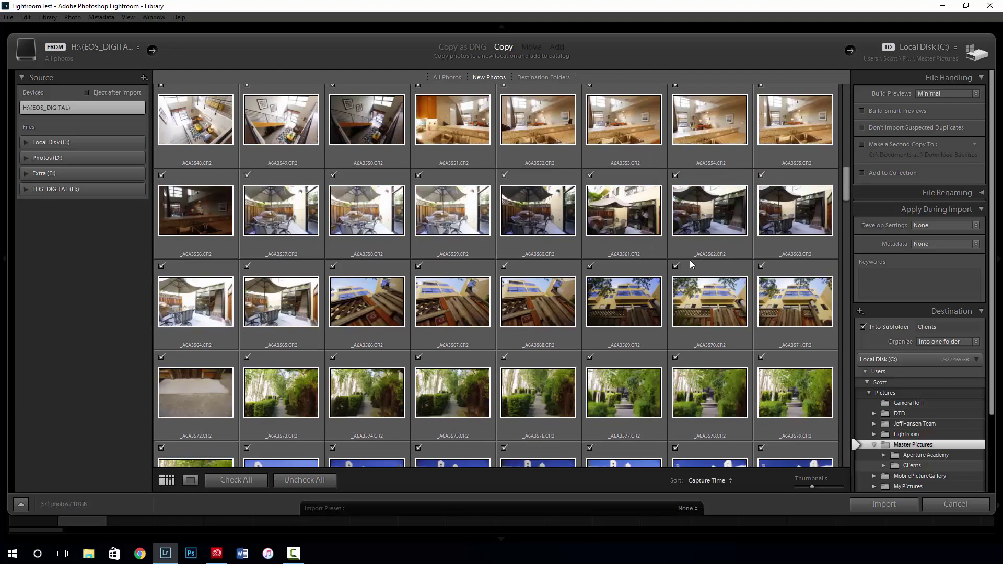
pyautogui.scroll(-20, 687, 264)
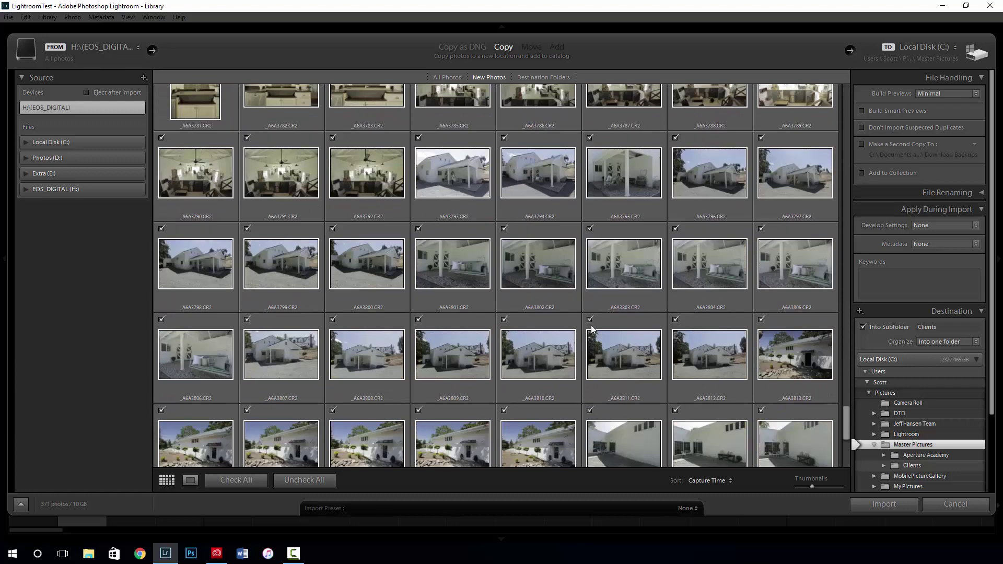
# Turn Don't Import Suspected Duplicates back on, review all the card's photos to the end, and cancel the import.
pyautogui.click(882, 127)
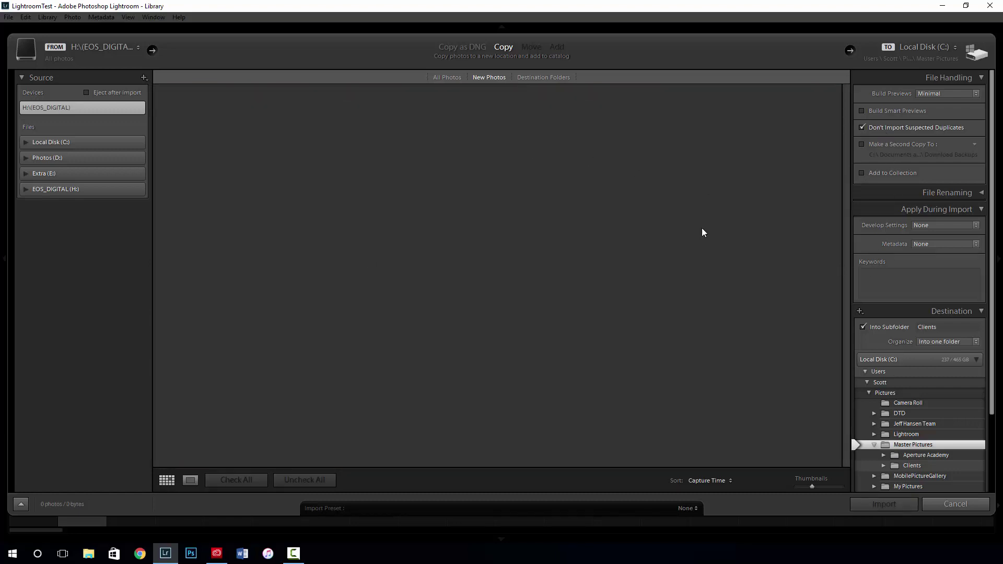
pyautogui.click(445, 79)
pyautogui.scroll(-4, 570, 255)
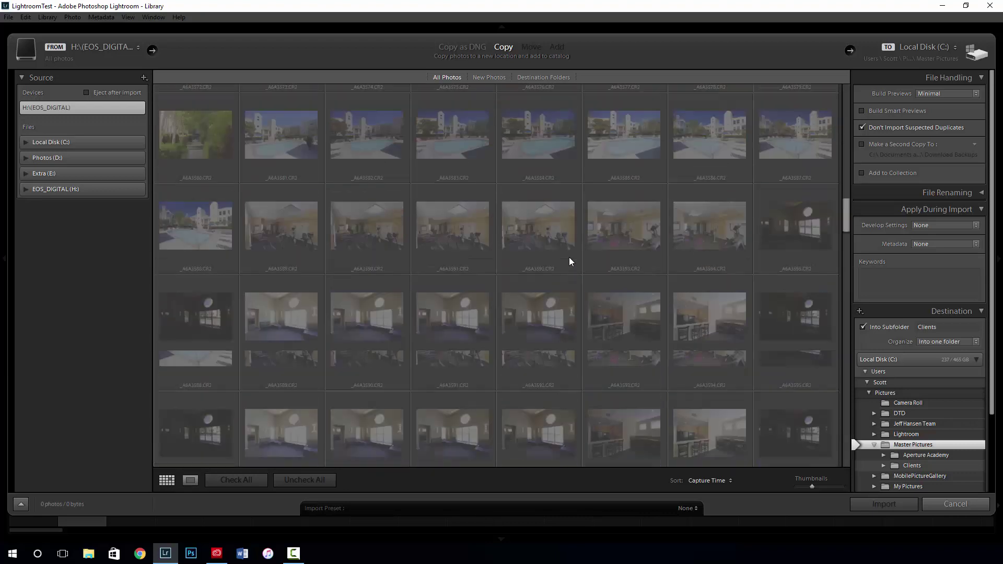
pyautogui.scroll(-15, 568, 257)
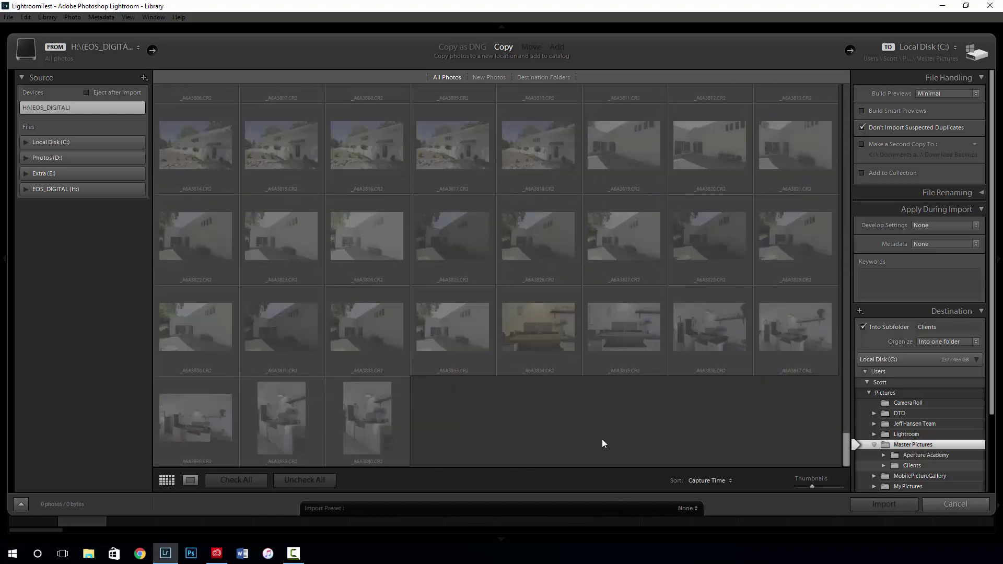
pyautogui.click(956, 505)
# Show All Photographs in the catalog and review the grid down to its end and back to the start.
pyautogui.click(83, 217)
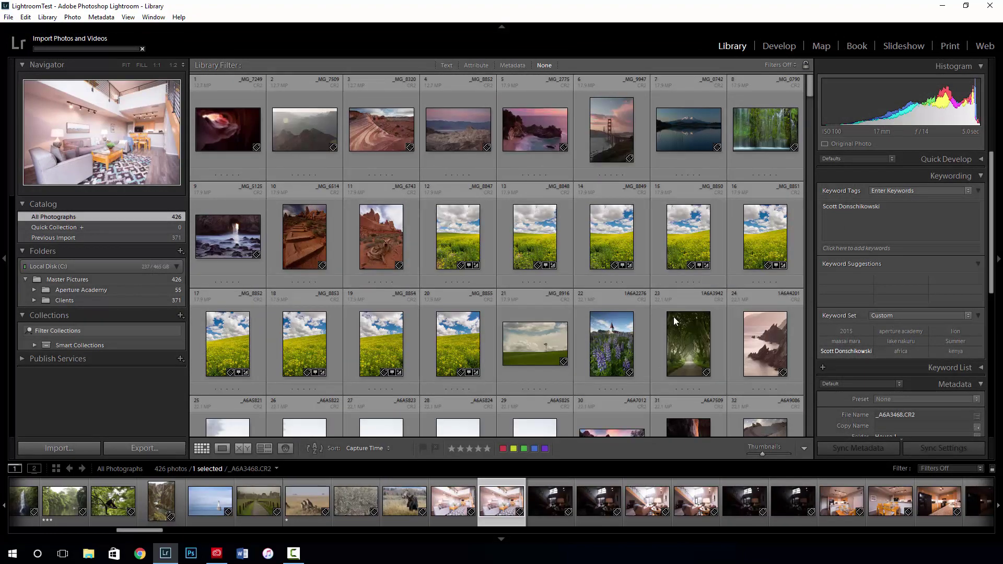
pyautogui.moveTo(807, 91); pyautogui.dragTo(804, 433)
pyautogui.scroll(10, 472, 364)
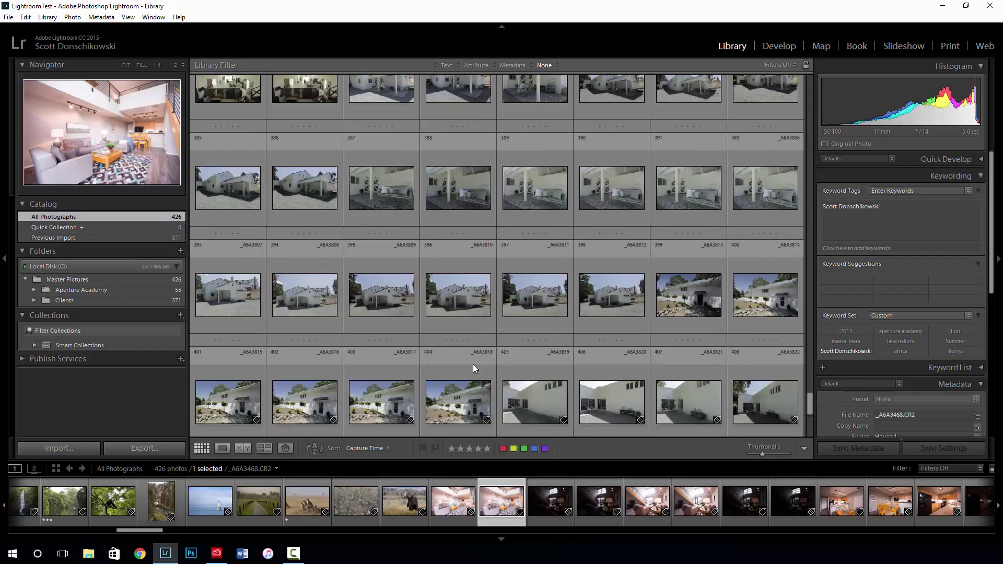
pyautogui.moveTo(810, 316); pyautogui.dragTo(812, 81)
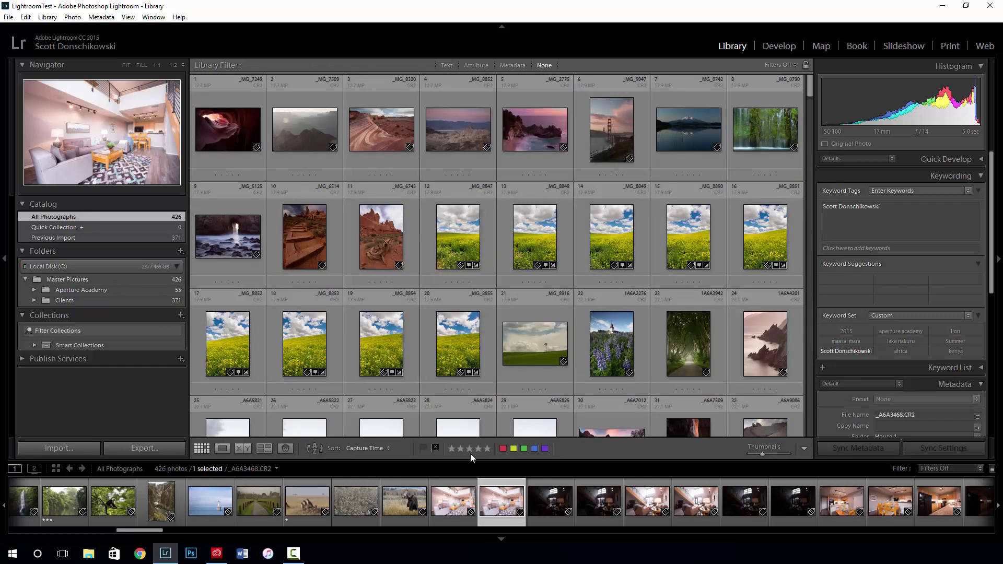
# Inspect the first and the last photo of All Photographs, and clear the selection.
pyautogui.click(230, 130)
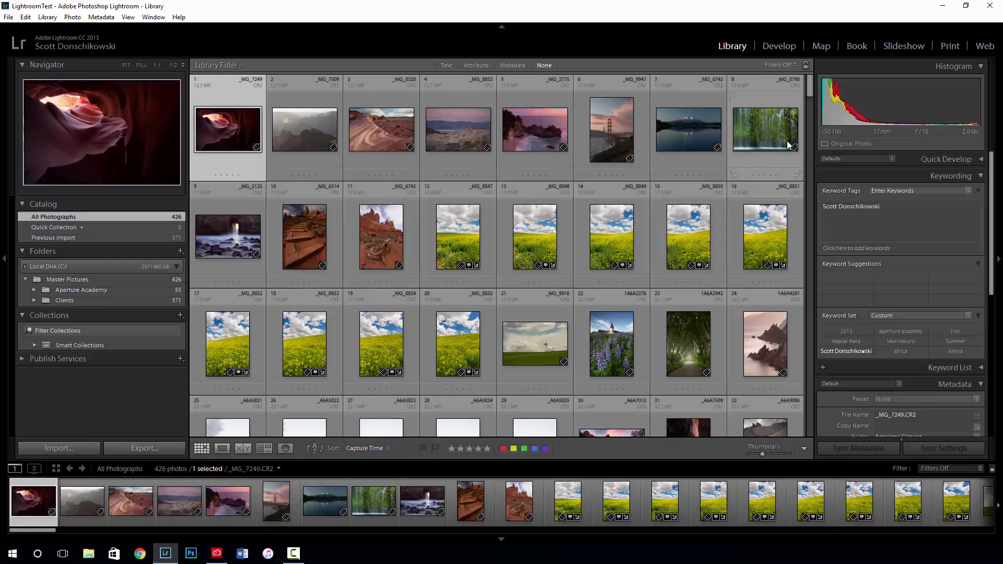
pyautogui.moveTo(810, 86); pyautogui.dragTo(808, 444)
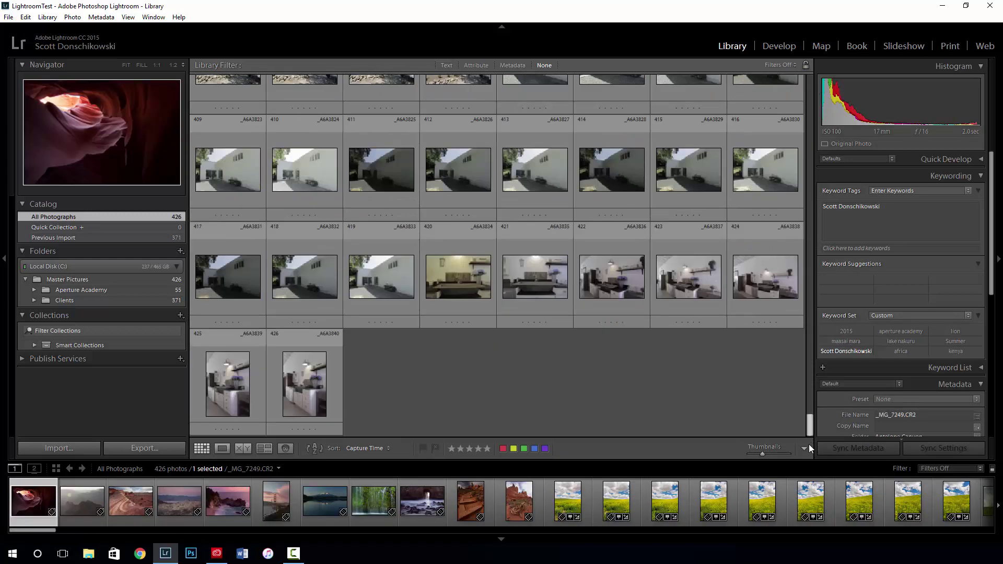
pyautogui.click(289, 383)
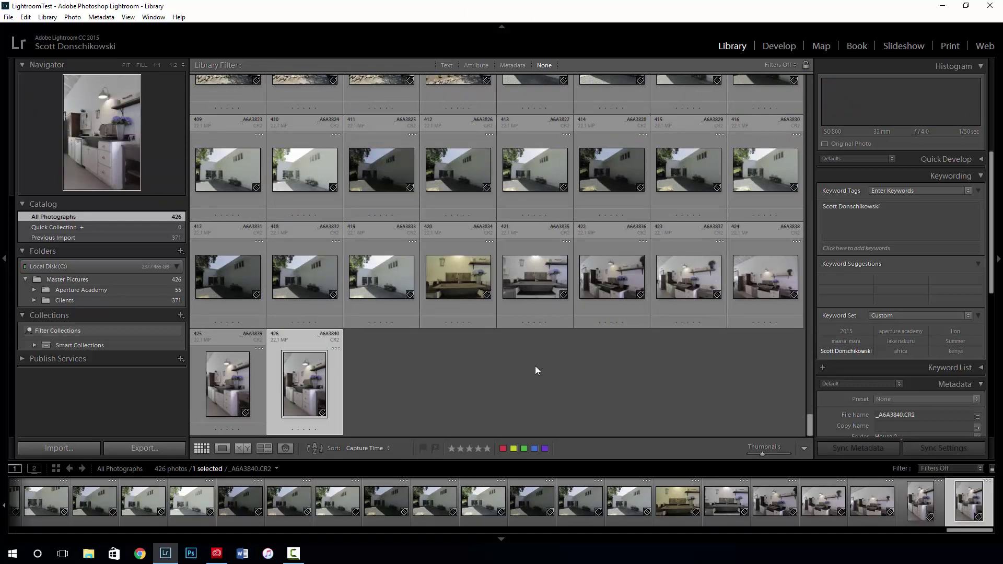
pyautogui.click(483, 386)
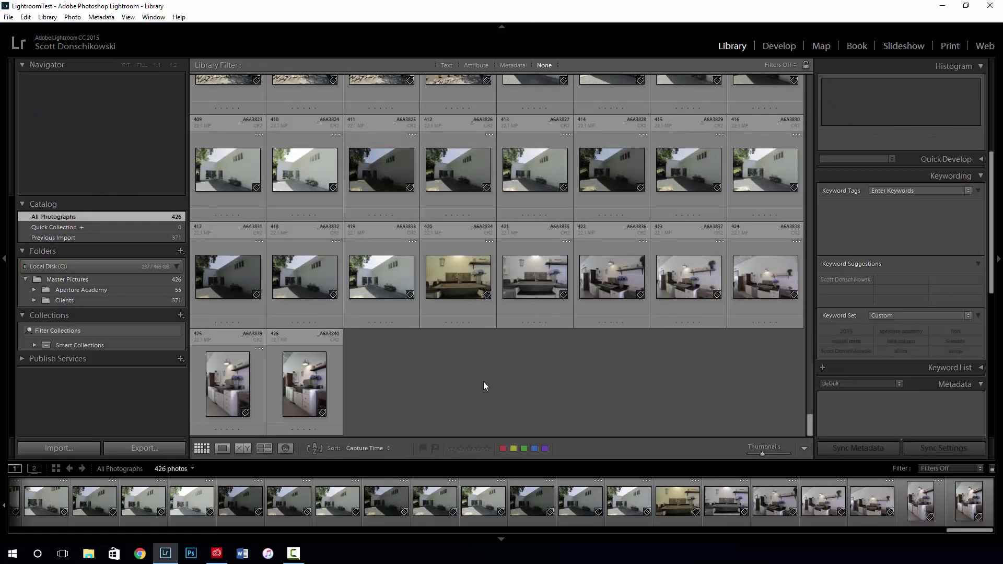